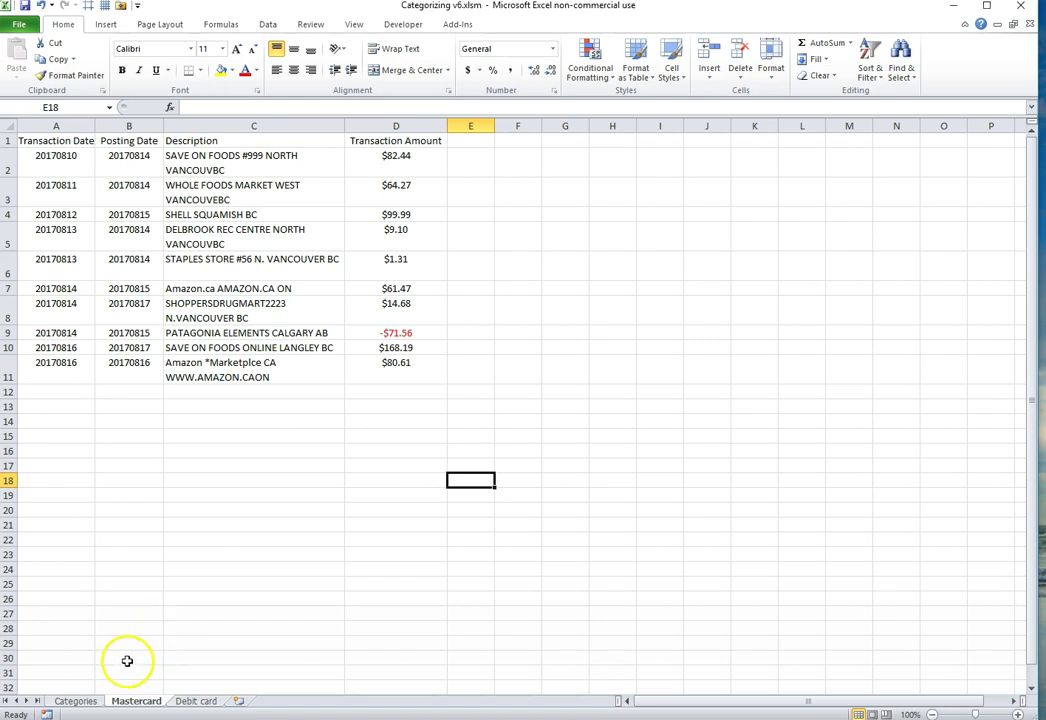
Step: Review the list of spending categories in column A of the Categories sheet
click(80, 701)
click(140, 565)
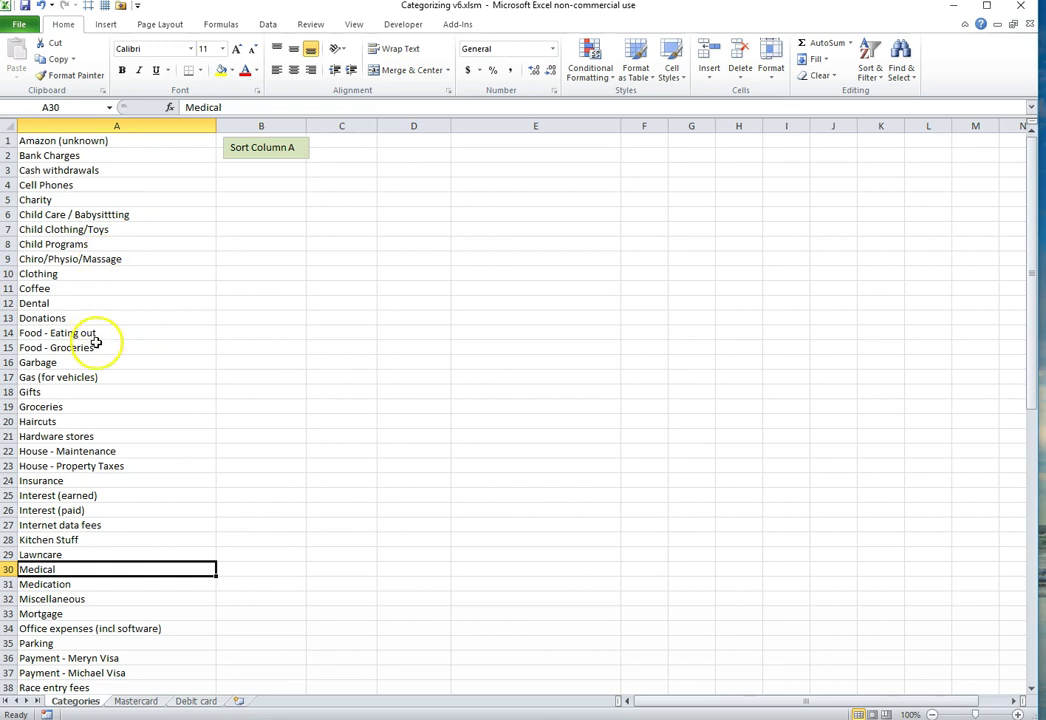
scroll(98, 320, down, 7)
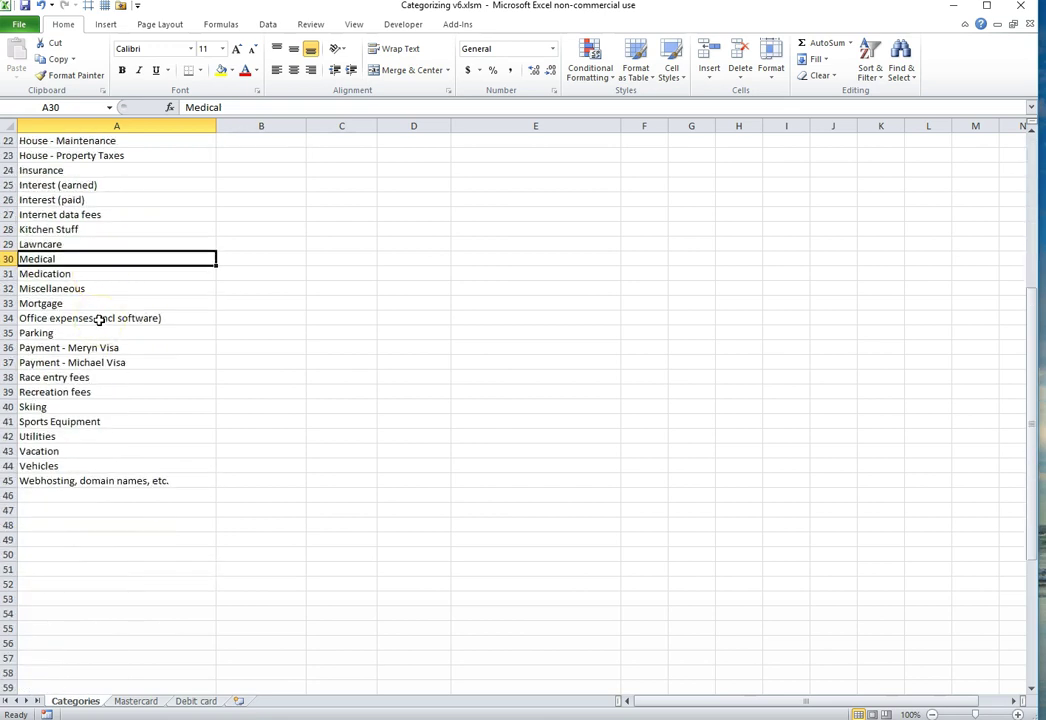
scroll(98, 320, up, 7)
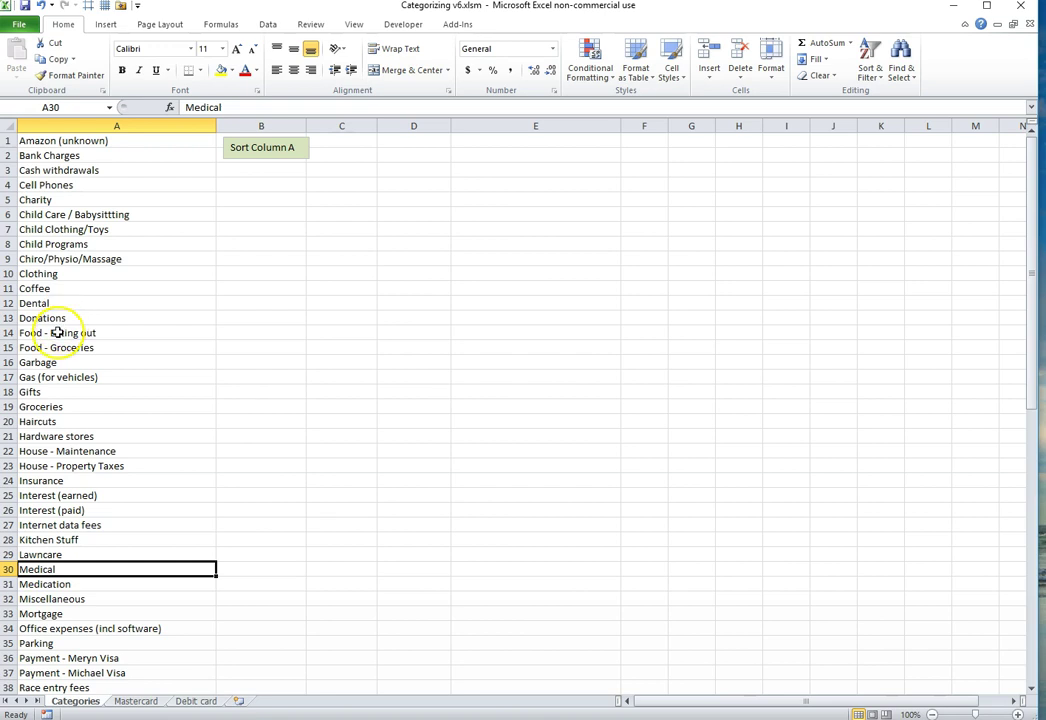
click(57, 333)
click(75, 347)
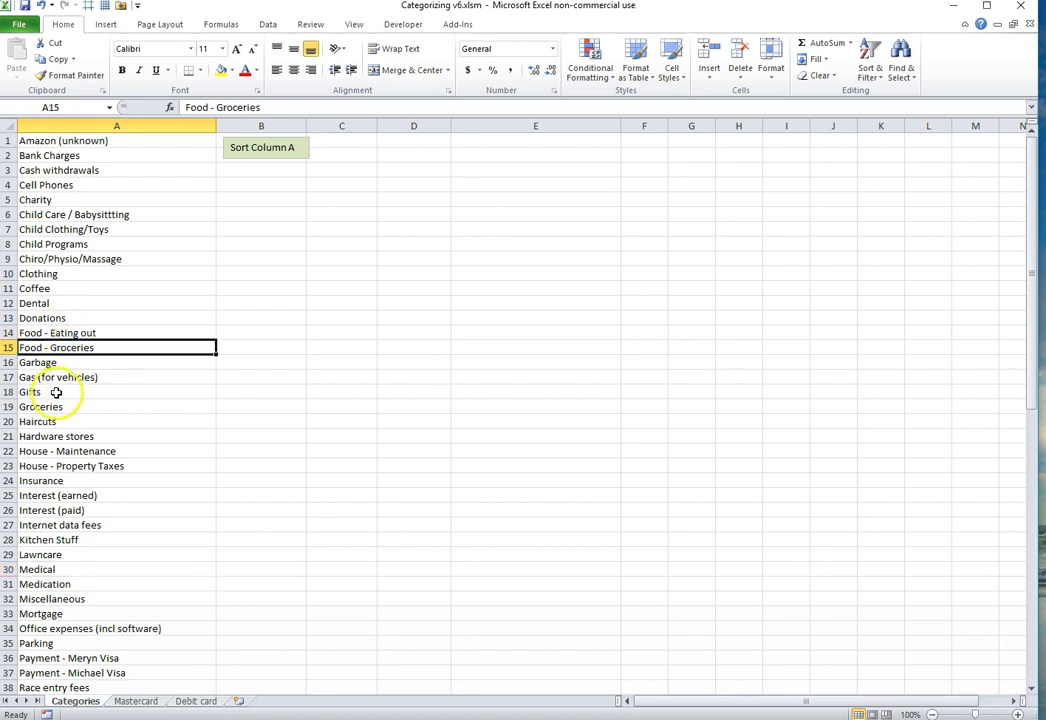
click(56, 392)
click(64, 421)
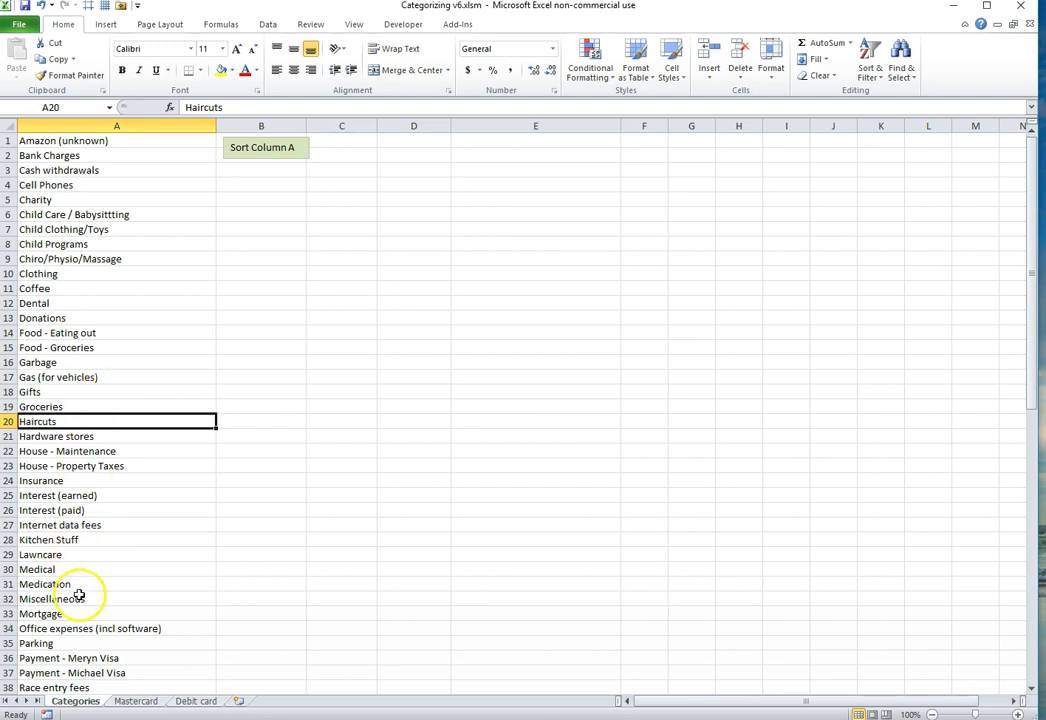
Step: On the Mastercard sheet, use the category form to assign Food - Groceries to E2 and E3, Gas (for vehicles) to E4 and Recreation fees to E5
click(136, 700)
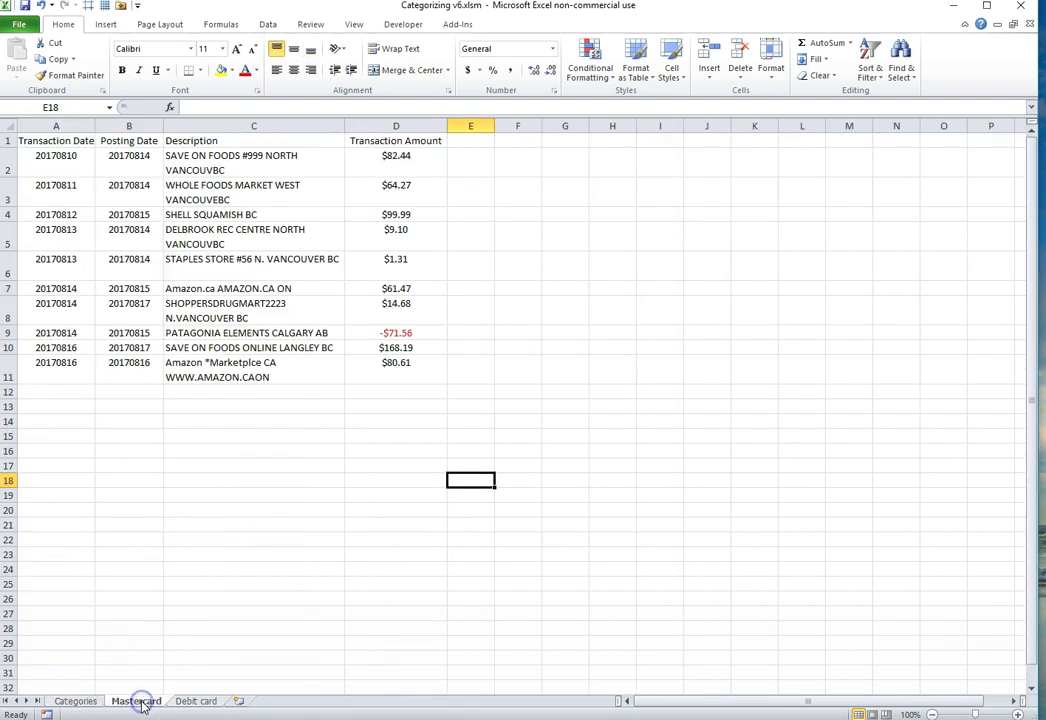
click(462, 164)
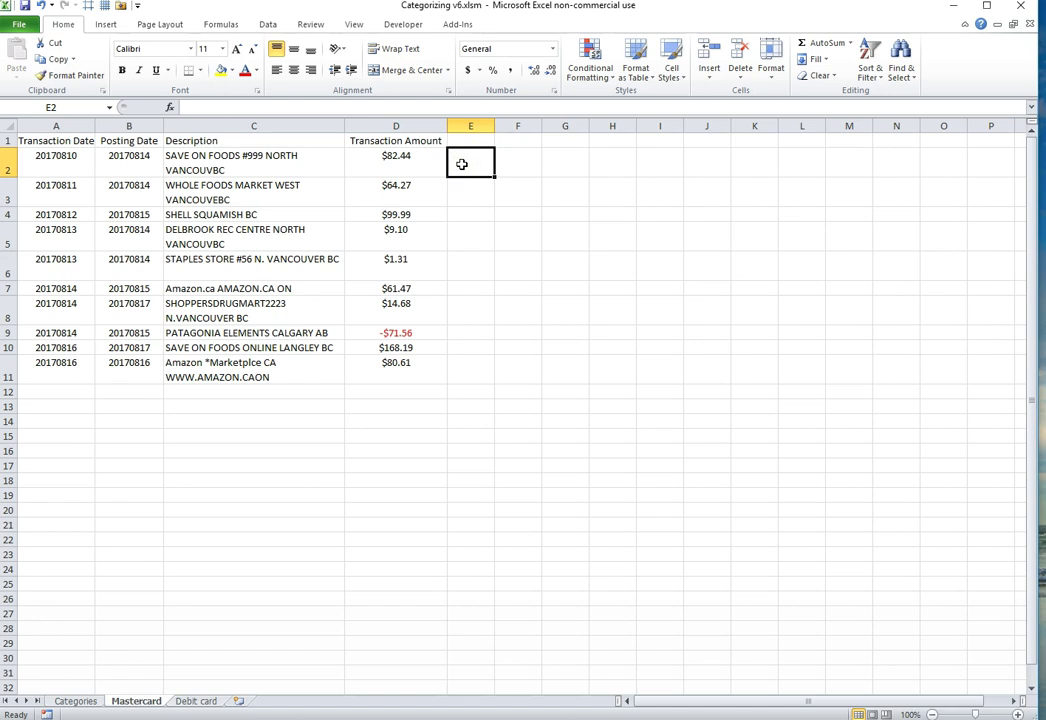
key(ctrl+k)
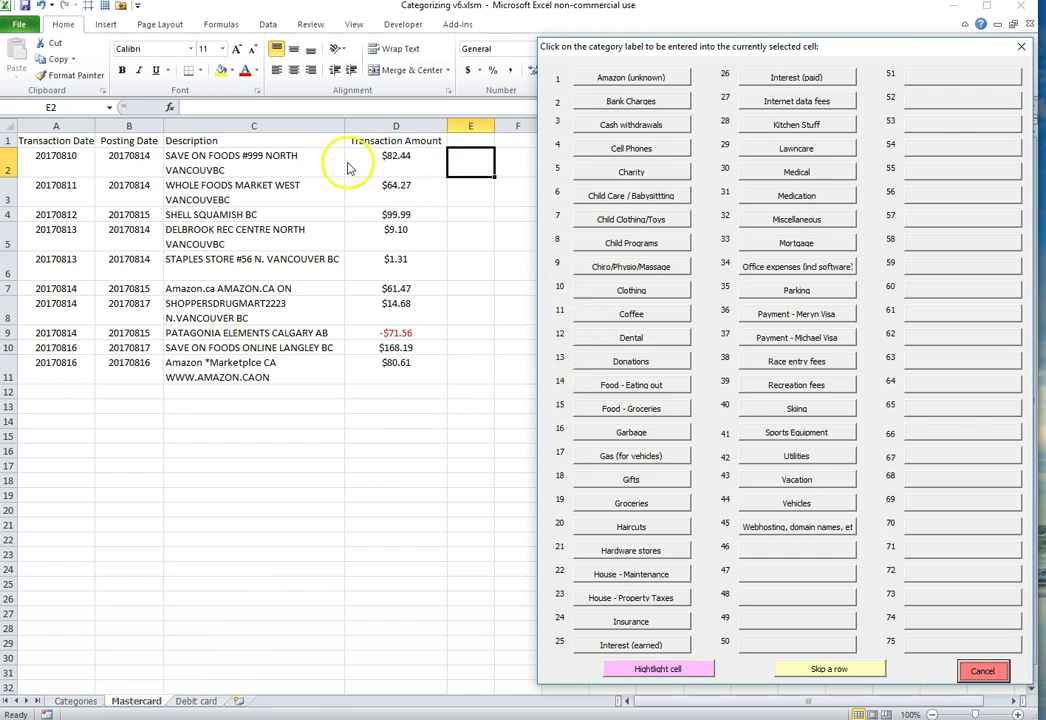
click(630, 408)
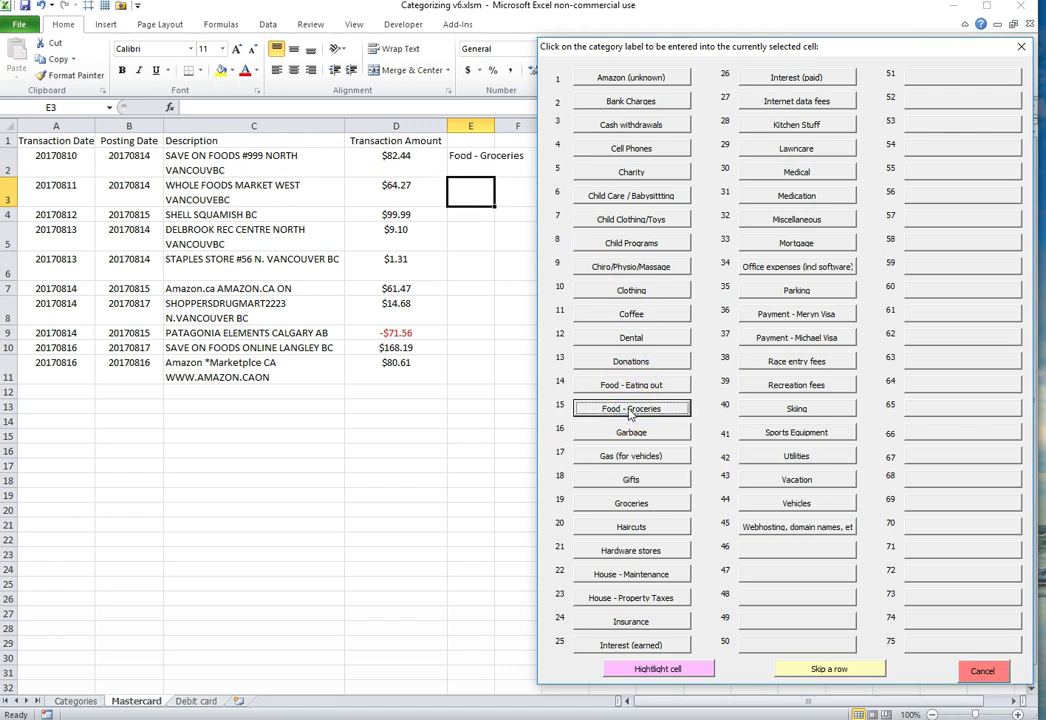
click(629, 409)
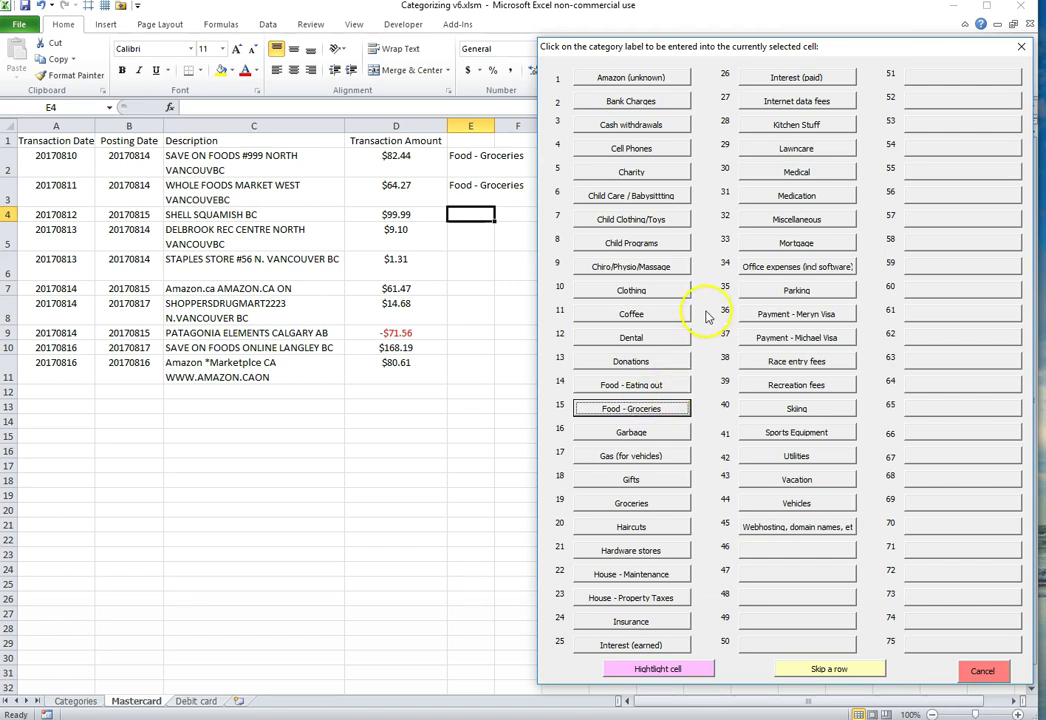
click(645, 457)
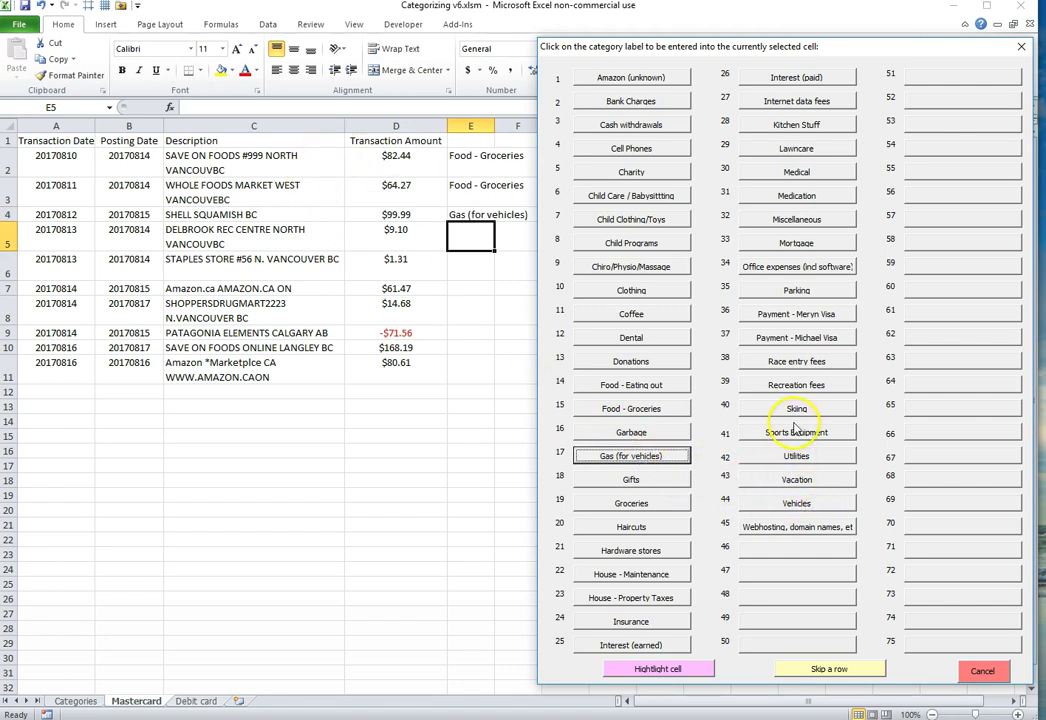
click(810, 386)
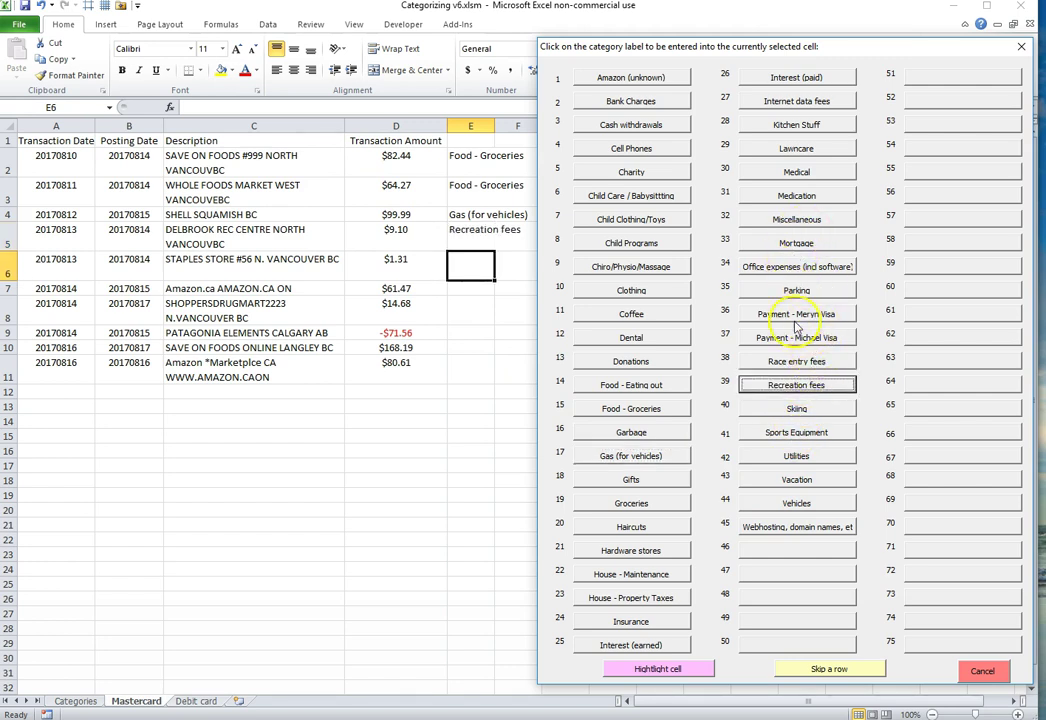
click(980, 671)
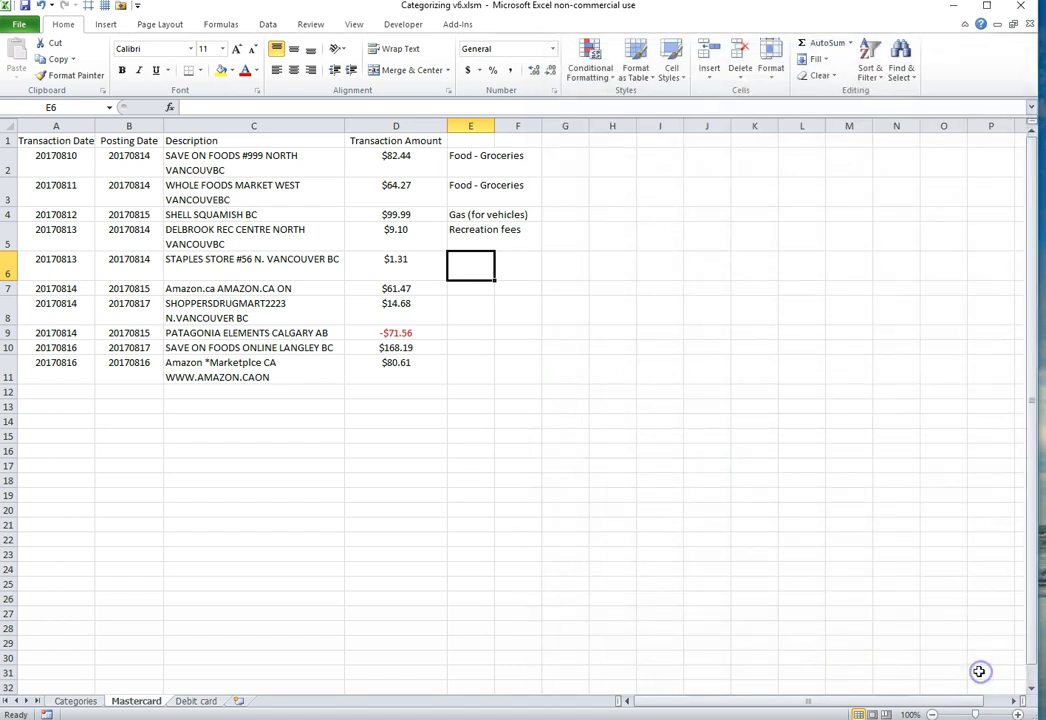
Step: Assign the category Office expenses (incl software) to the Staples transaction in E6 using the category form
click(418, 492)
click(437, 389)
click(469, 267)
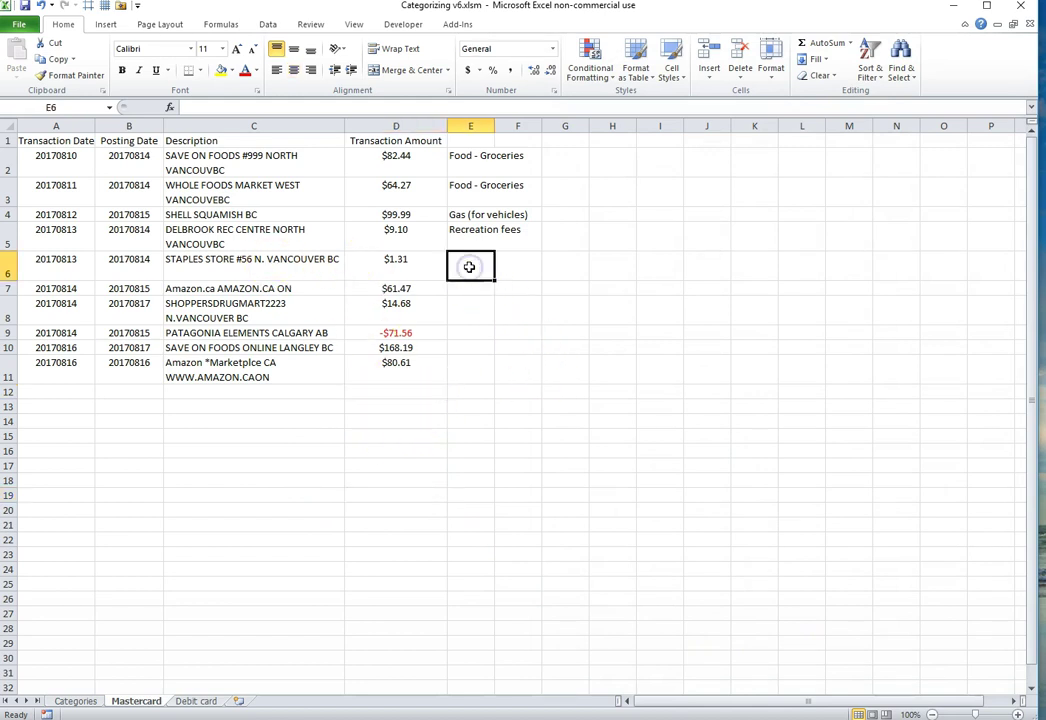
key(ctrl+k)
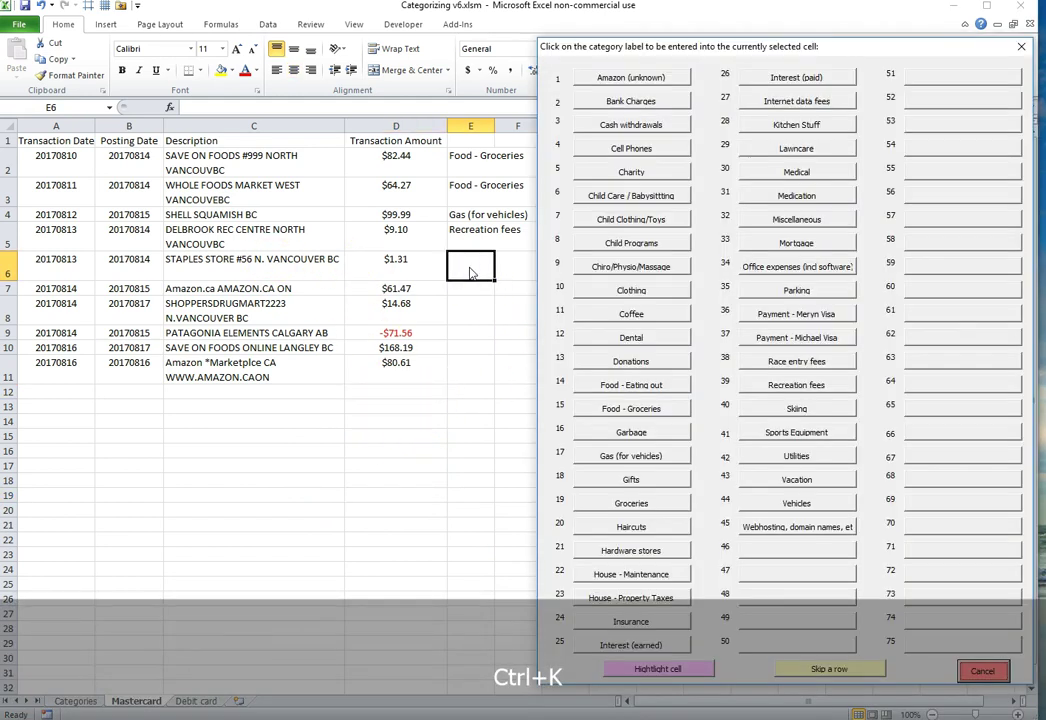
click(770, 270)
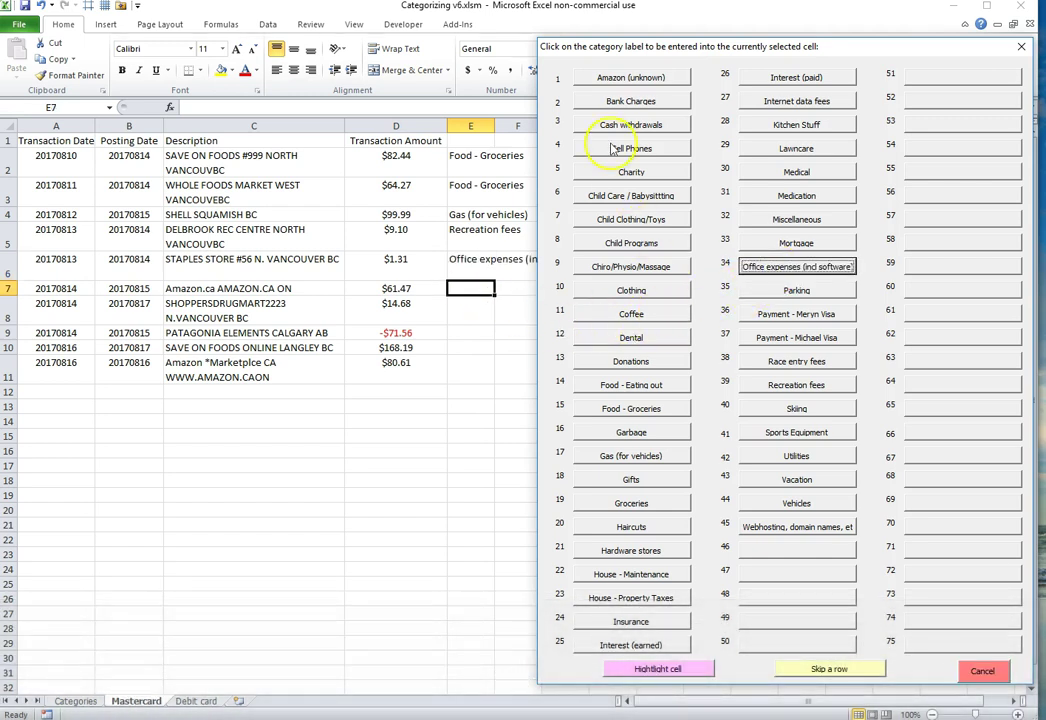
click(612, 78)
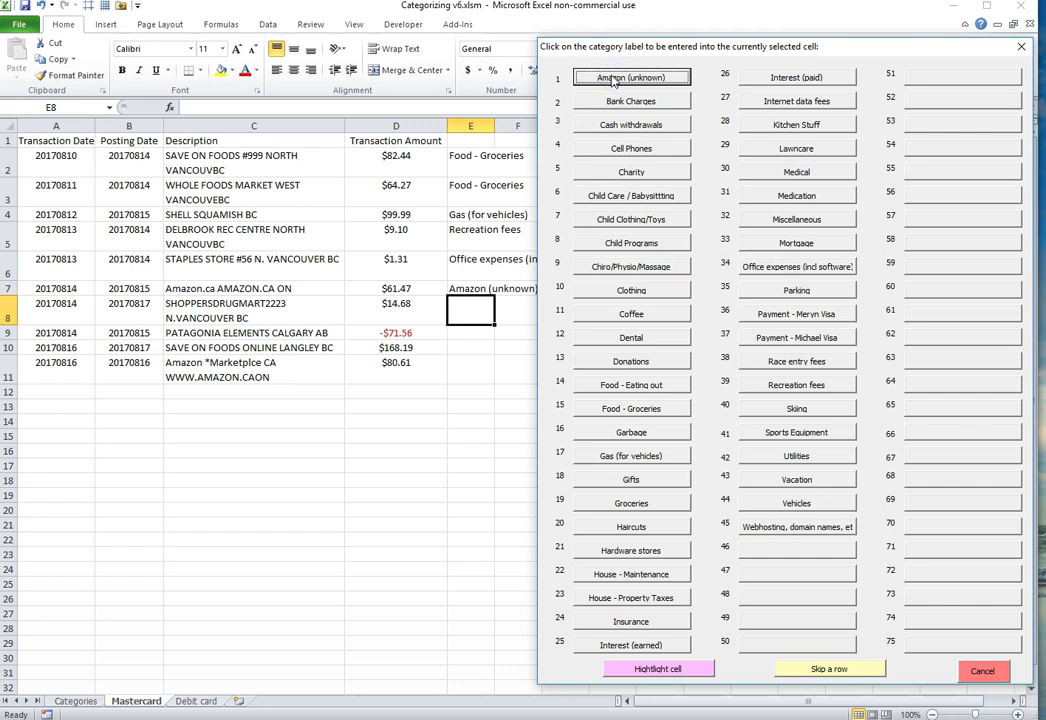
click(978, 671)
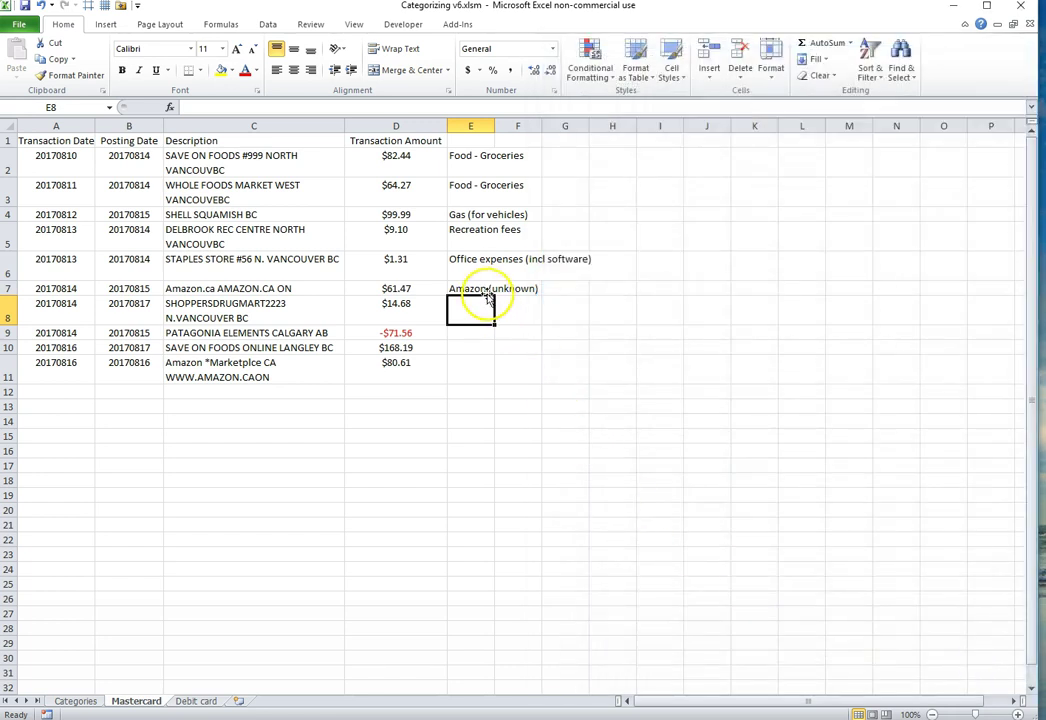
click(482, 290)
key(Delete)
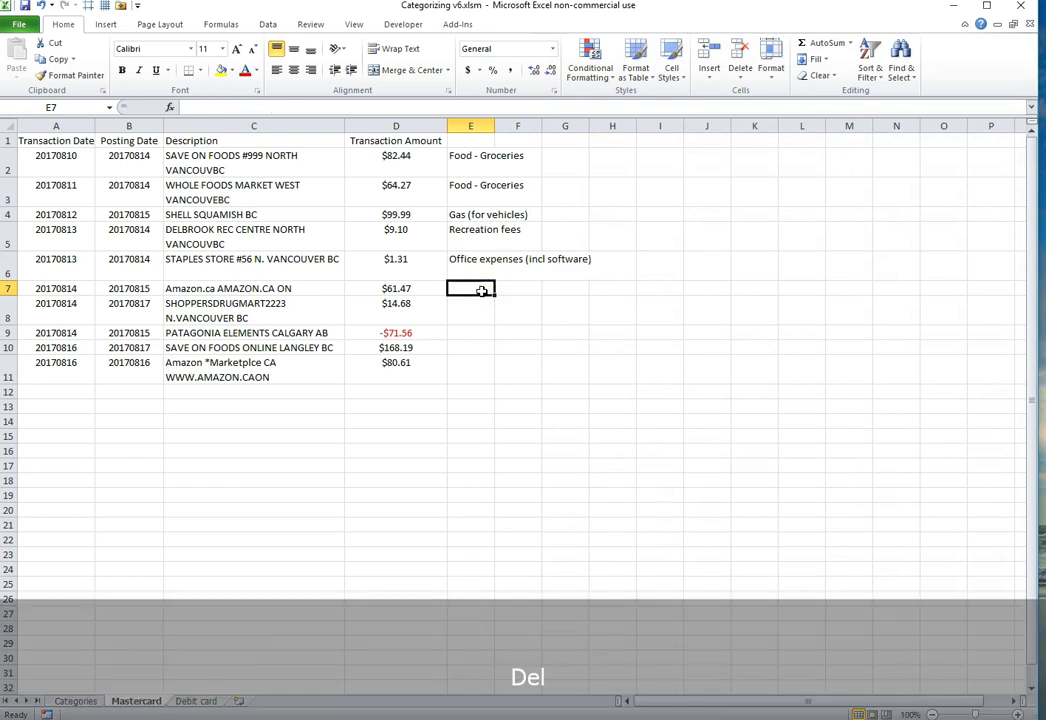
Step: Using the category form, highlight empty cell E7 for the Amazon.ca purchase and assign Medication to E8, closing the form when done
key(ctrl+k)
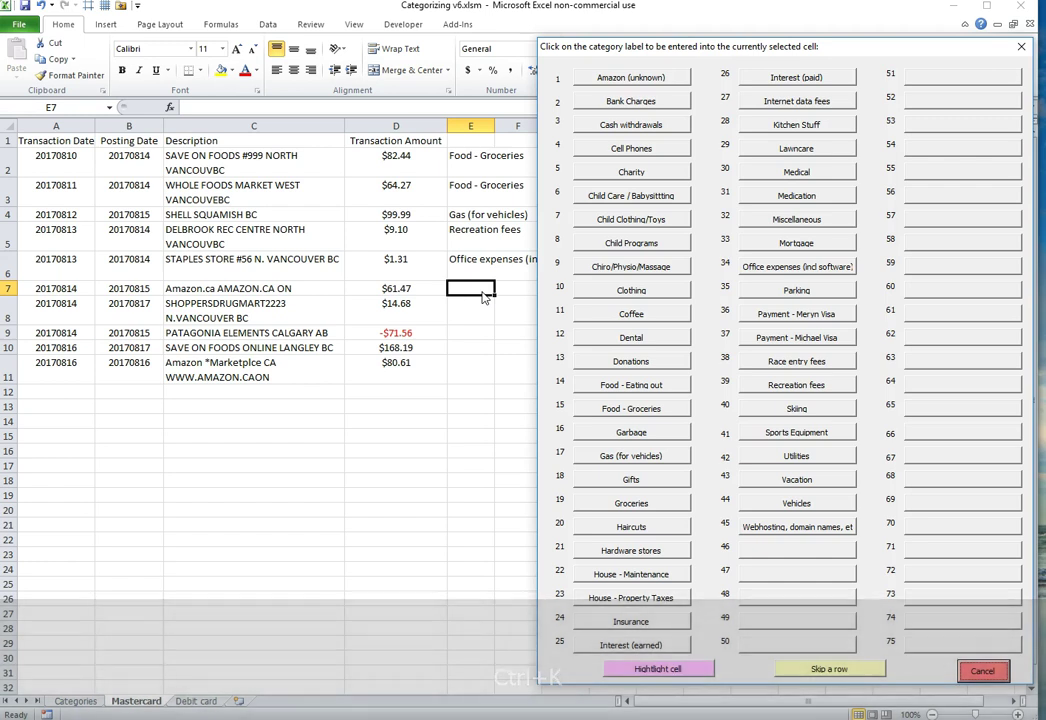
click(653, 672)
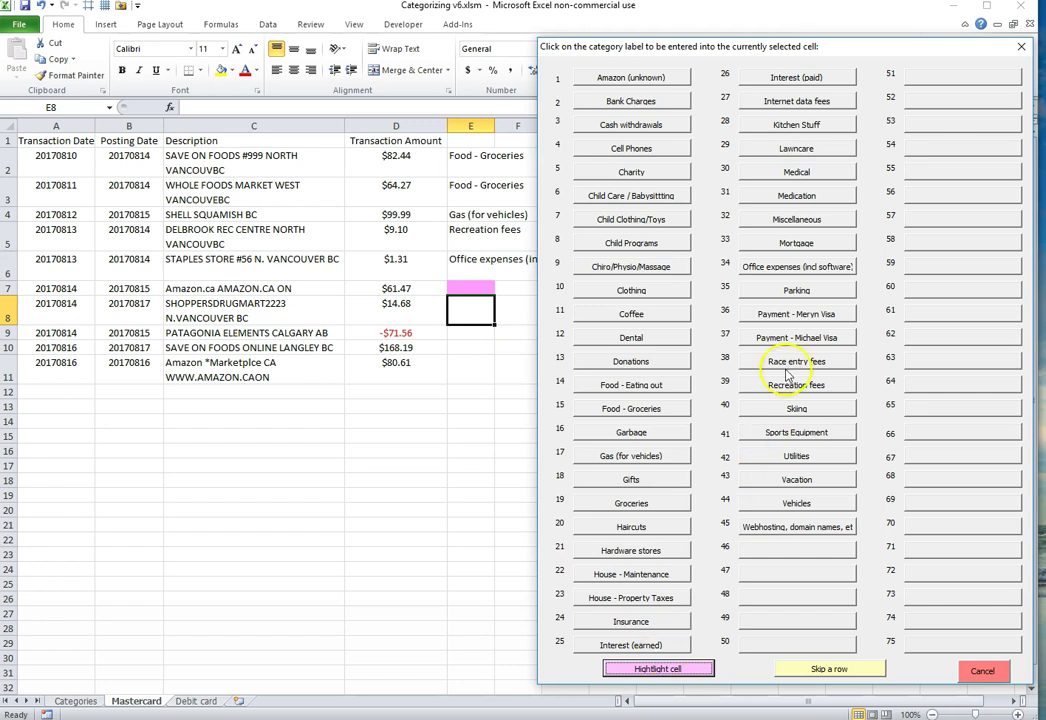
click(797, 196)
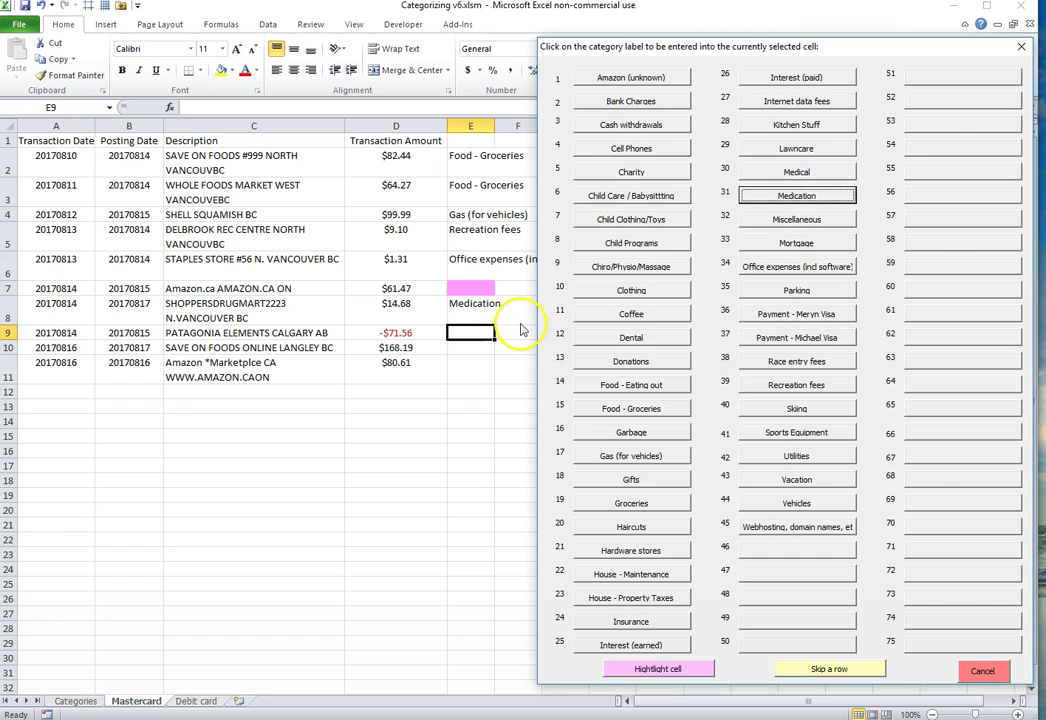
click(486, 292)
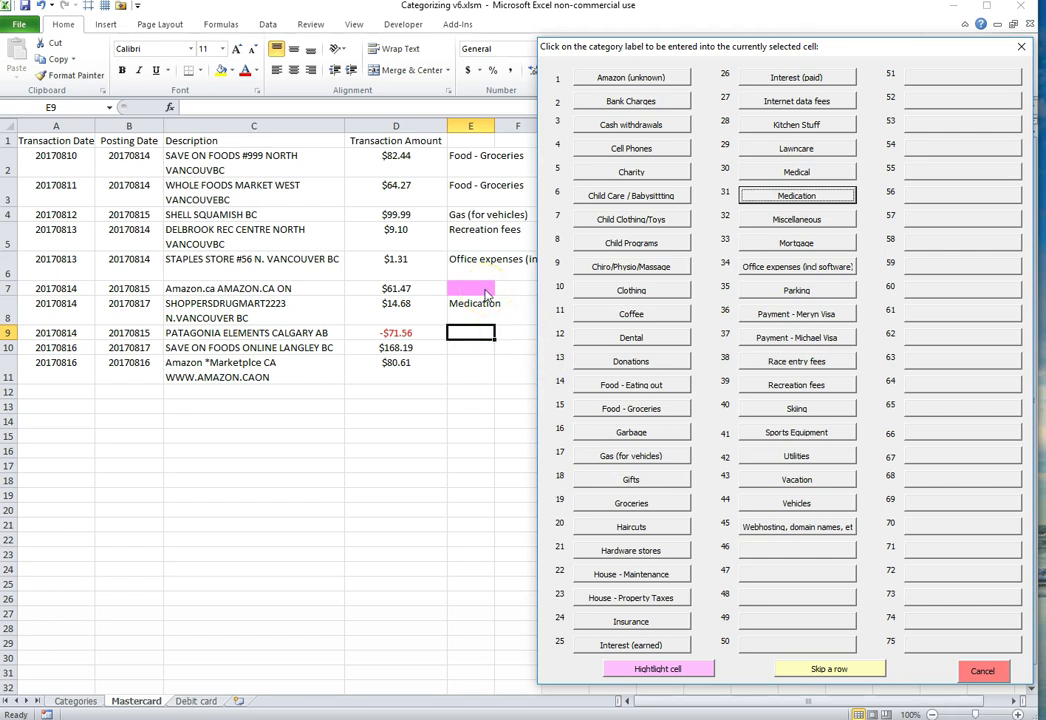
click(286, 502)
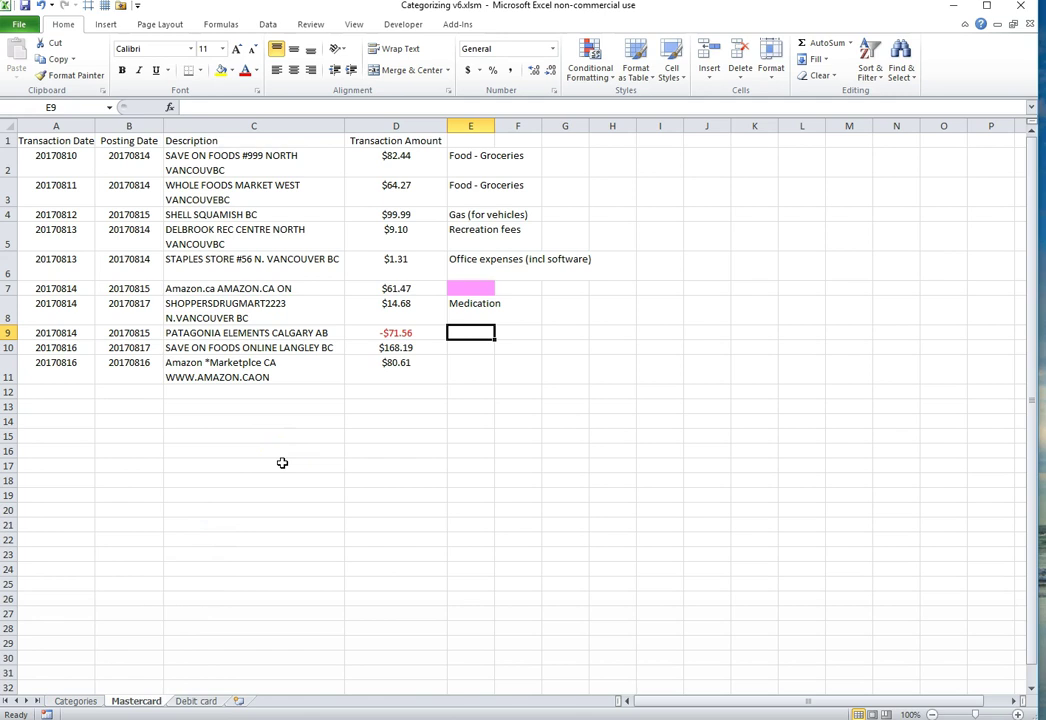
Step: Use the category form to assign Clothing to E9, Food - Groceries to E10 and Amazon (unknown) to E11, closing the form when done
key(ctrl+k)
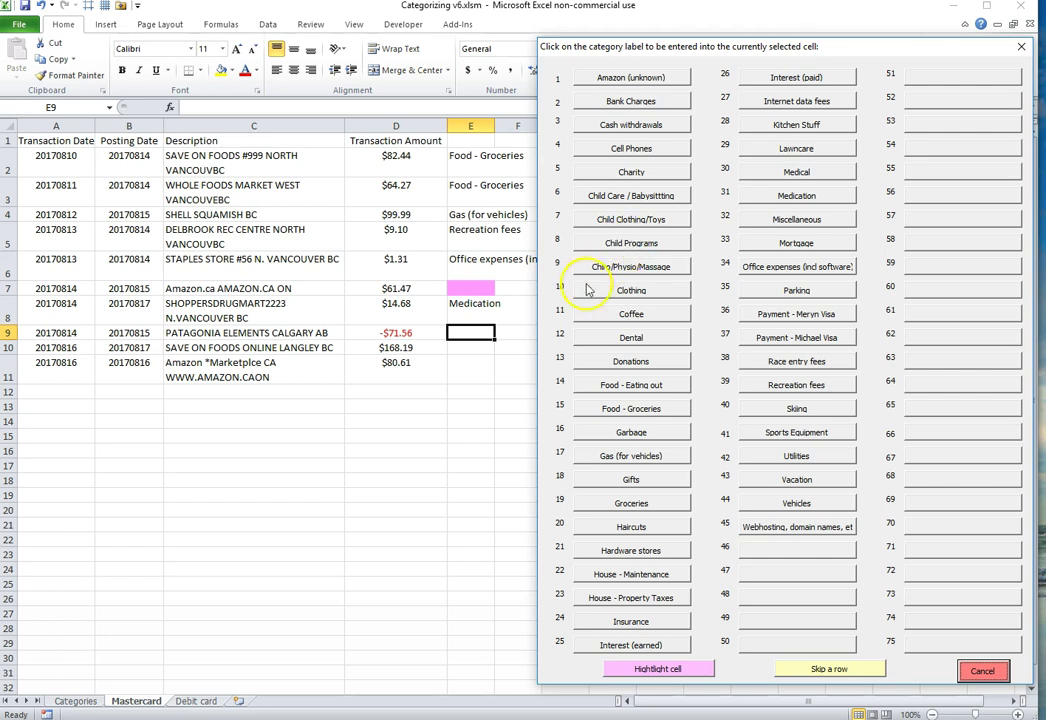
click(628, 294)
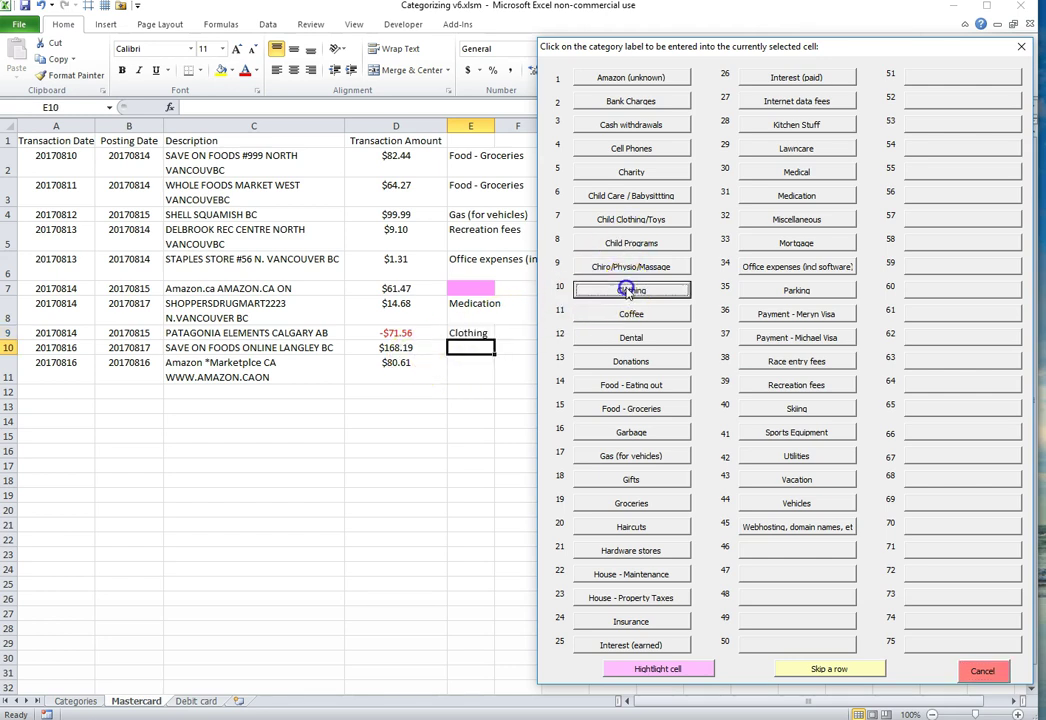
click(631, 410)
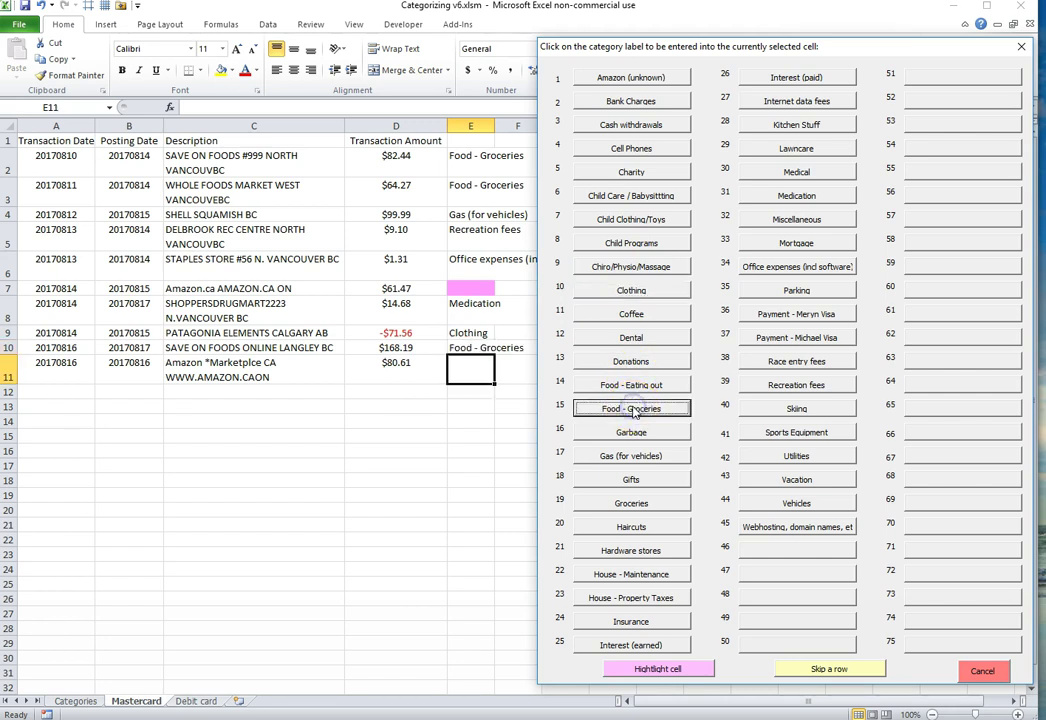
click(634, 82)
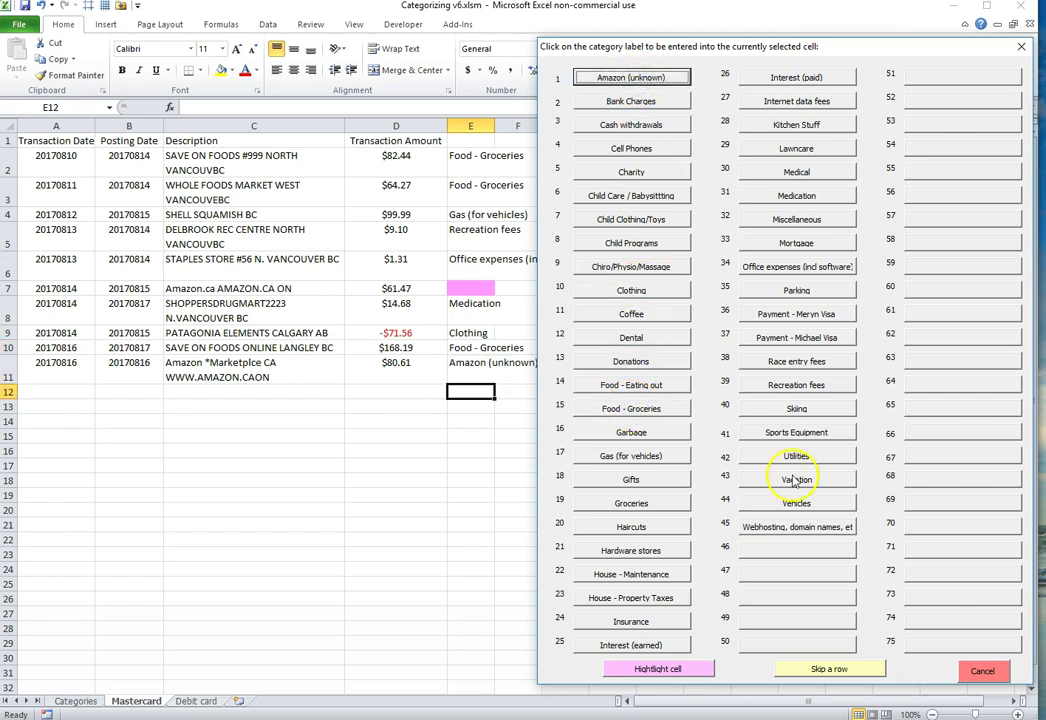
click(979, 672)
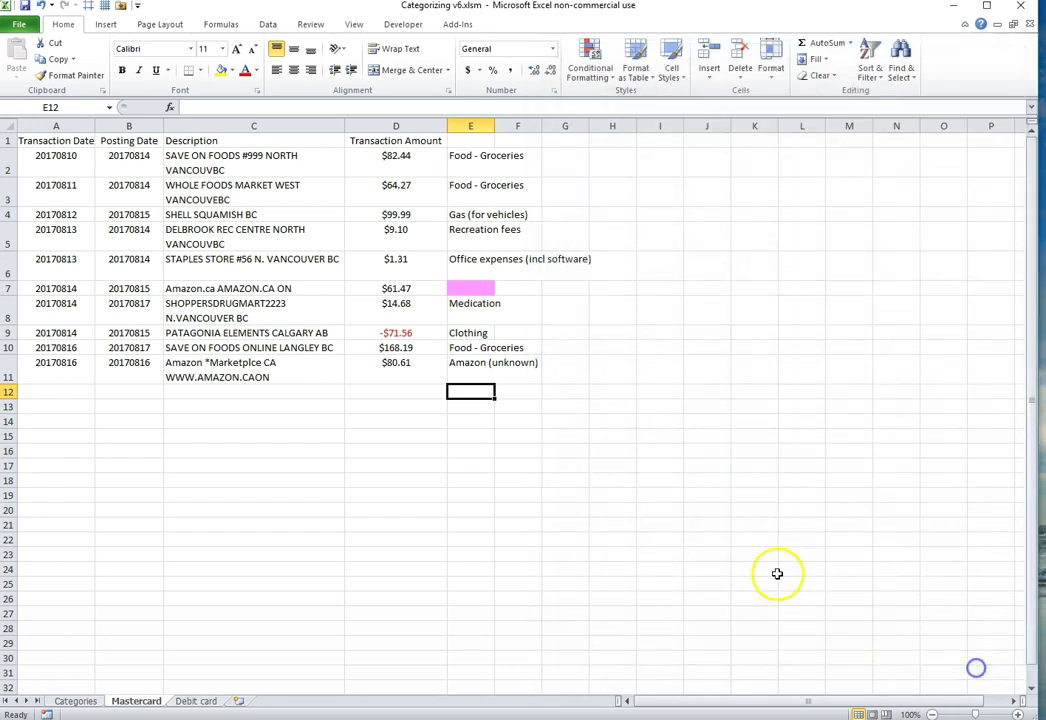
Step: Remove the pink fill color from cell E7
click(474, 288)
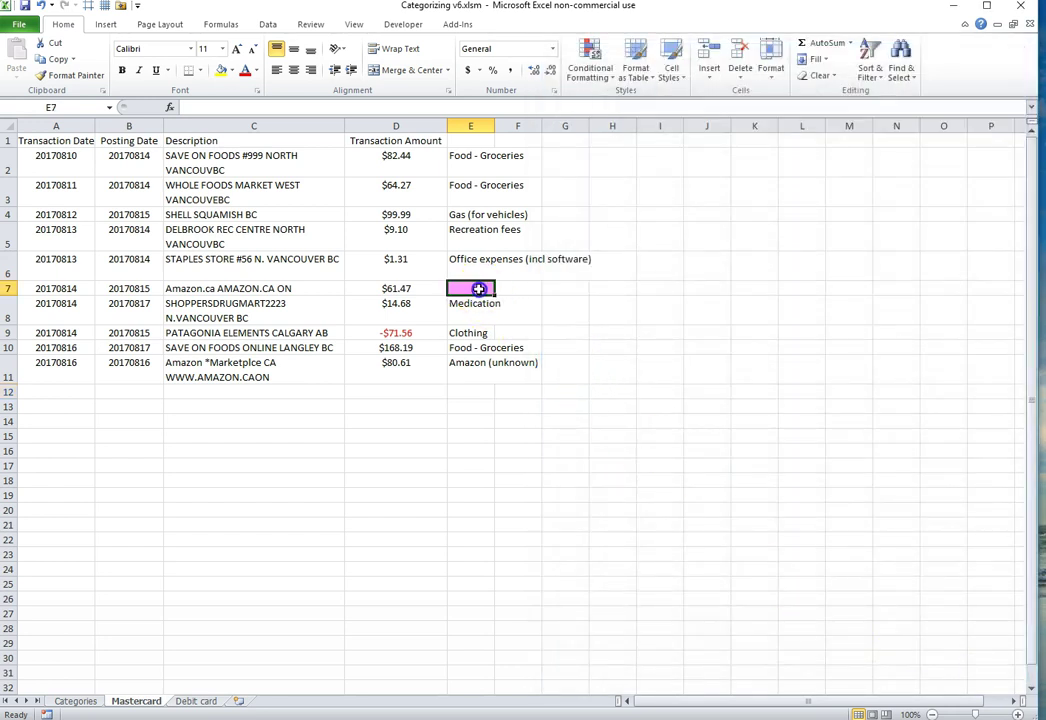
click(230, 71)
click(249, 219)
Step: Copy the Amazon (unknown) category from E11 into E7
click(458, 364)
key(ctrl+c)
key(Up)
key(Up)
key(Up)
key(Up)
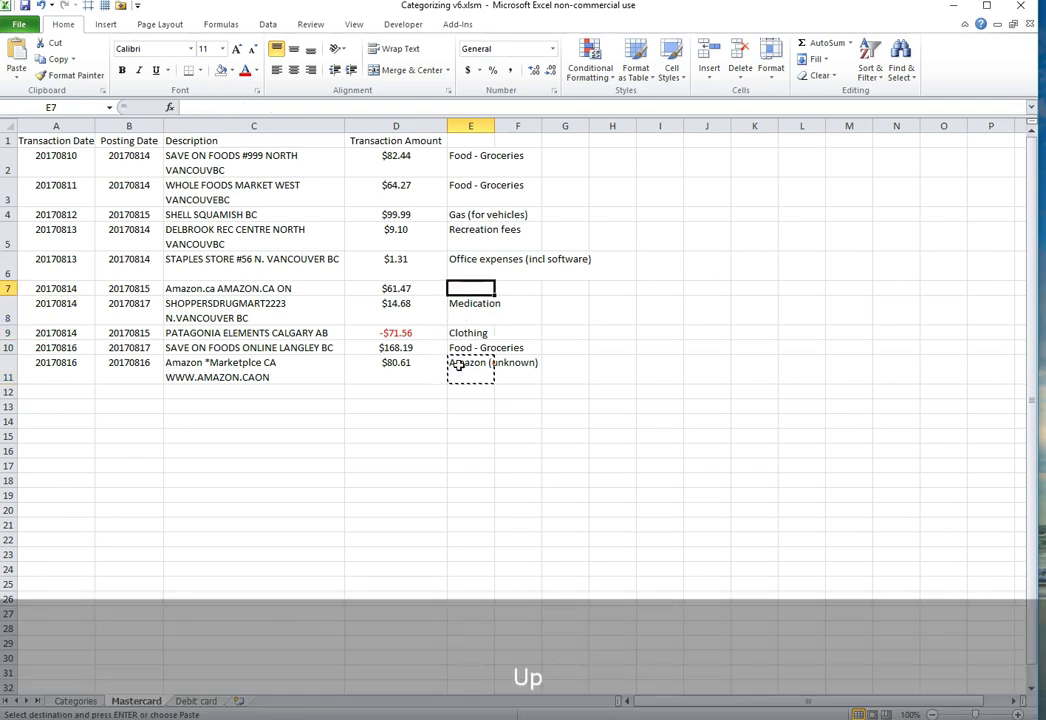
key(ctrl+v)
key(Escape)
key(Down)
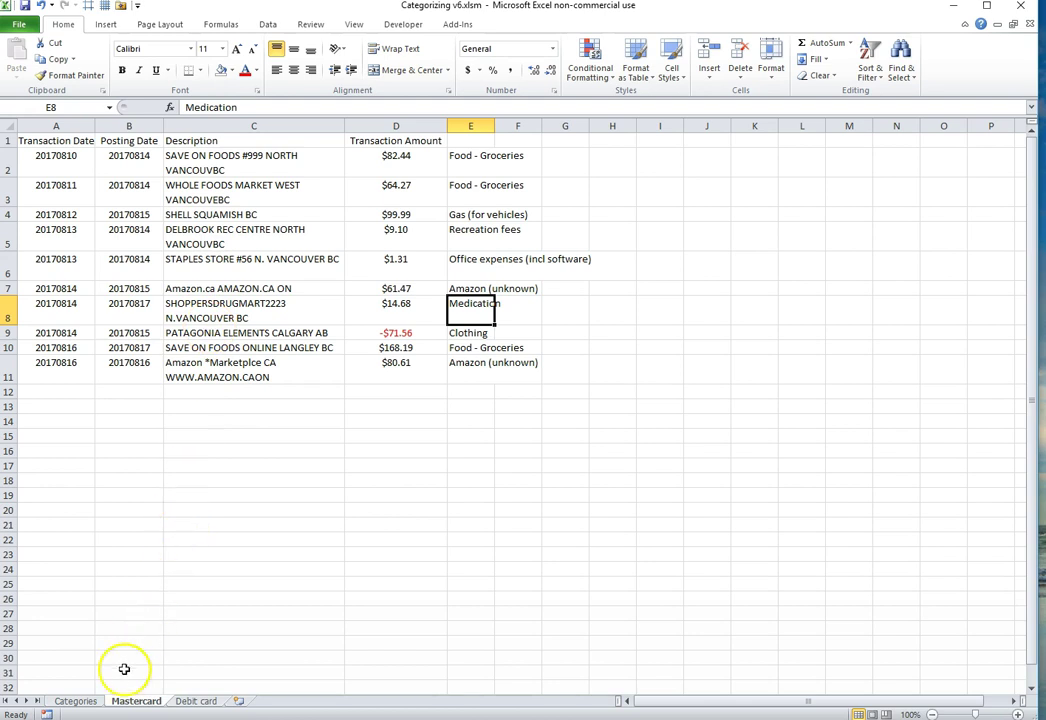
Step: On the Categories sheet, move the Sort Column A button left so it sits over column A beside the first categories
click(75, 701)
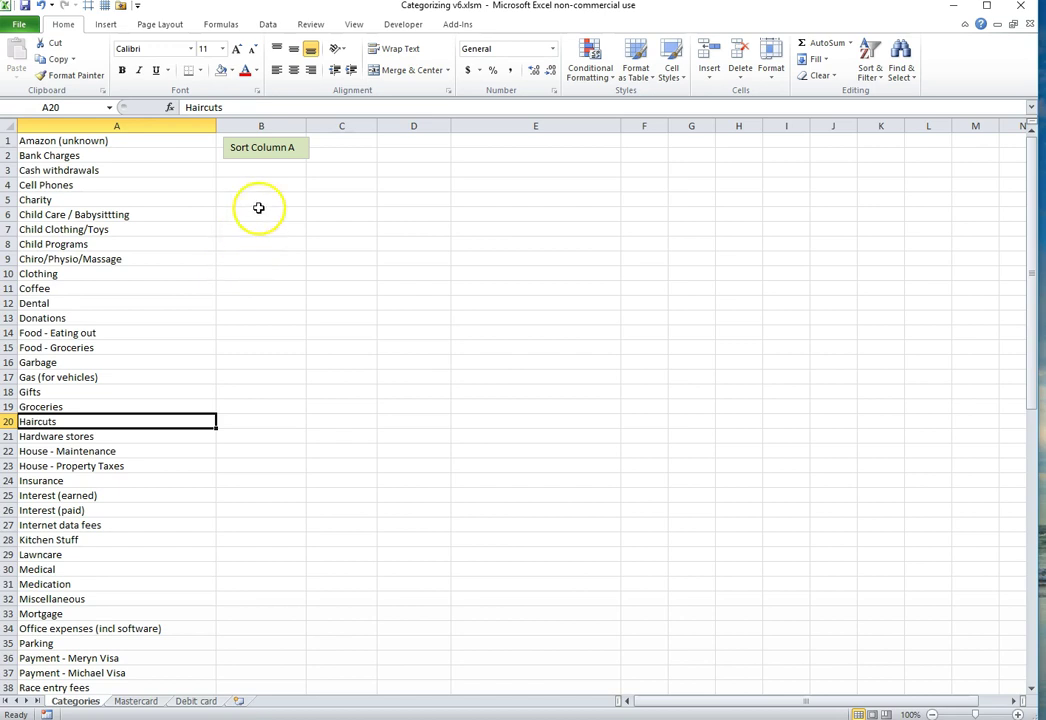
right_click(282, 147)
key(Escape)
drag(282, 137, 179, 139)
click(173, 196)
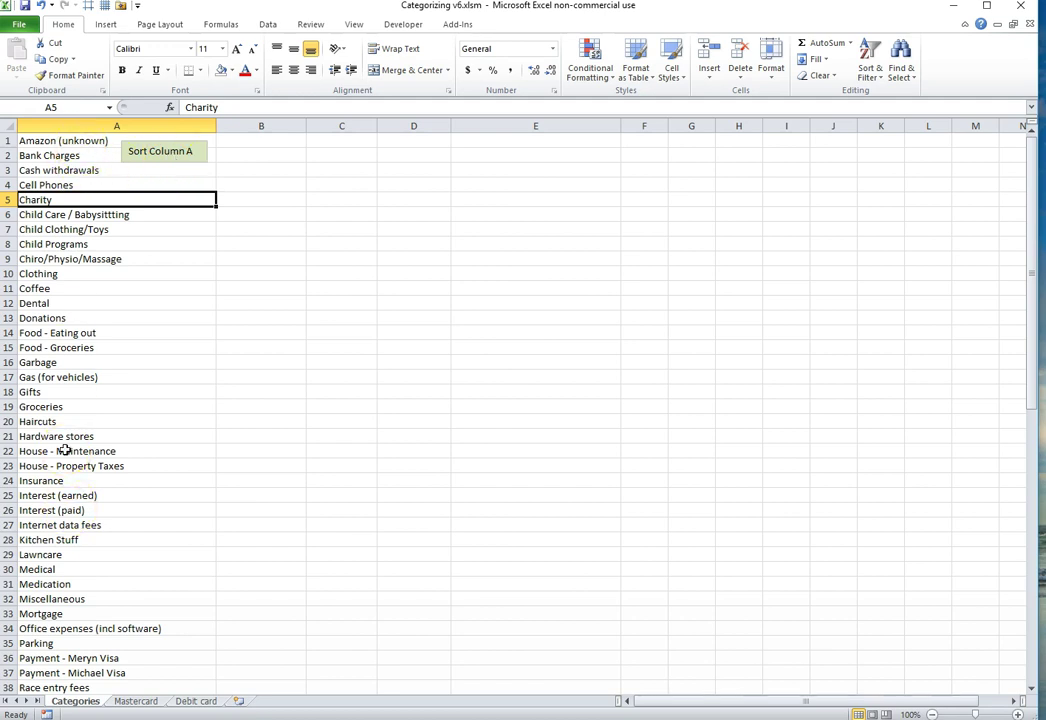
Step: Look through the category list and open the category form to examine its label slots
scroll(64, 451, down, 4)
scroll(64, 451, up, 4)
key(ctrl+k)
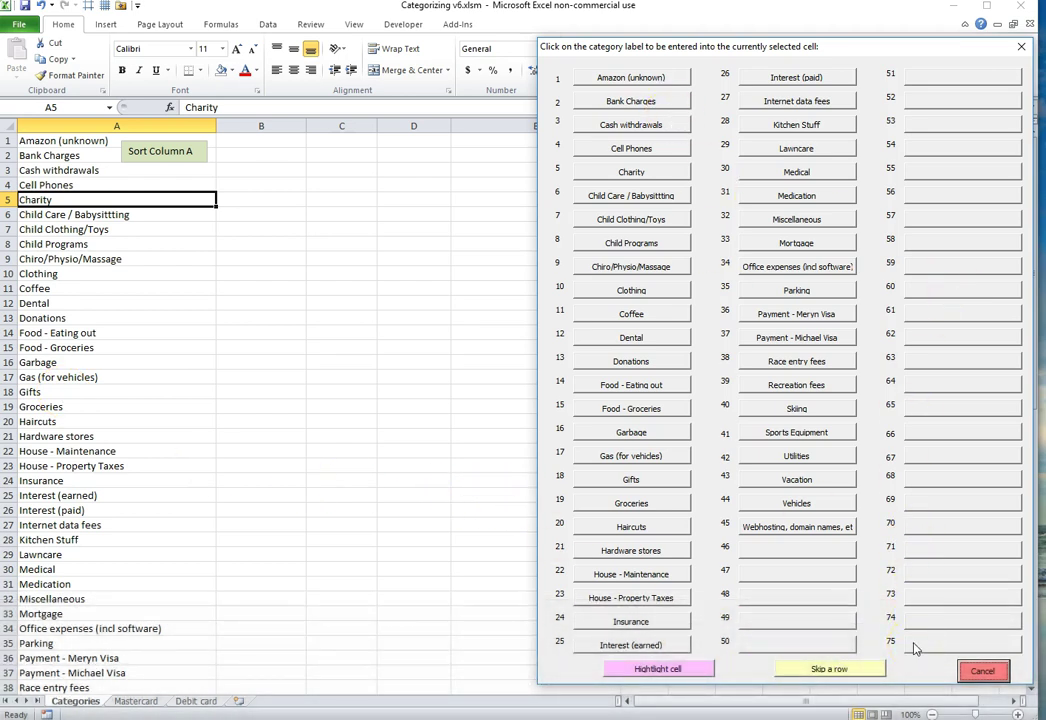
Step: Close the category form and look over the end of the category list and the categories assigned on the Mastercard sheet
click(757, 385)
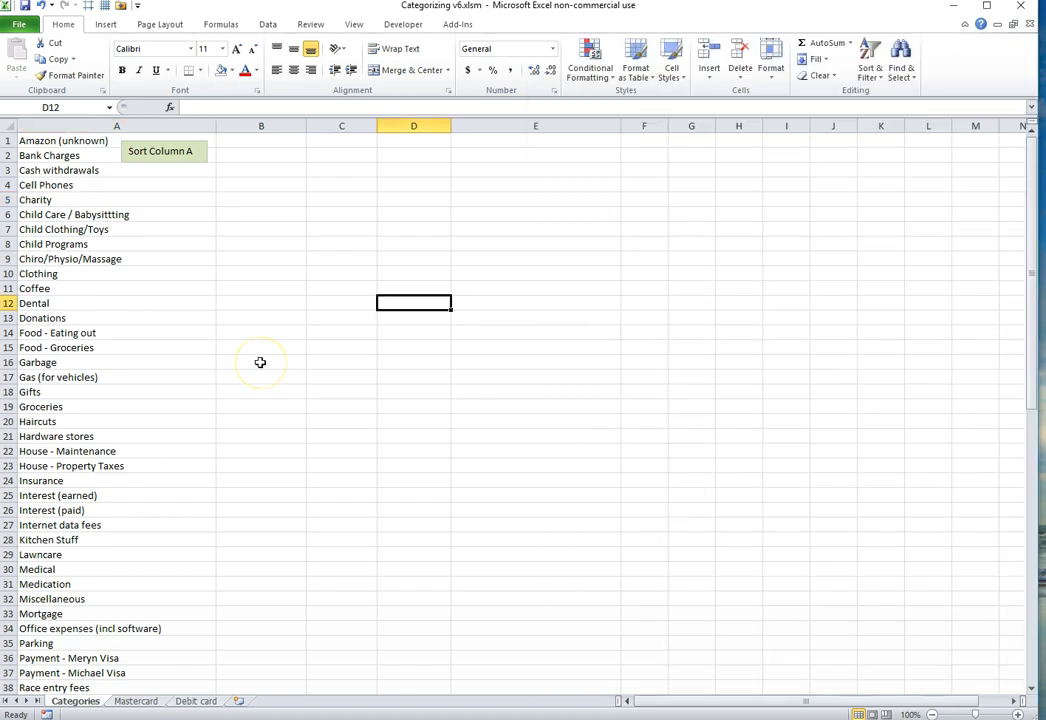
click(86, 393)
scroll(88, 400, down, 7)
click(59, 497)
scroll(59, 497, up, 7)
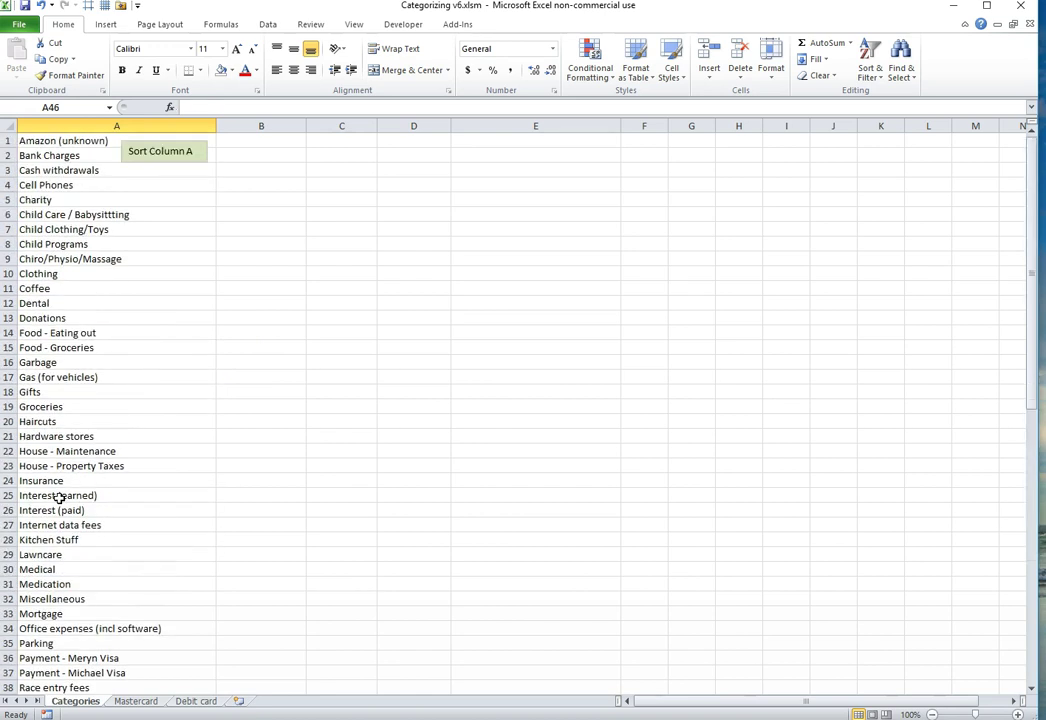
click(173, 163)
click(136, 701)
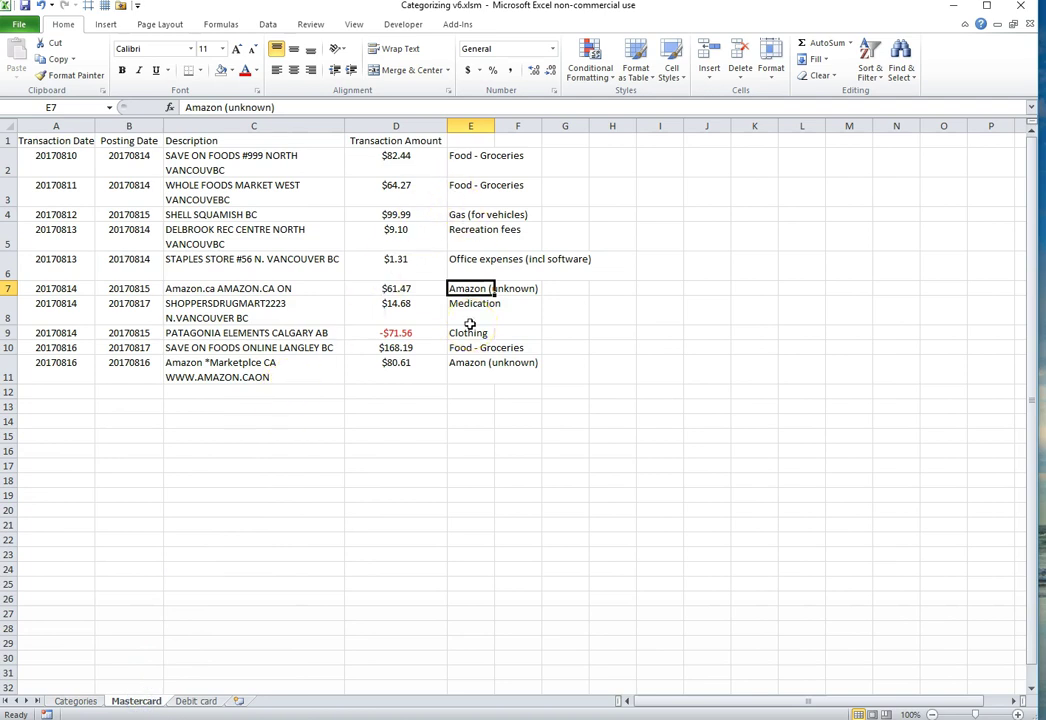
Step: In cell B1 of the Categories sheet, total the first category's Mastercard amounts with +sumif(Mastercard!E:E,Categories!A1,Mastercard!D:D)
click(78, 703)
click(250, 141)
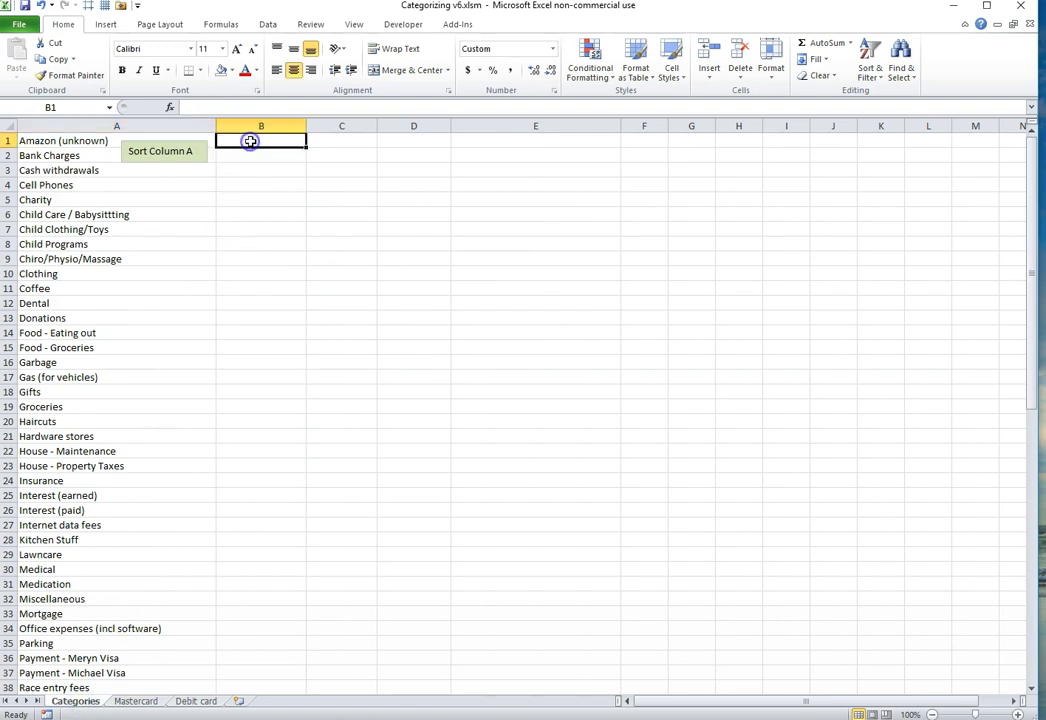
text(+)
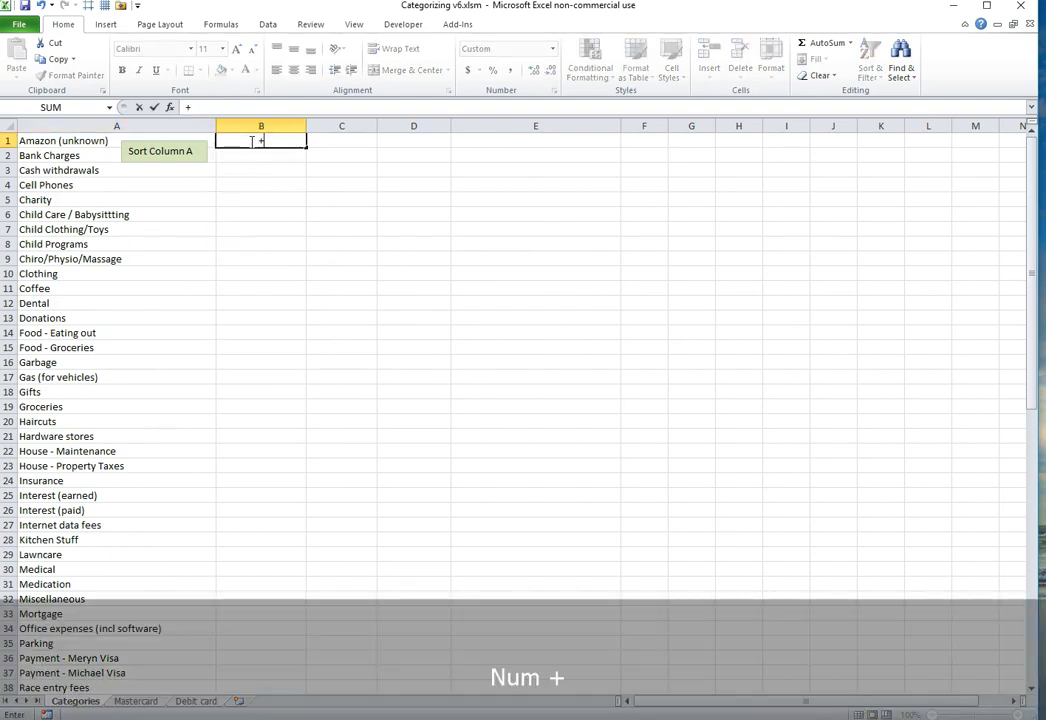
text(sumif()
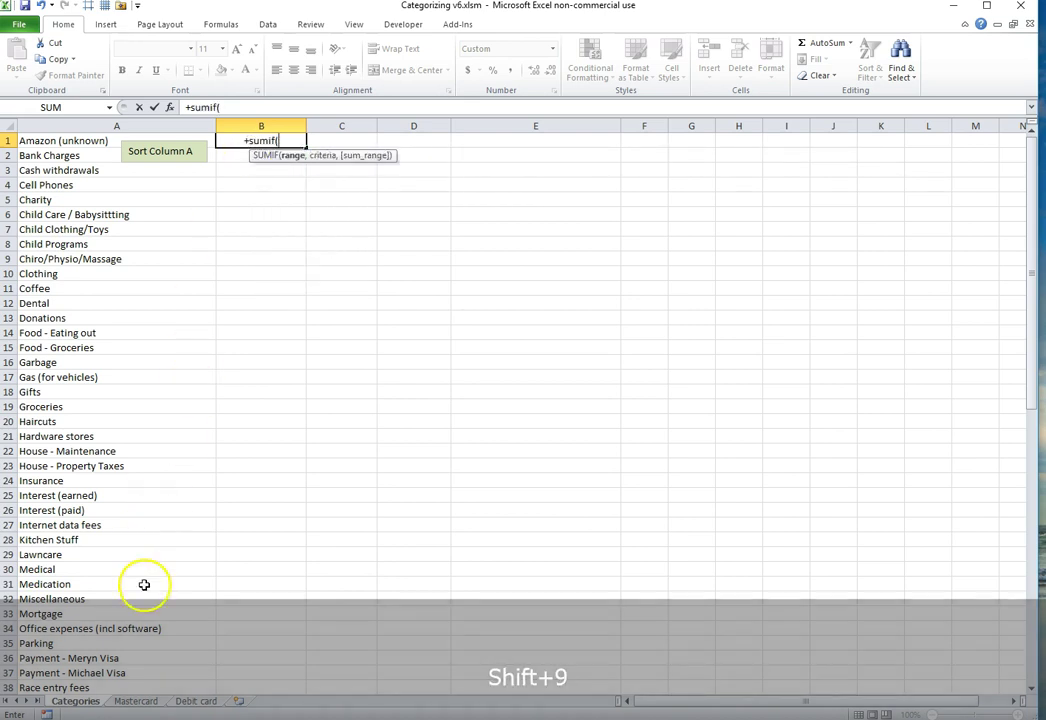
click(135, 701)
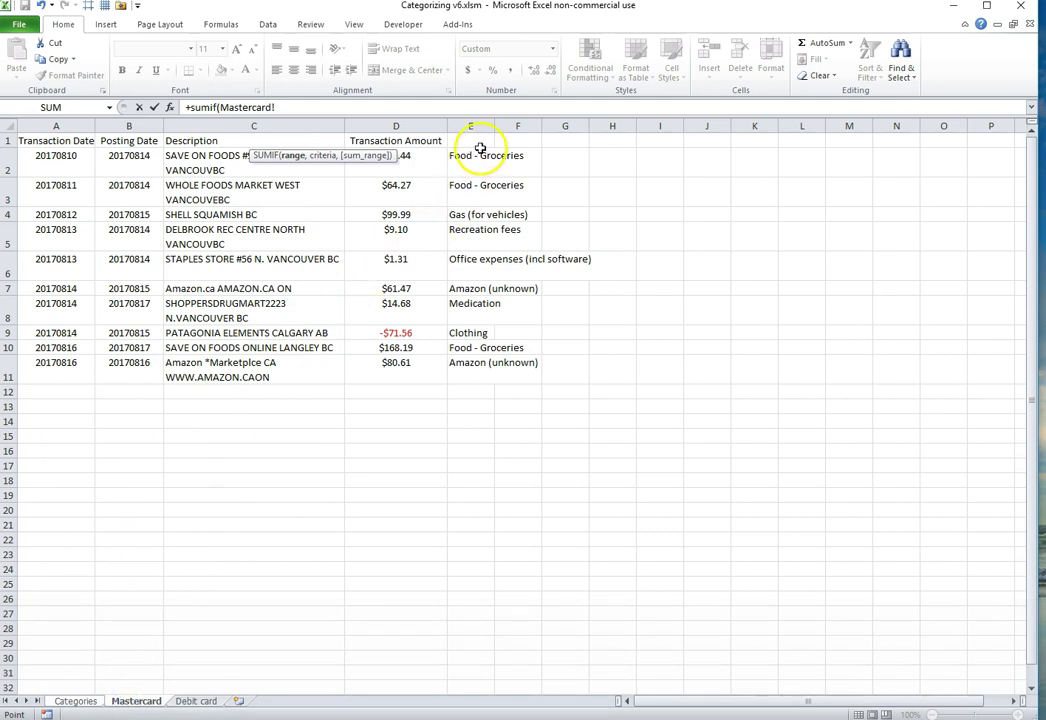
click(474, 121)
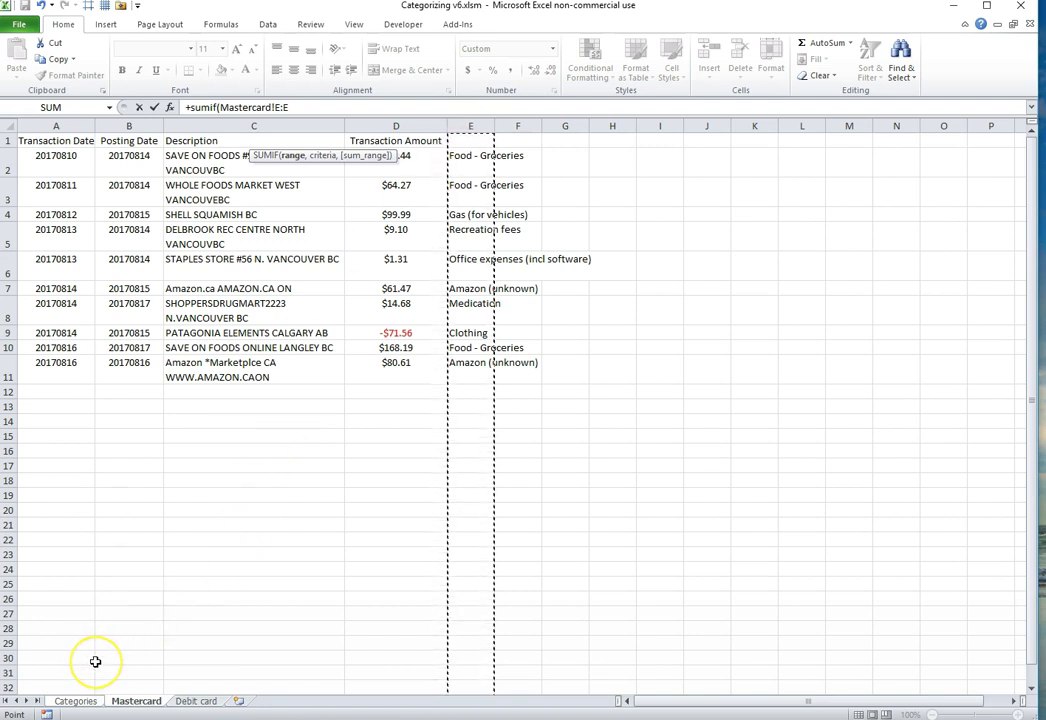
text(,)
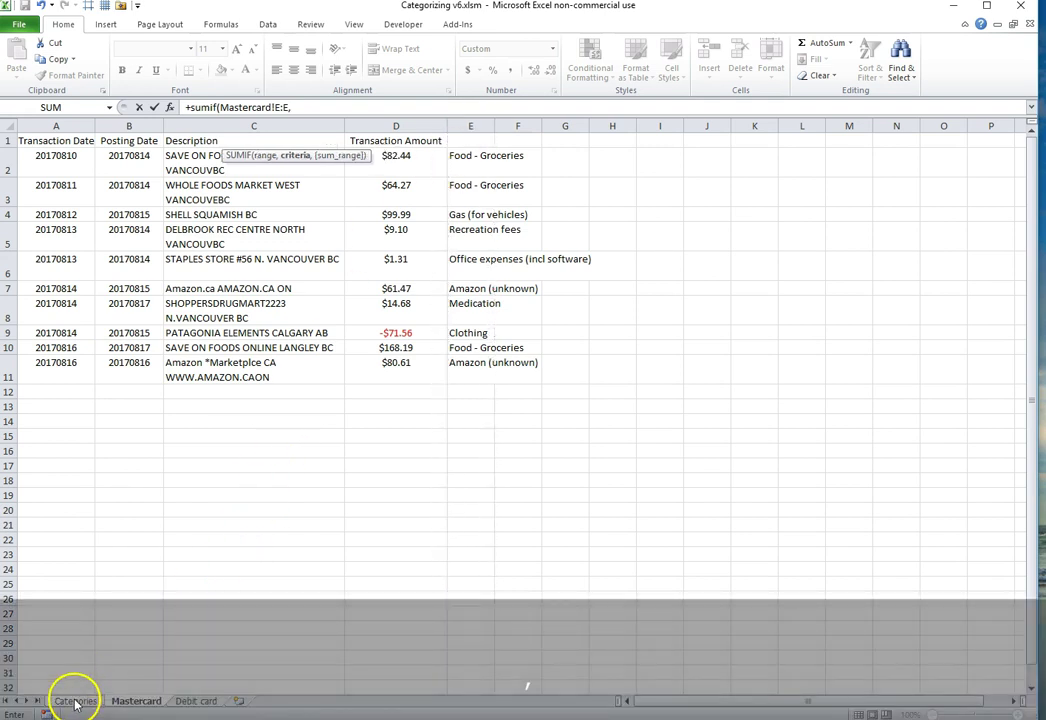
click(75, 703)
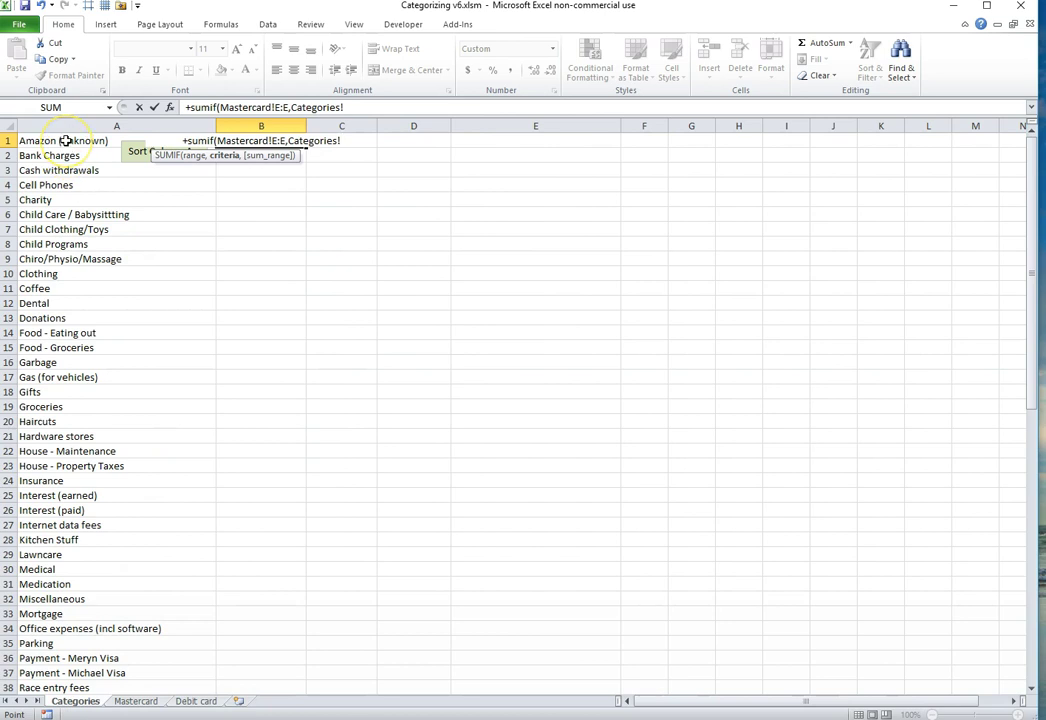
click(65, 141)
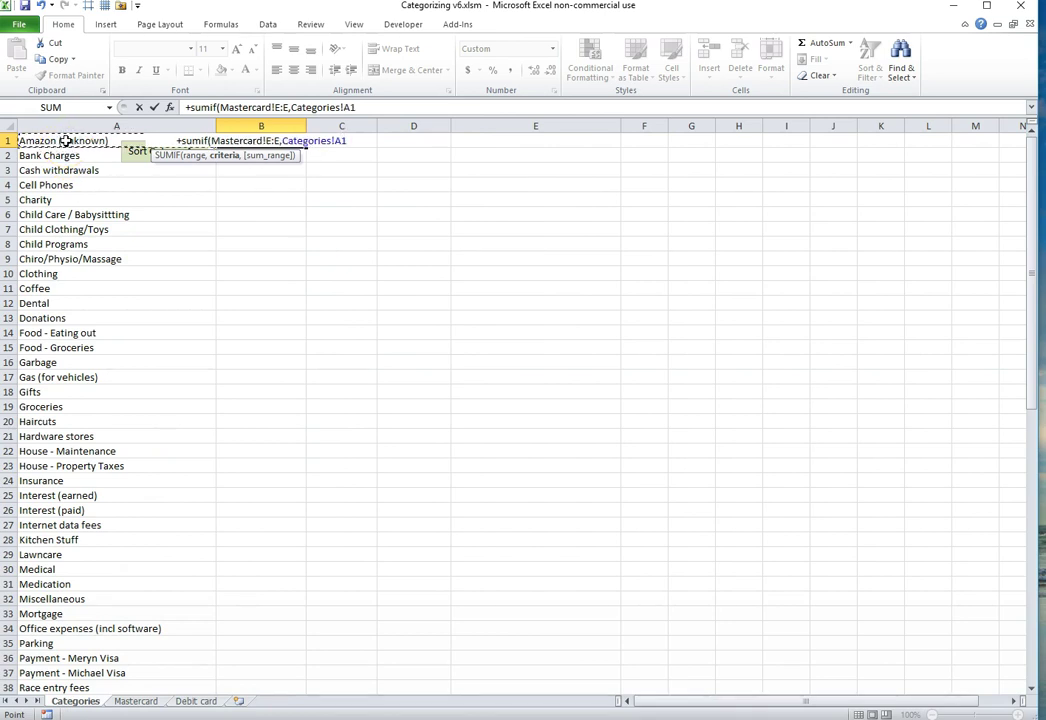
text(,)
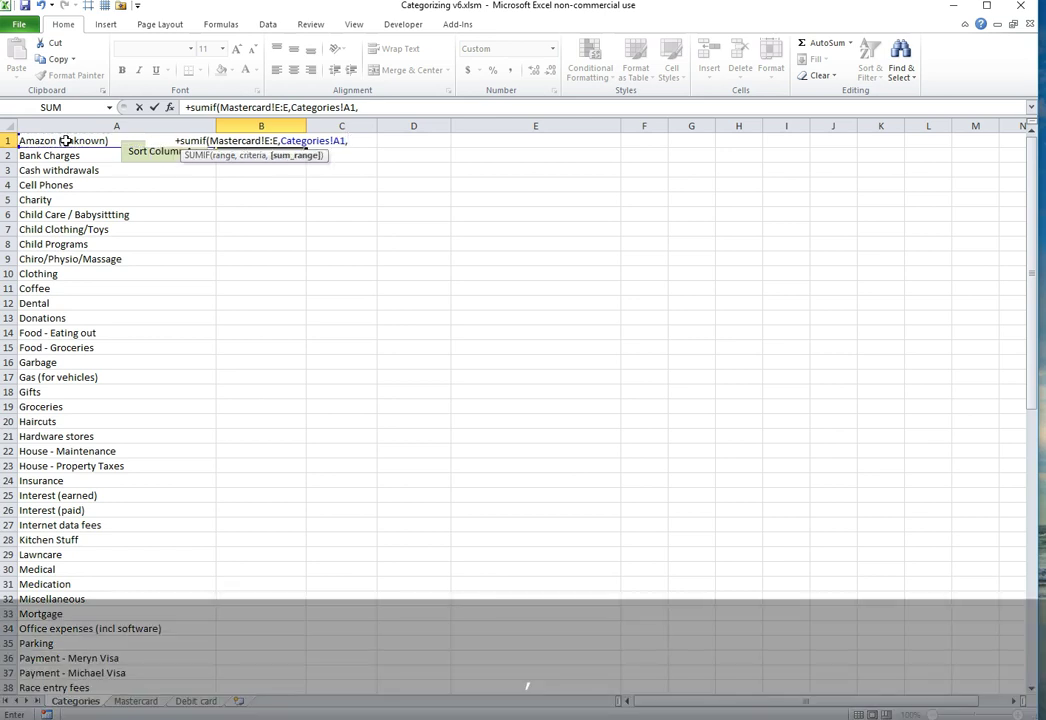
click(136, 701)
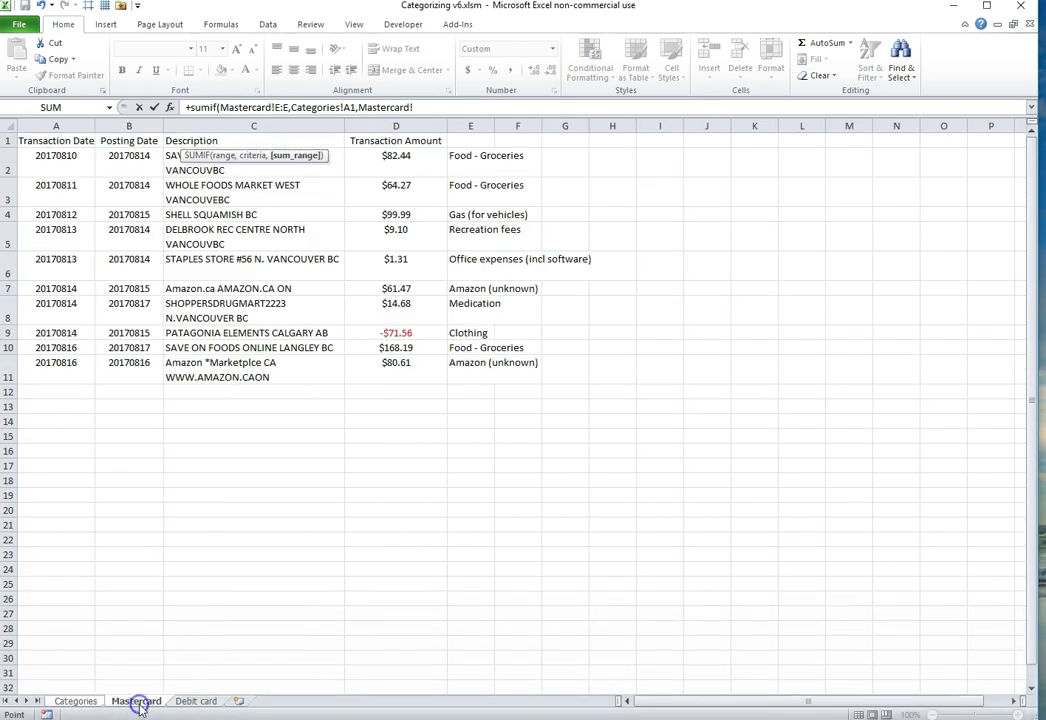
click(392, 122)
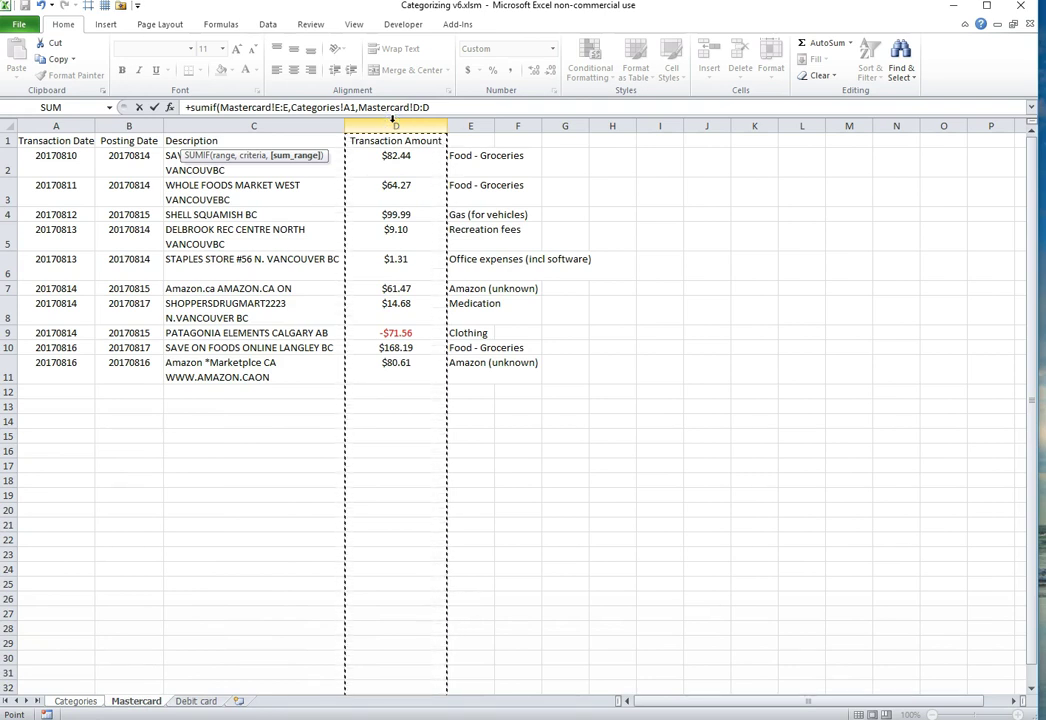
text())
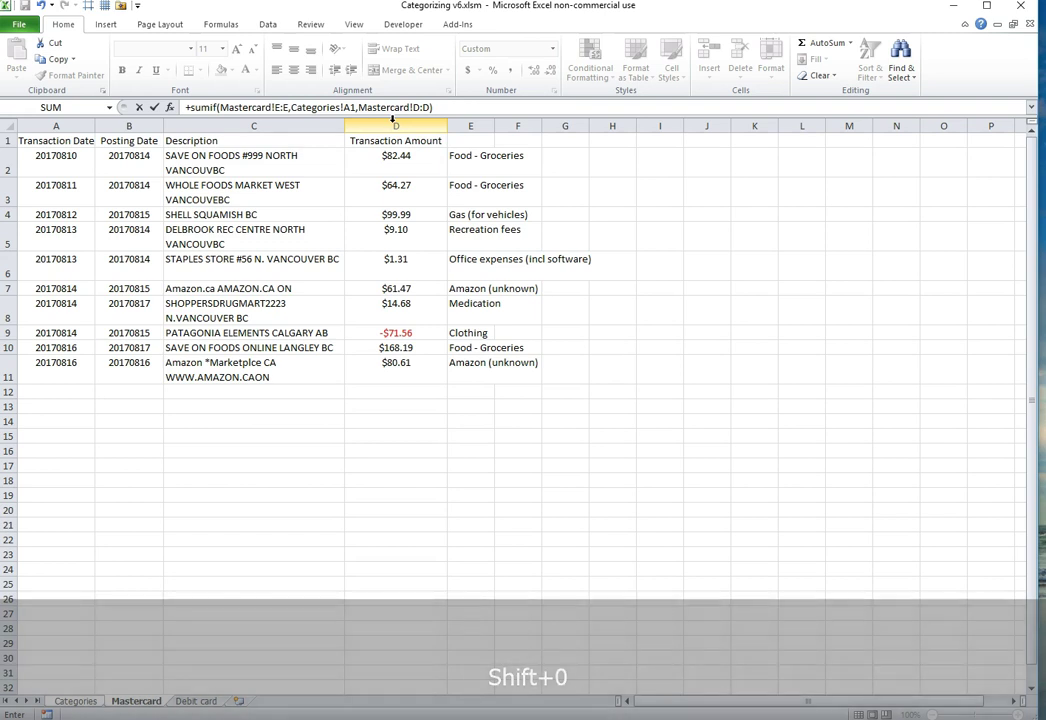
key(Return)
Step: Copy the SUMIF formula from B1 down through B45, alongside every remaining category
key(Up)
key(ctrl+c)
key(Down)
key(shift+Down)
key(shift+Down)
key(shift+Down)
key(shift+Down)
key(shift+Down)
key(shift+Down)
key(shift+Down)
key(shift+Down)
key(shift+Down)
key(shift+Down)
key(shift+Down)
key(shift+Down)
key(shift+Down)
key(shift+Down)
key(shift+Down)
key(shift+Down)
key(shift+Down)
key(shift+Down)
key(shift+Down)
key(shift+Down)
key(shift+Down)
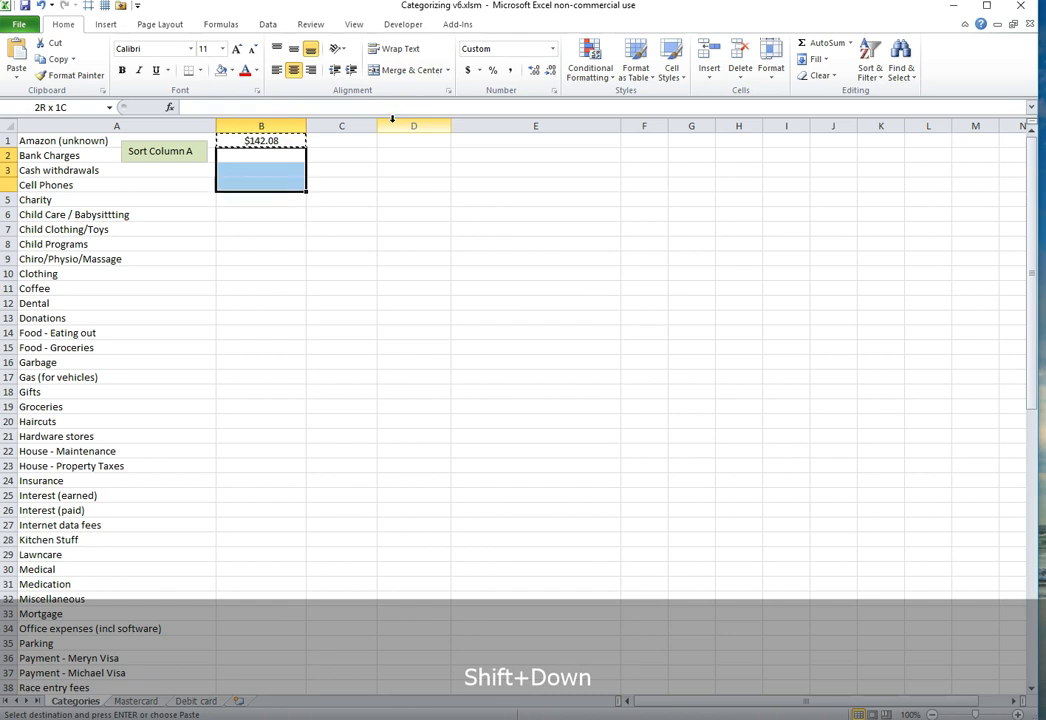
key(shift+Down)
key(shift+Down)
key(shift+Down)
key(shift+Down)
key(shift+Down)
key(shift+Down)
key(shift+Down)
key(shift+Up)
key(shift+Up)
key(shift+Up)
key(shift+Up)
key(shift+Up)
key(shift+Up)
key(shift+Up)
key(shift+Up)
key(shift+Up)
key(shift+Up)
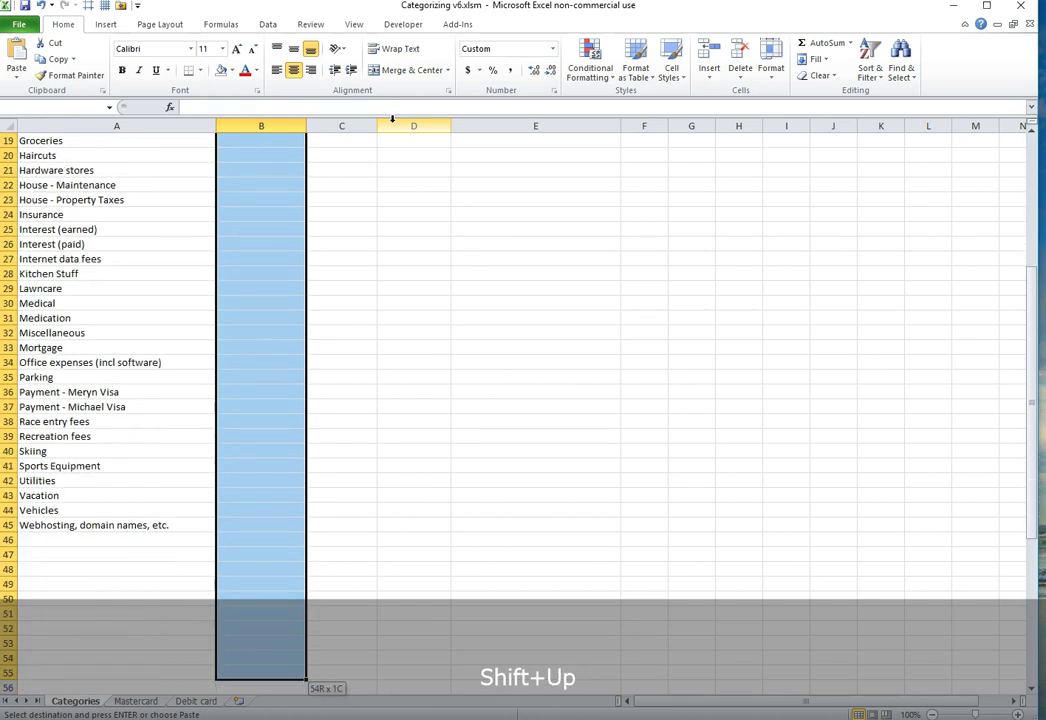
key(ctrl+v)
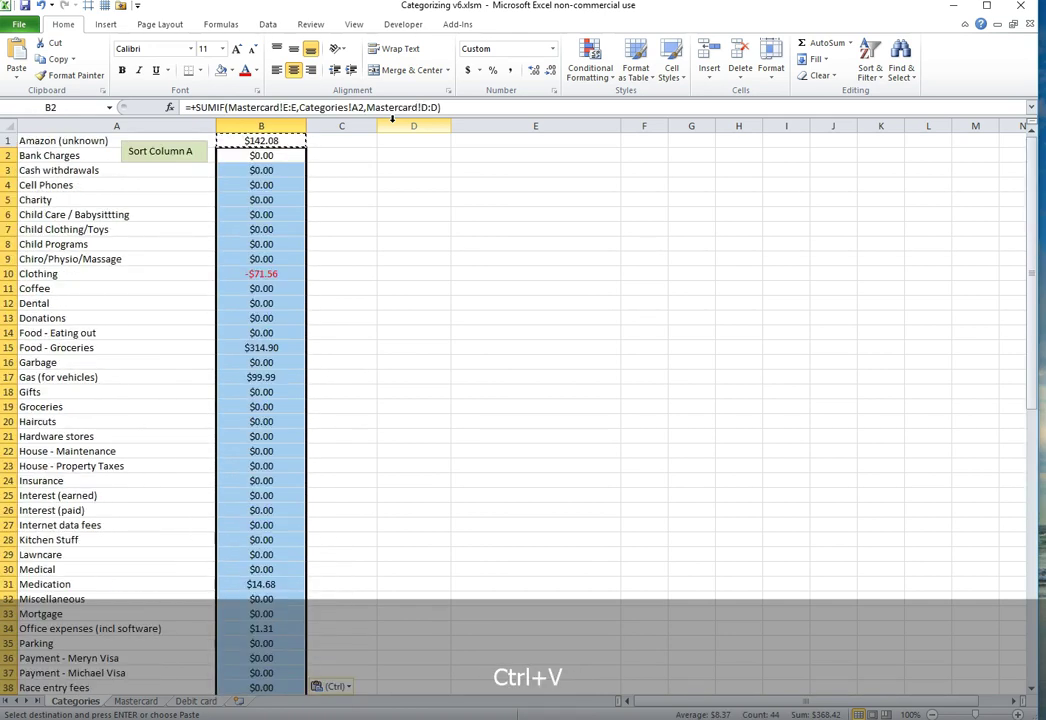
key(Escape)
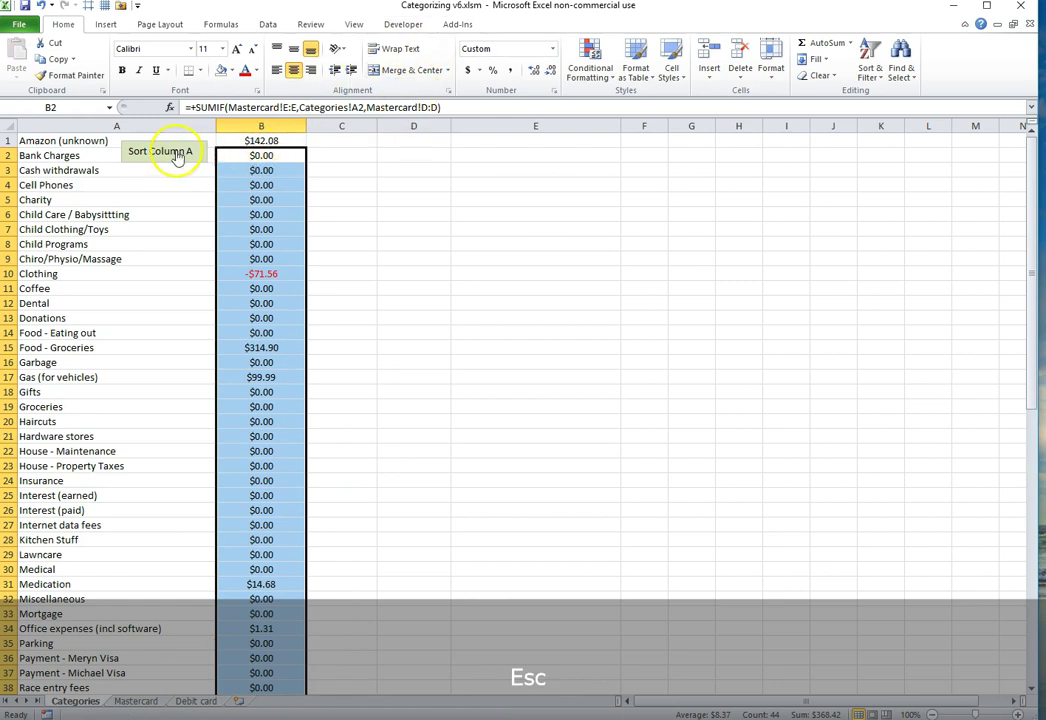
Step: Compare the Amazon (unknown) total in B1 with the two Amazon transaction amounts on the Mastercard sheet
click(257, 141)
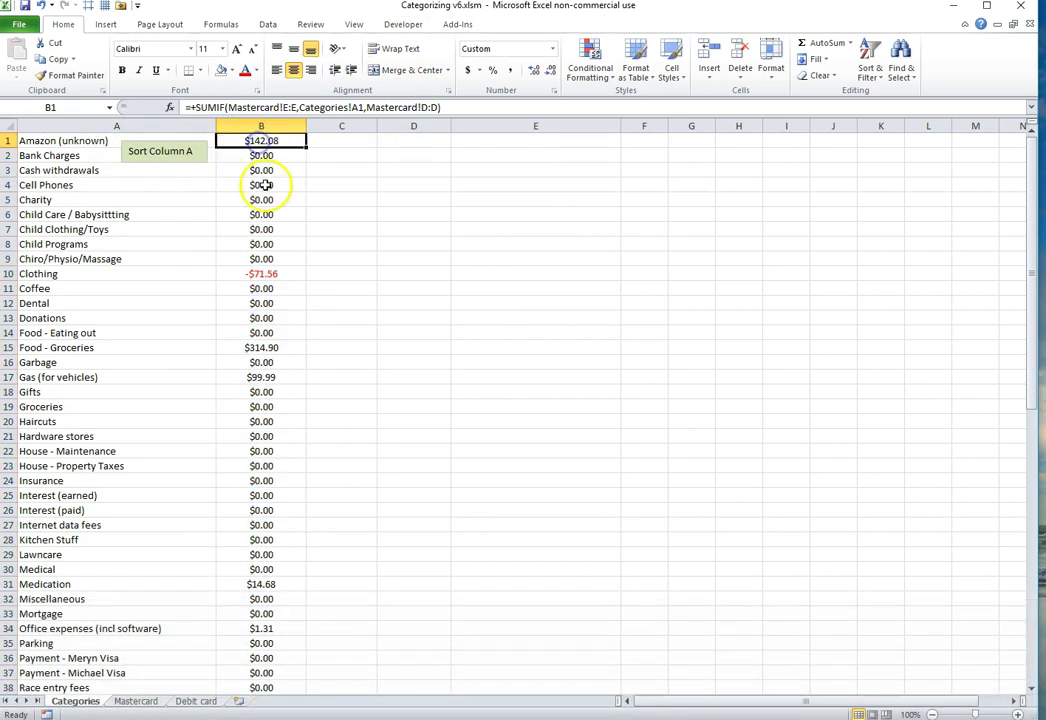
click(138, 705)
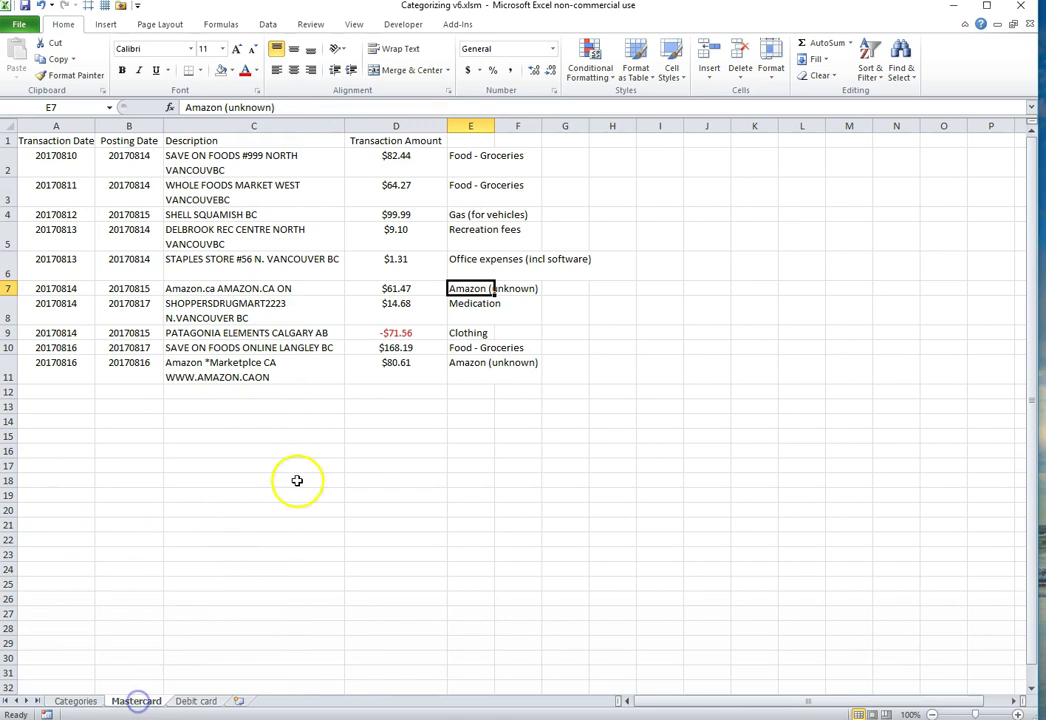
click(398, 289)
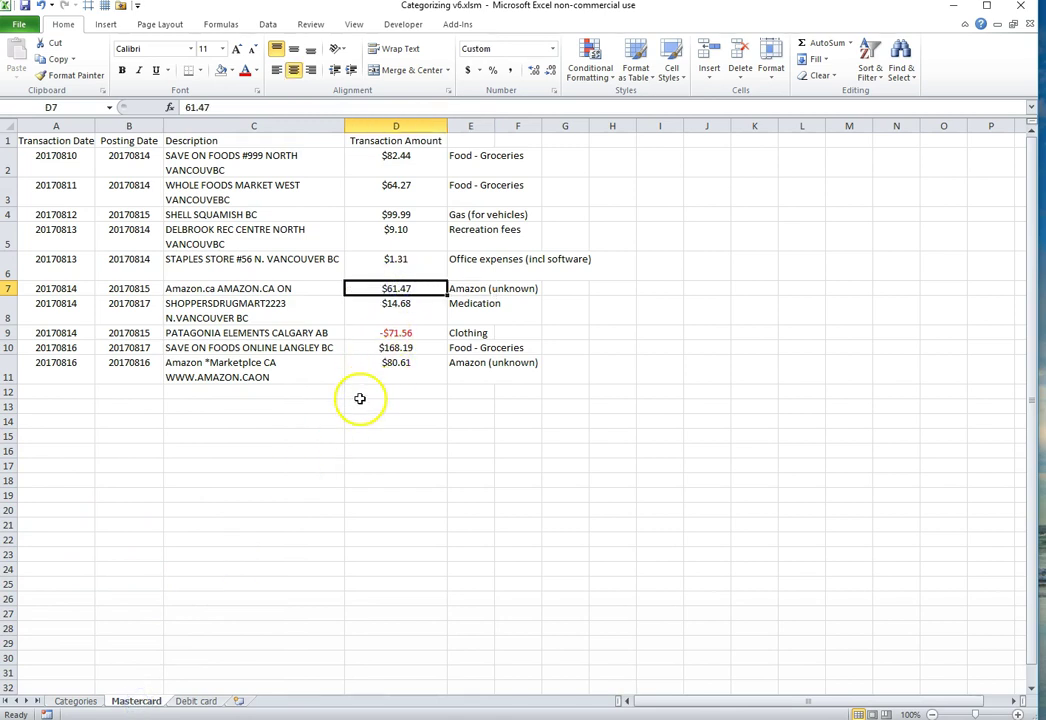
click(396, 369)
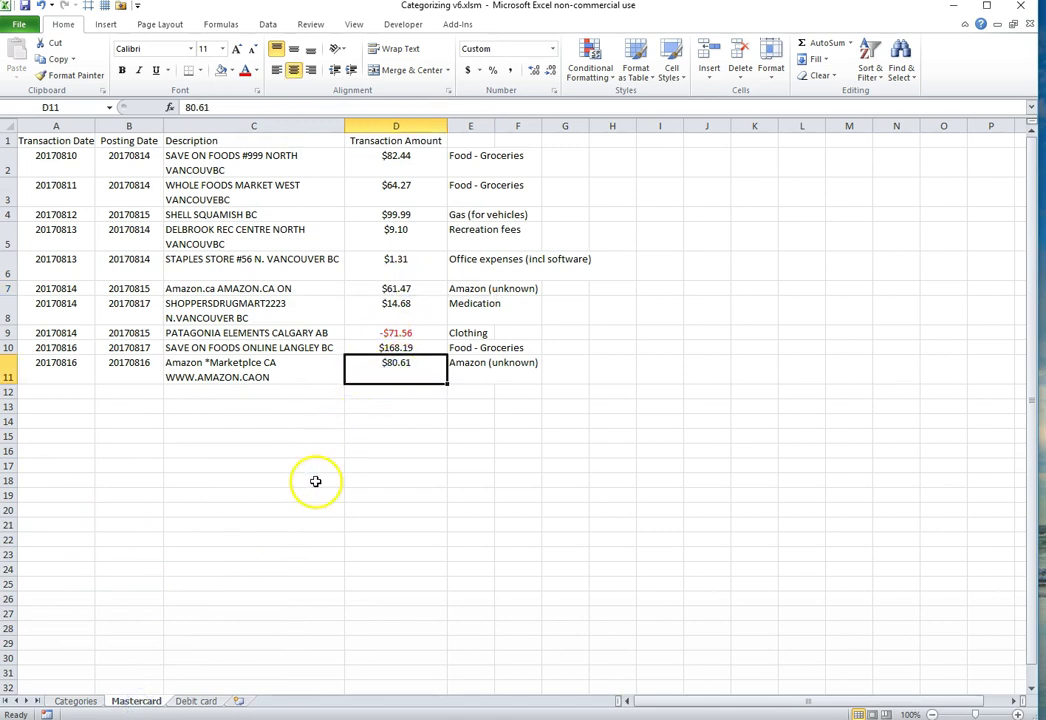
click(75, 701)
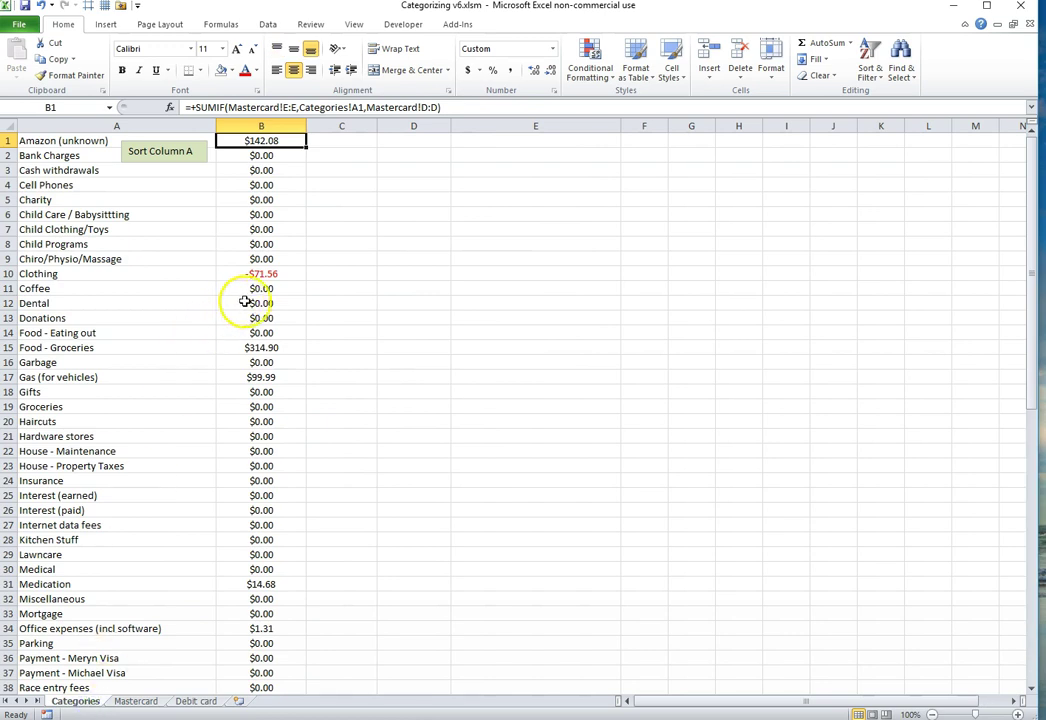
click(136, 702)
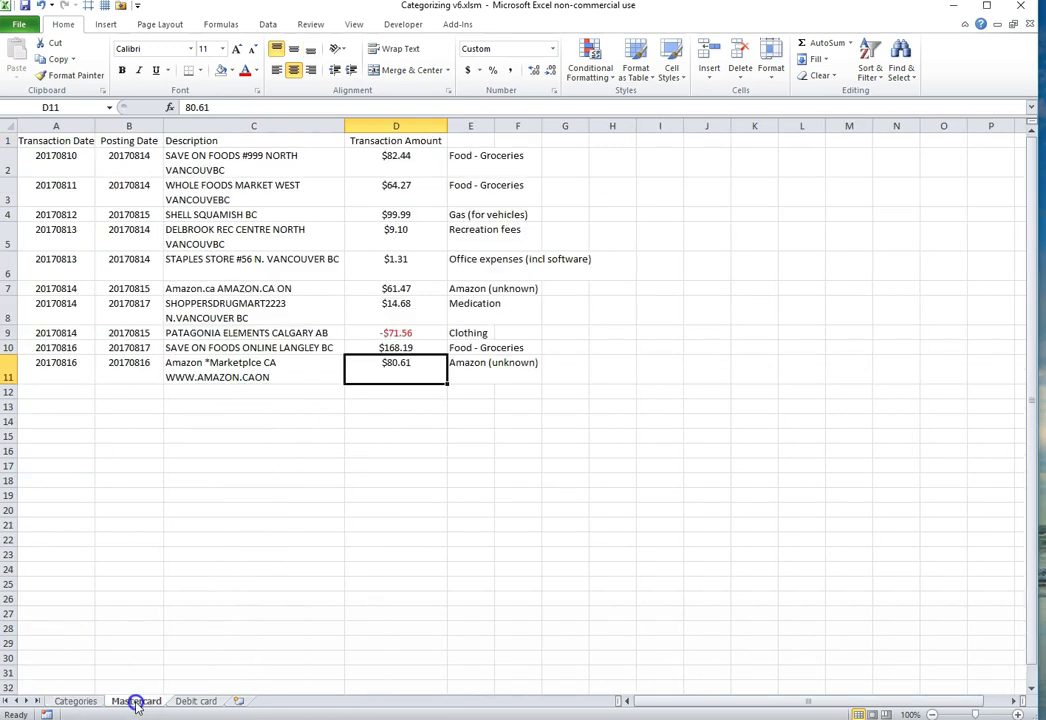
click(80, 701)
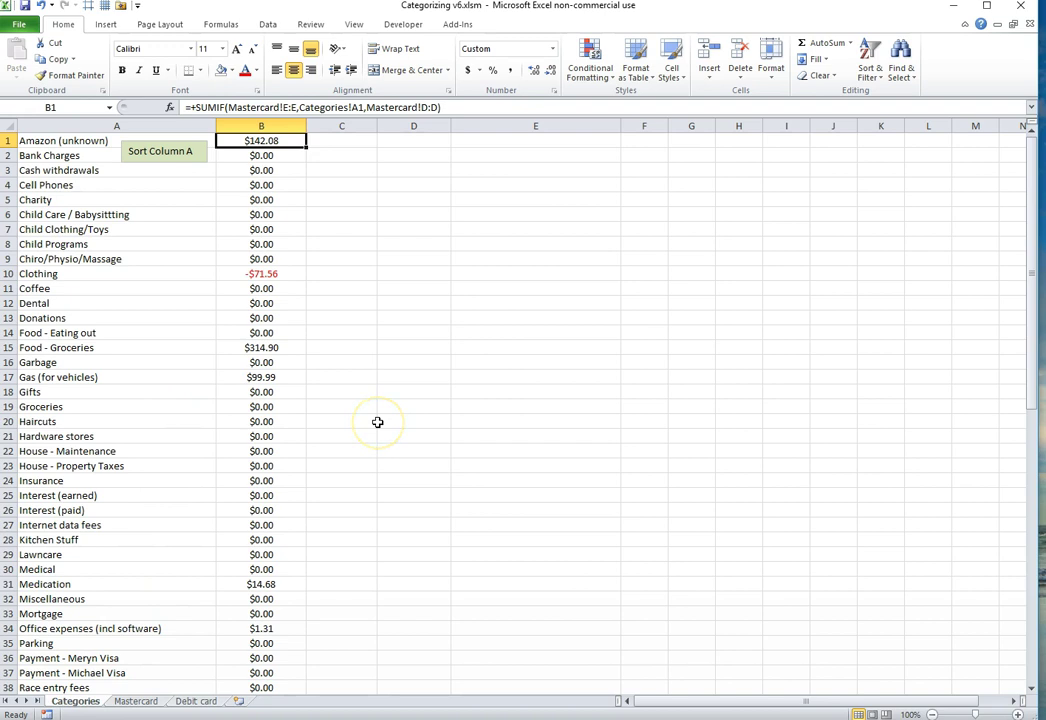
Step: Open the category form from empty cell D7 to examine its labels, and close it without choosing a category
click(434, 230)
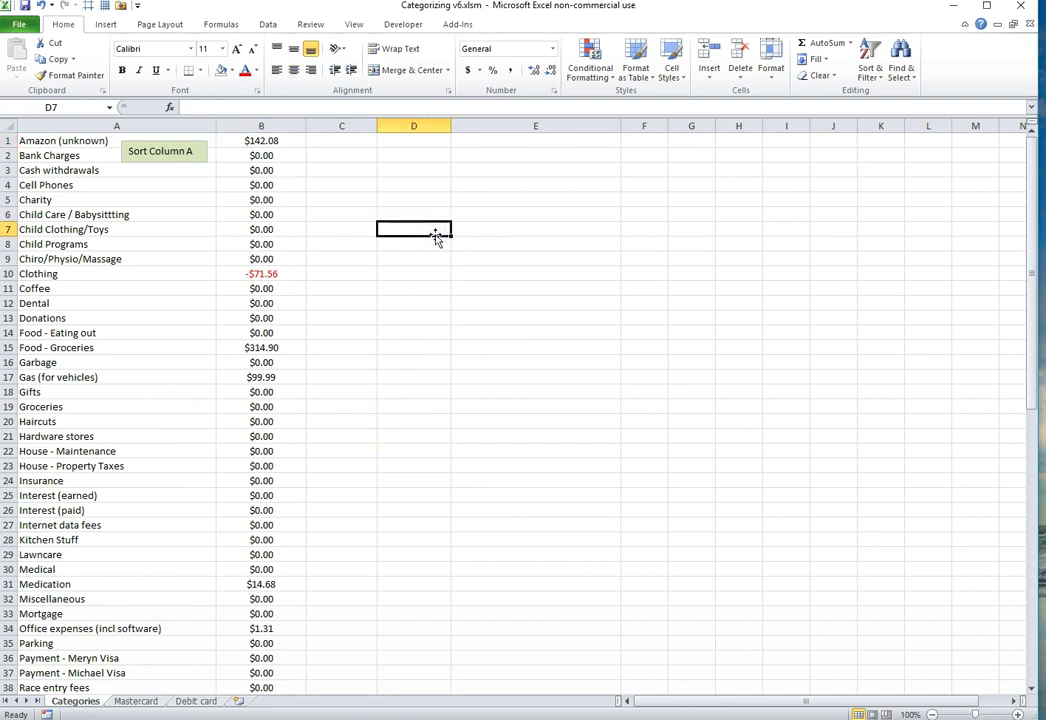
key(ctrl+k)
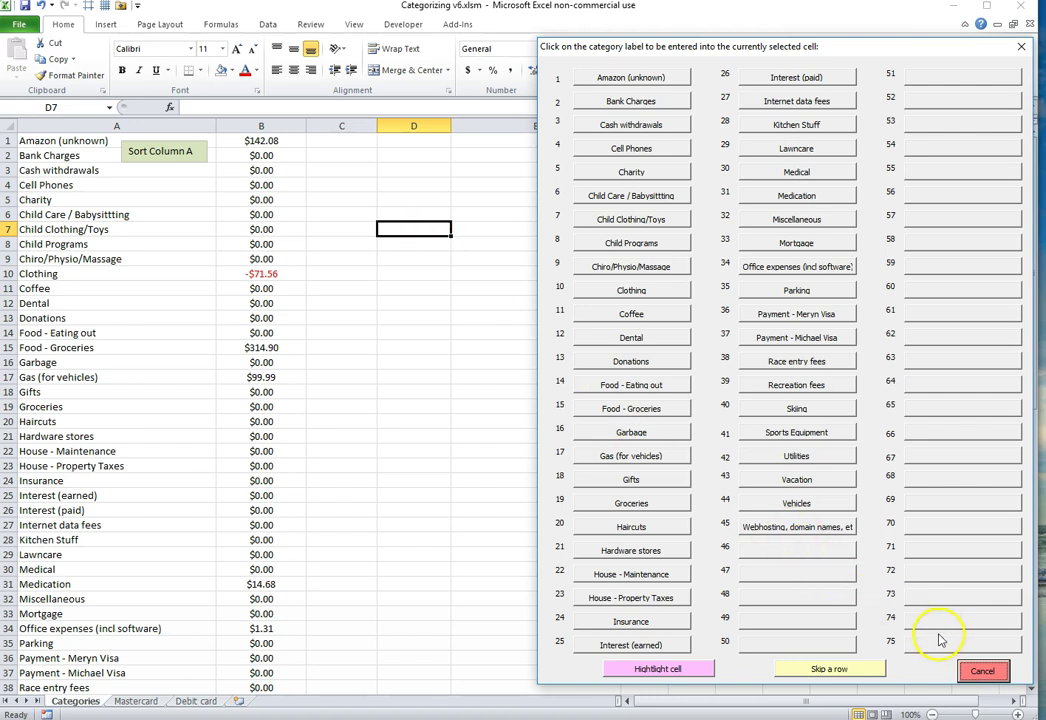
click(982, 670)
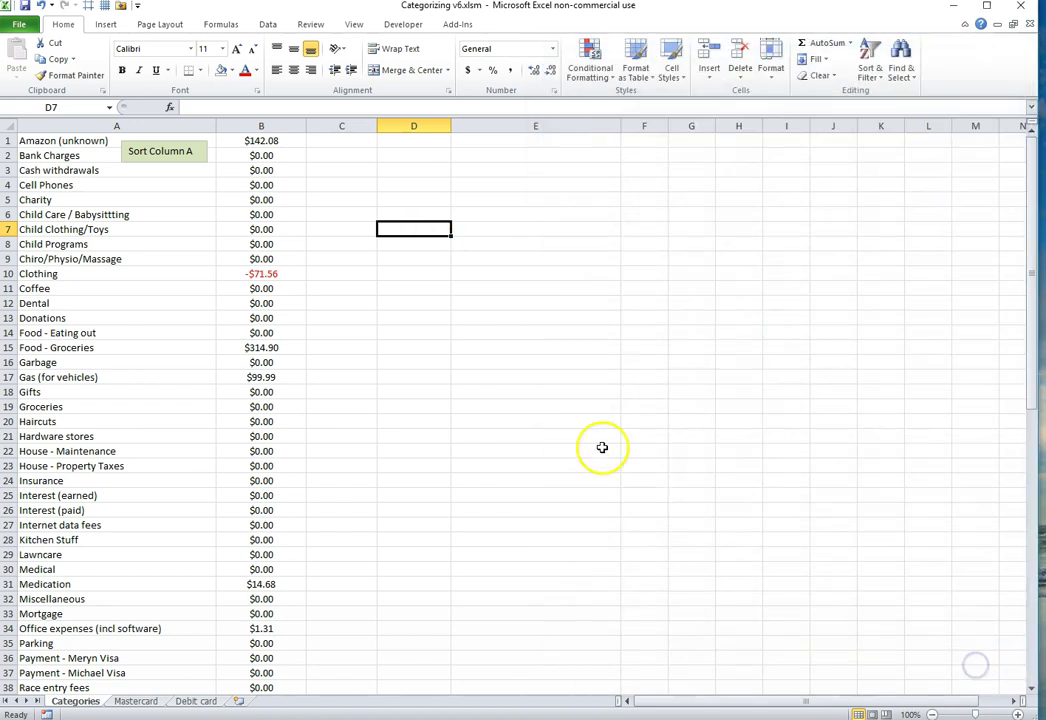
Step: Compare the Categories sheet's names and totals with the categories on the Mastercard sheet, and open the category form over the list
click(268, 140)
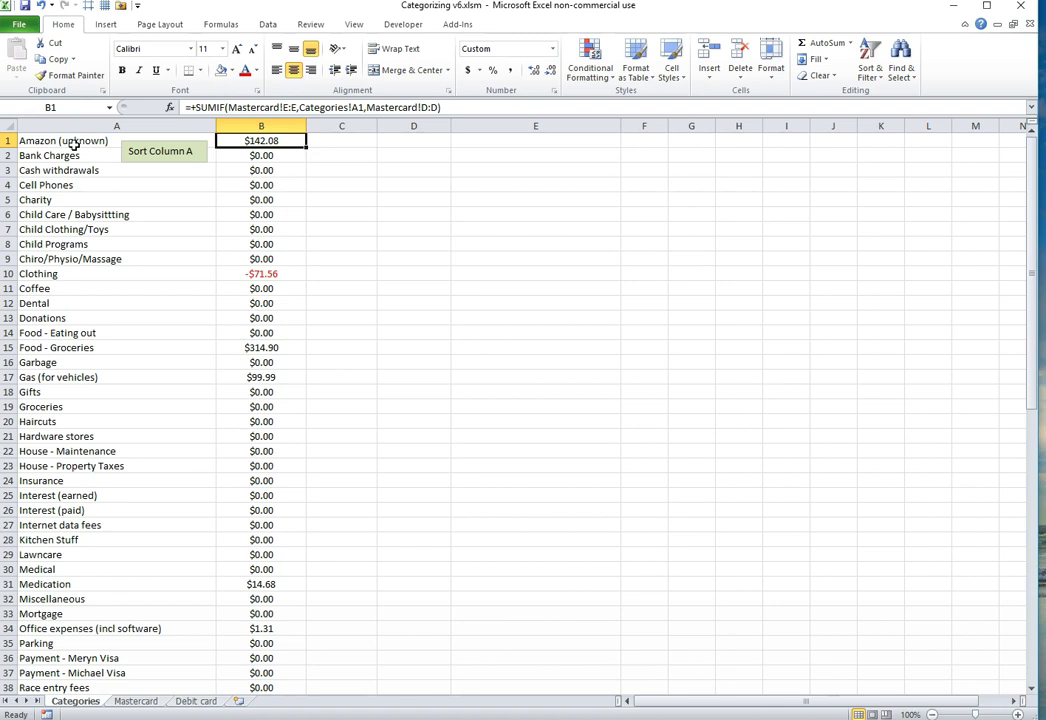
click(46, 349)
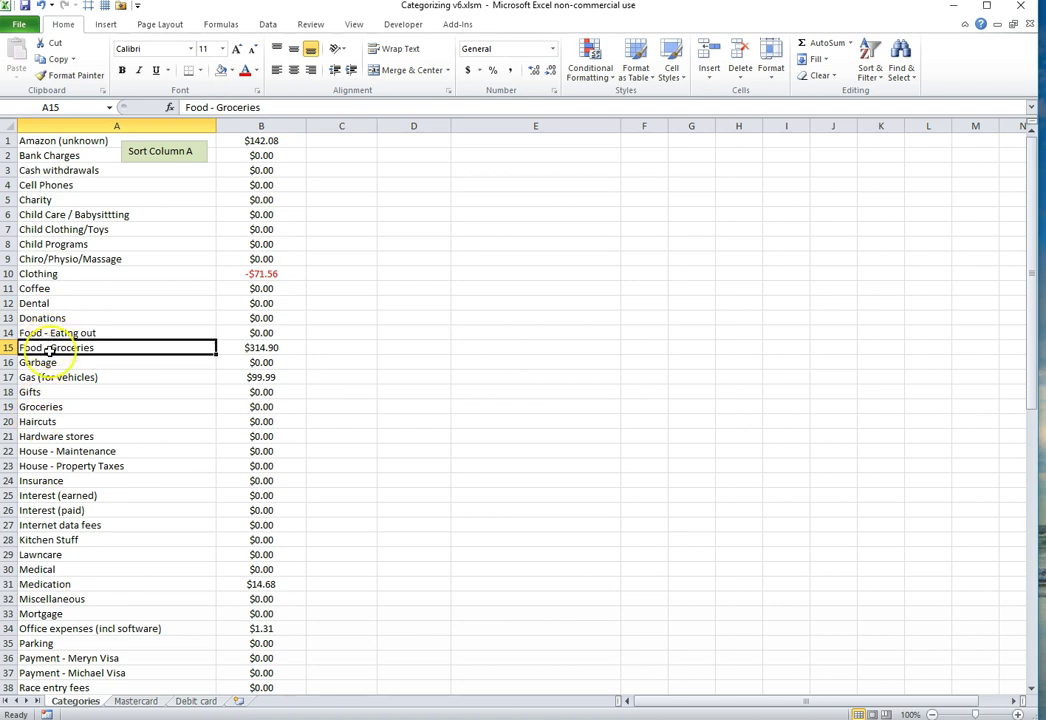
click(136, 701)
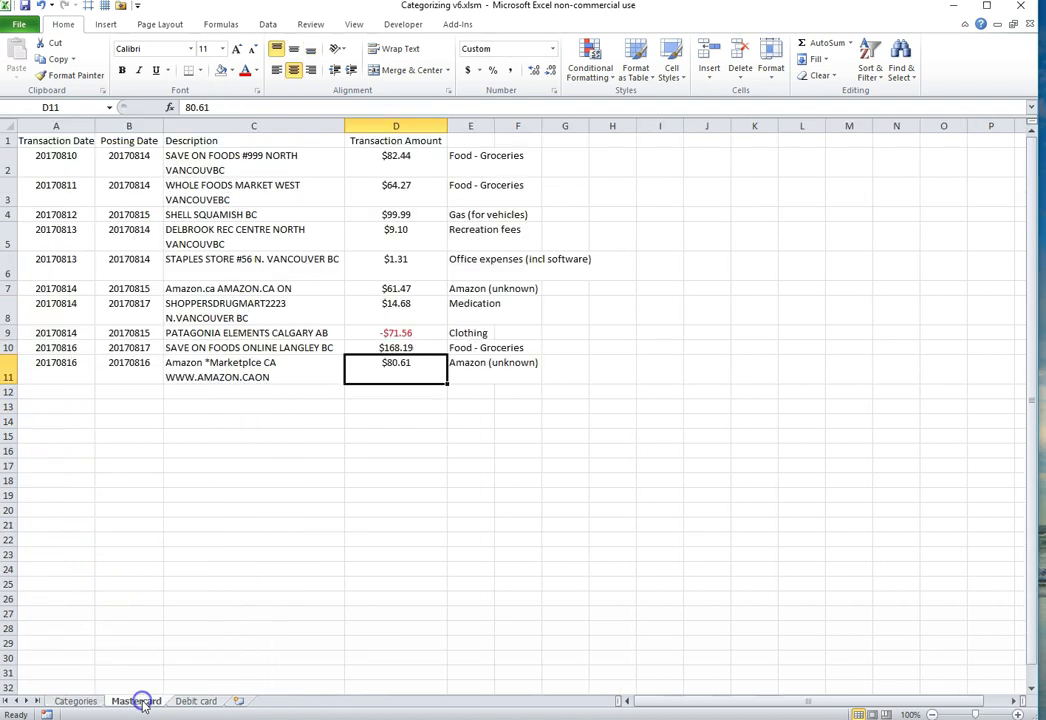
click(484, 238)
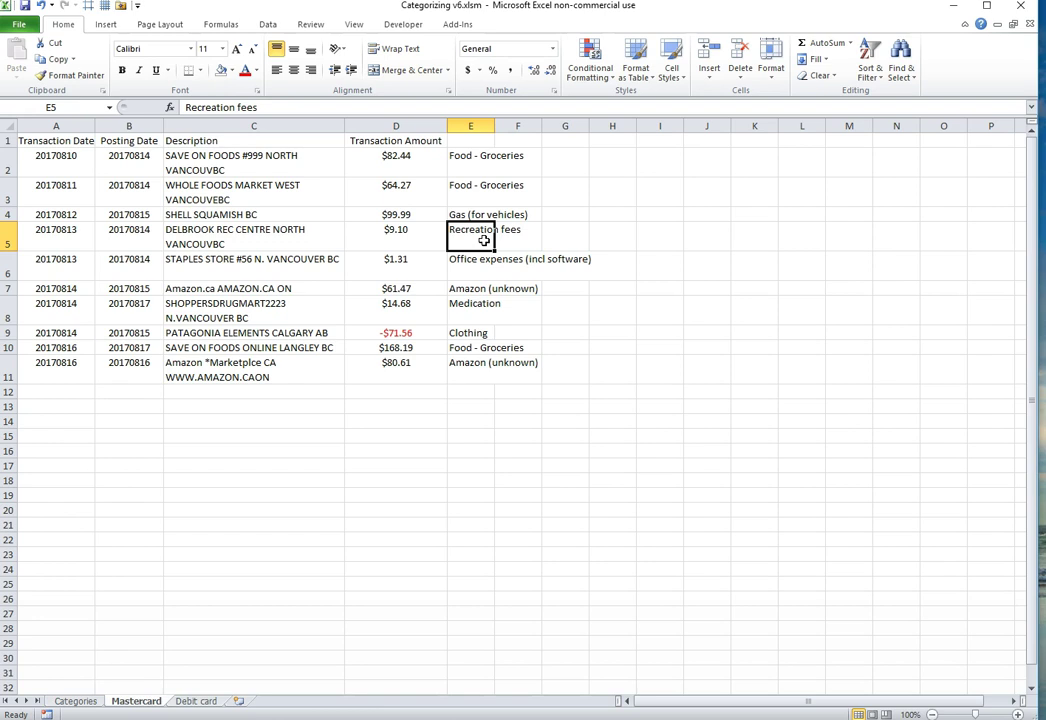
click(75, 701)
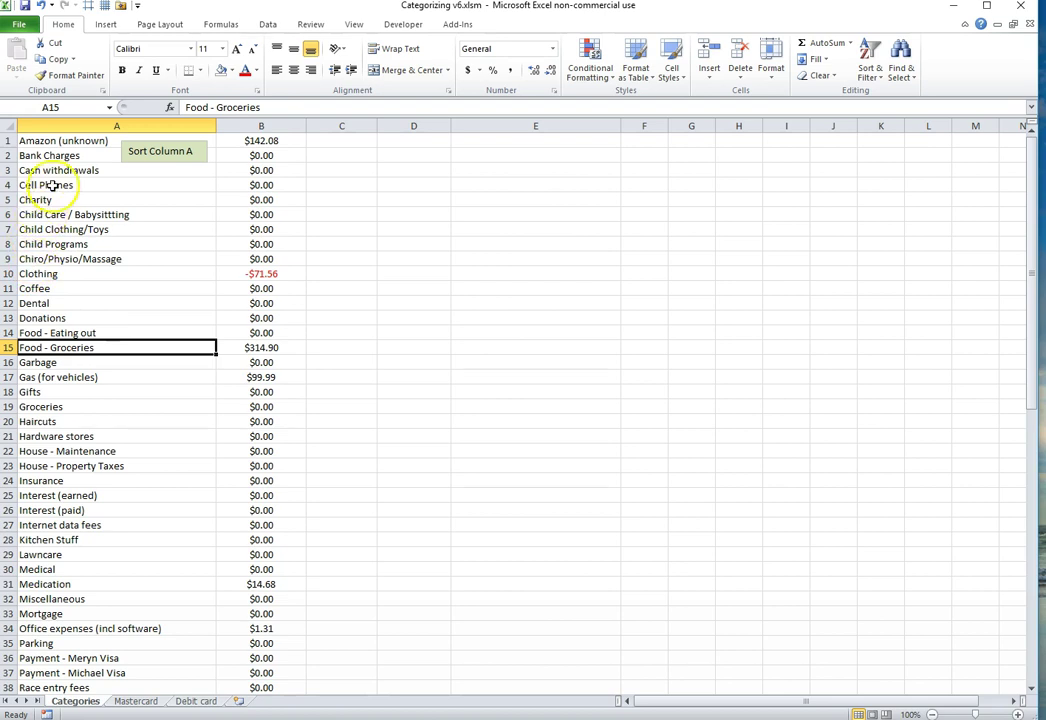
key(ctrl+k)
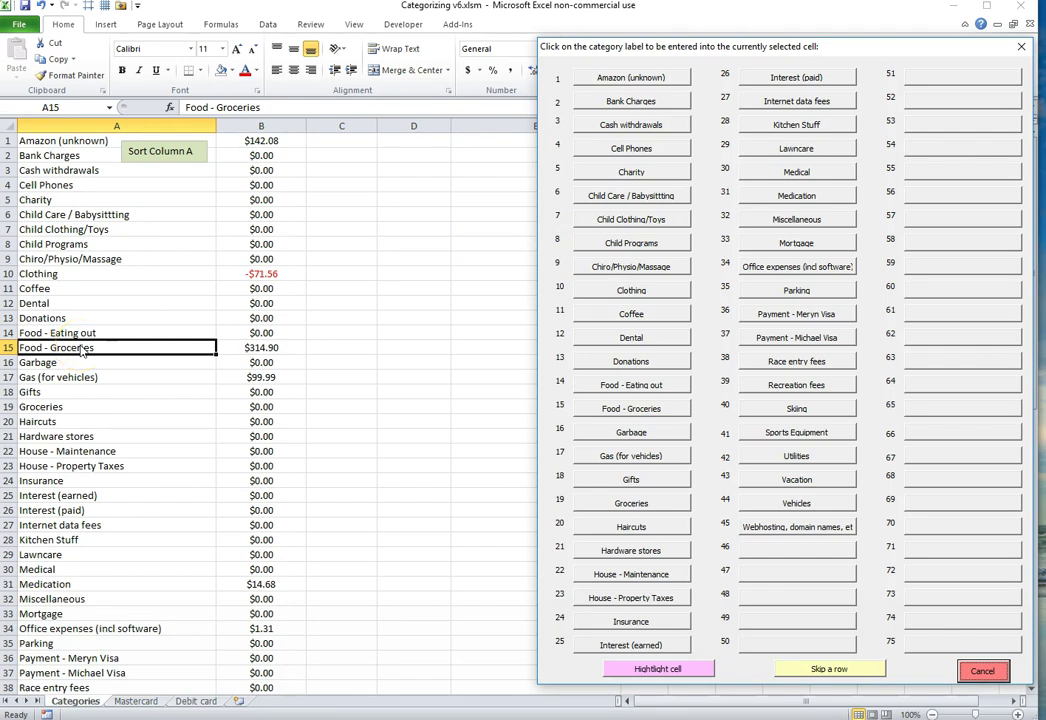
Step: Compare the Mastercard sheet's categories with the full Categories list, and view the category form's labels beside that list without choosing one
click(975, 669)
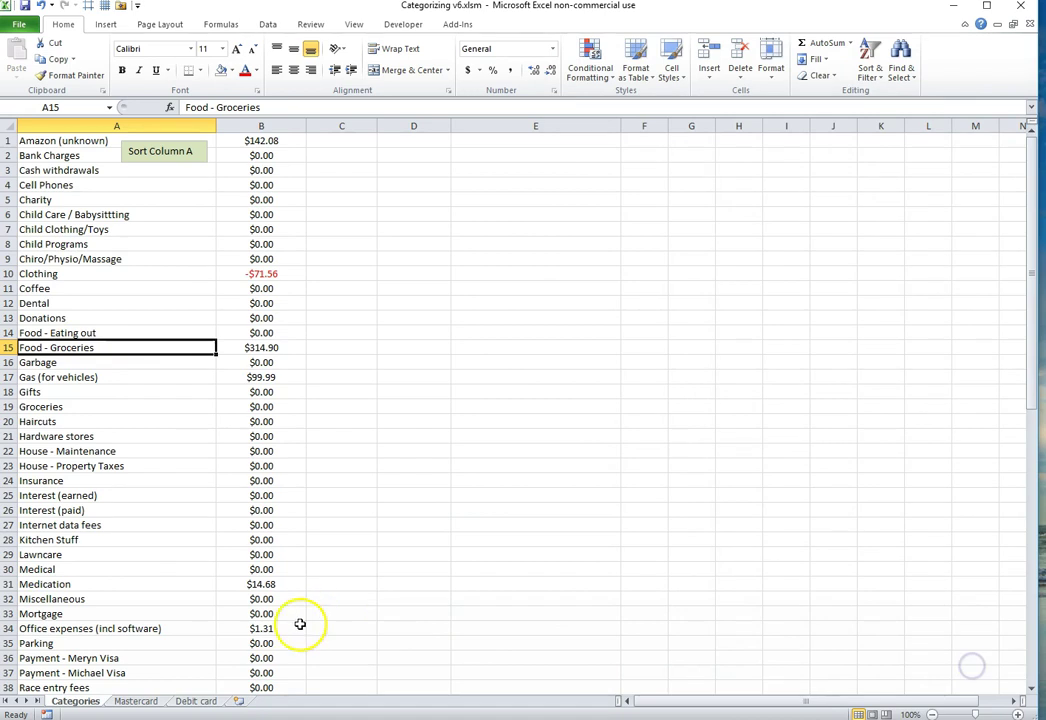
click(136, 701)
click(475, 237)
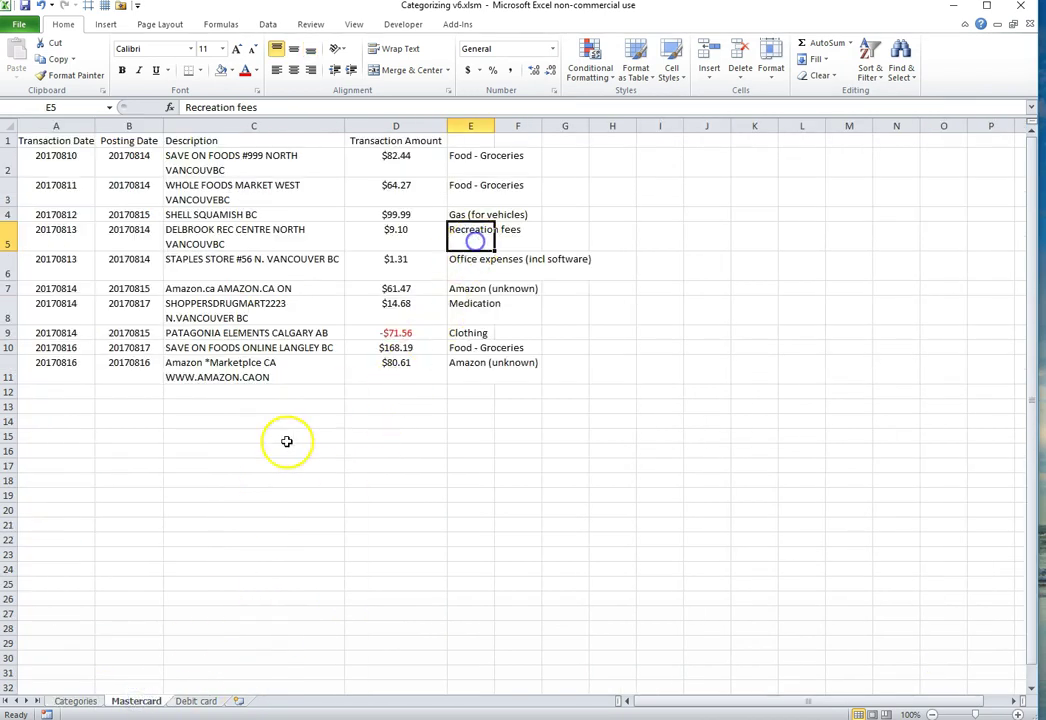
click(75, 701)
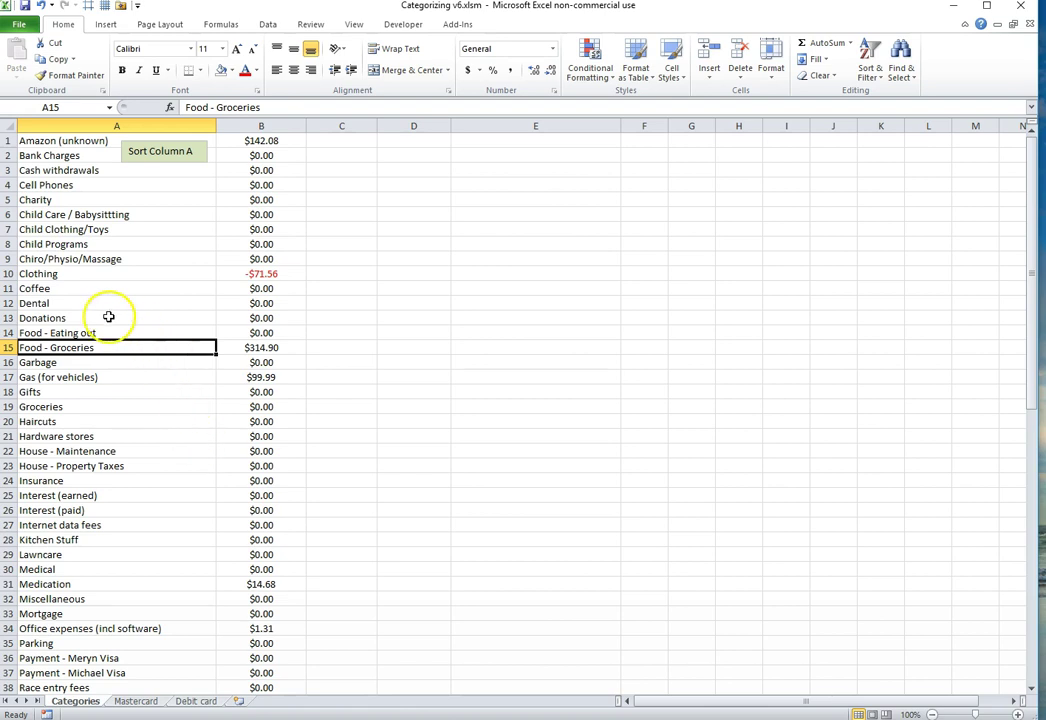
scroll(108, 316, down, 6)
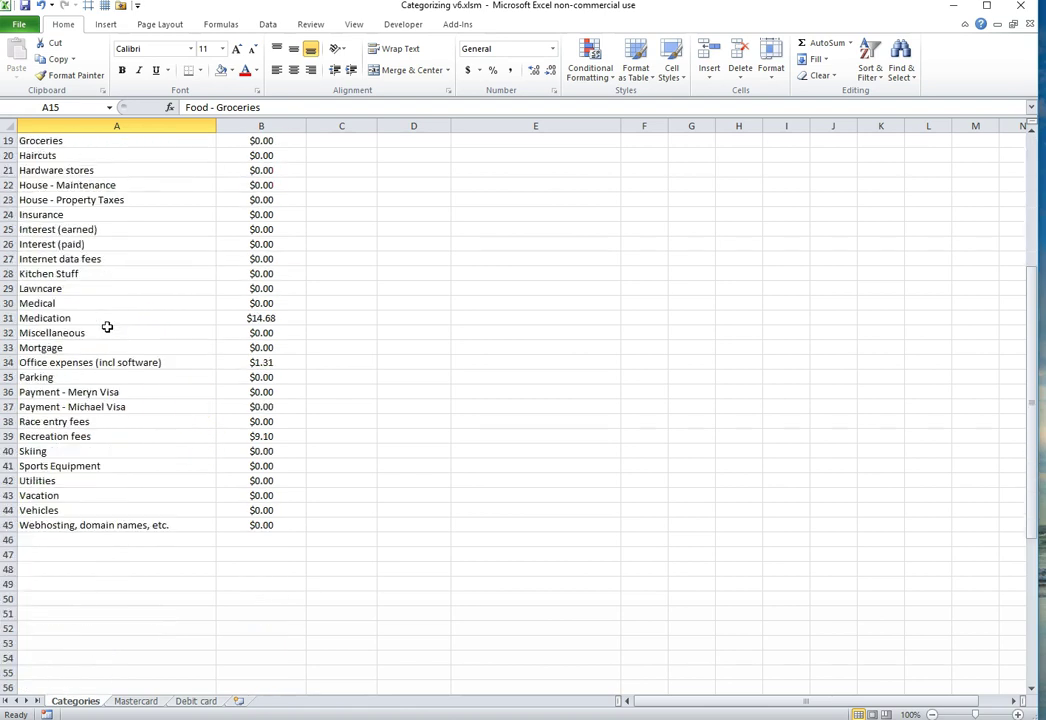
scroll(80, 474, up, 6)
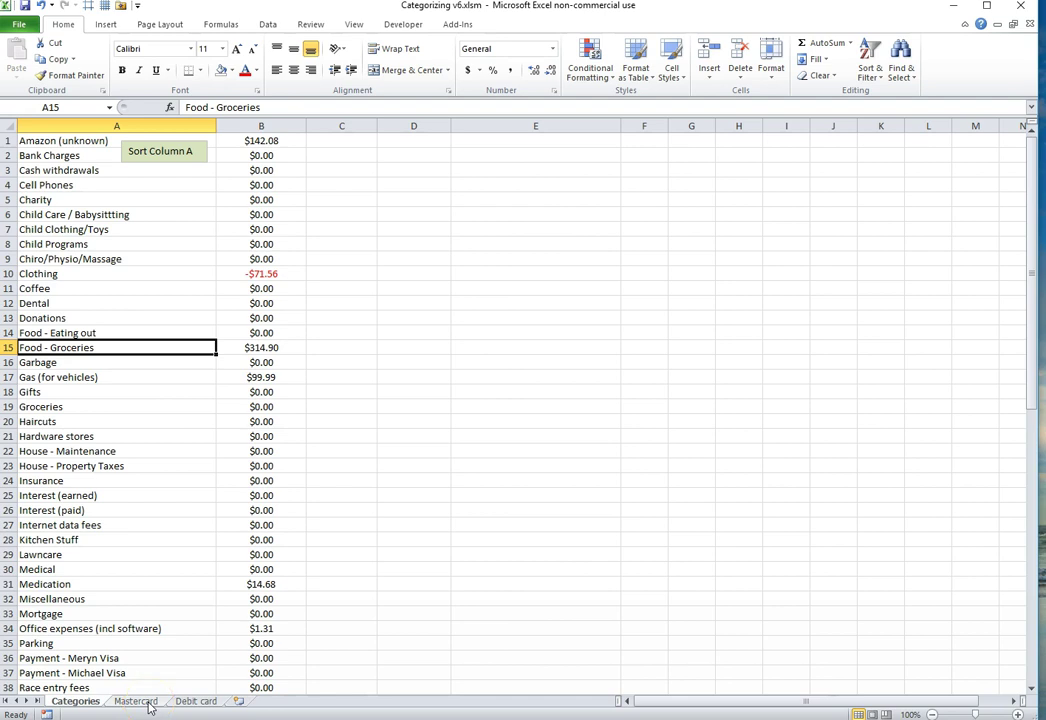
key(ctrl+k)
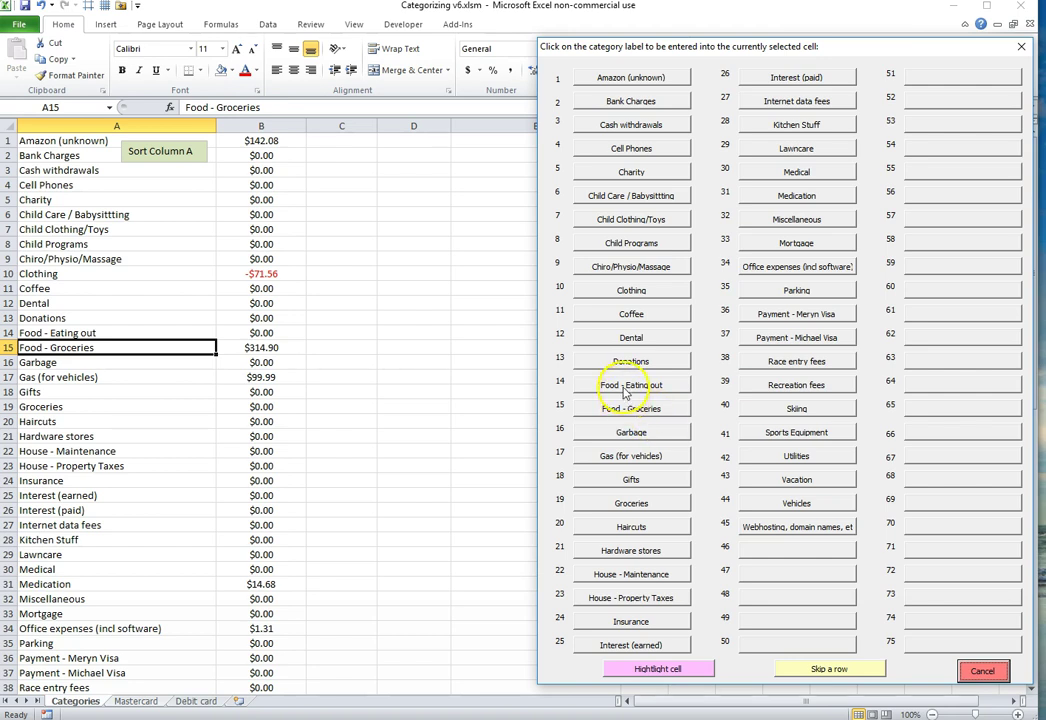
click(975, 670)
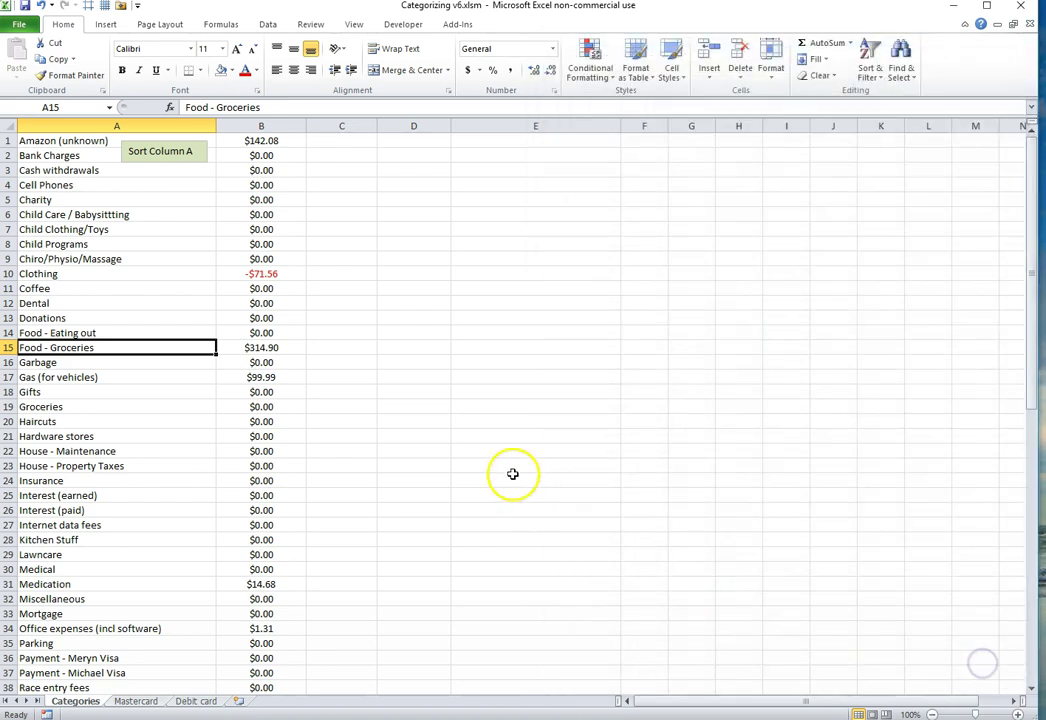
Step: From empty cell E97 down on the Categories sheet, enter Gifts, Groceries, Food - Eating out, a Visa payment category and Gas (for vehicles) with the category form
click(491, 392)
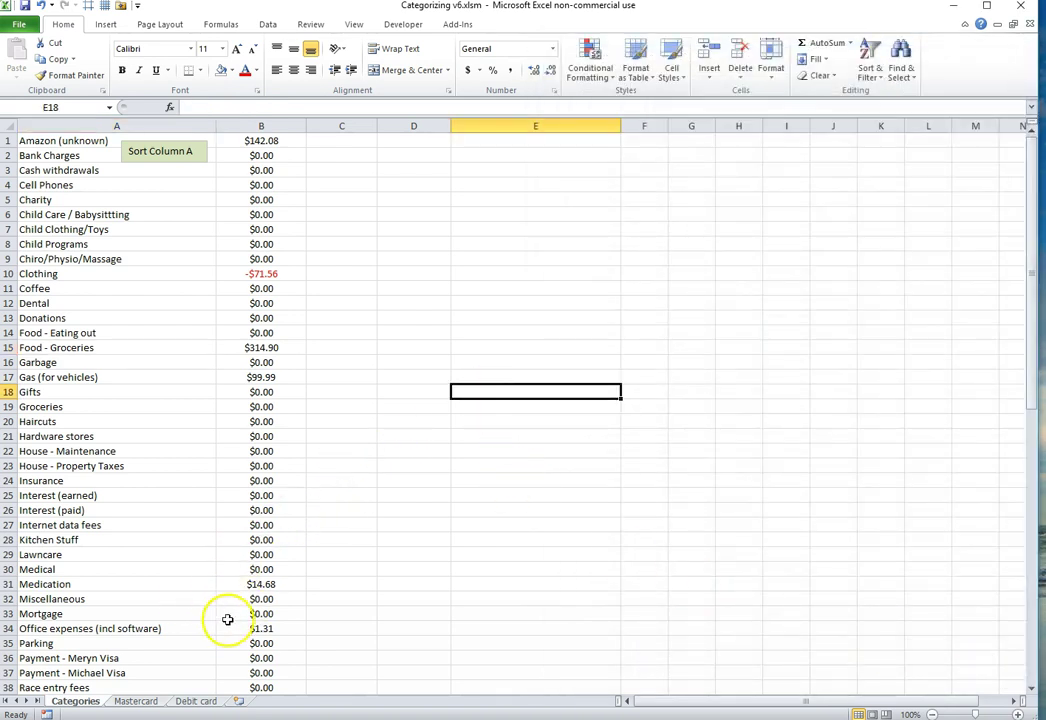
scroll(553, 623, down, 20)
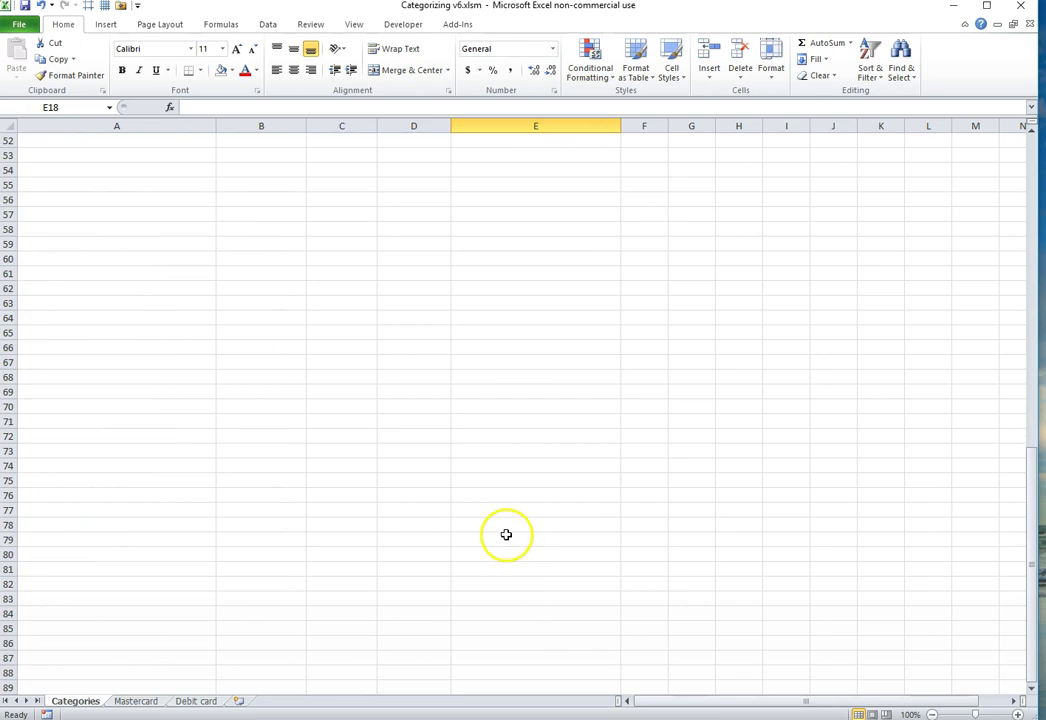
click(503, 497)
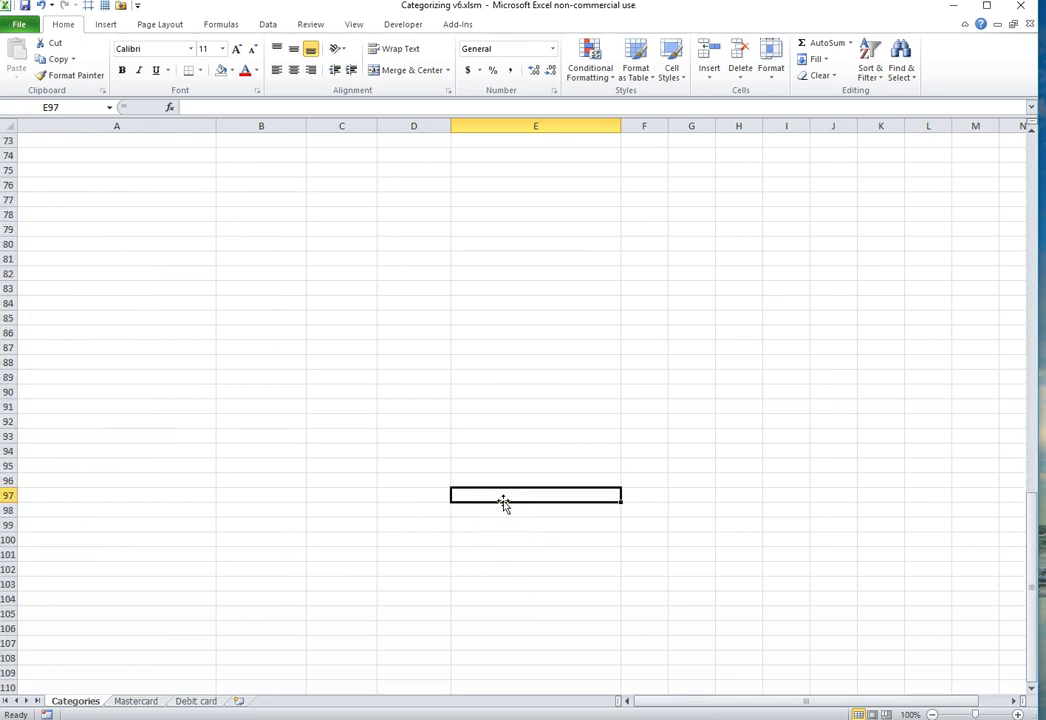
key(ctrl+k)
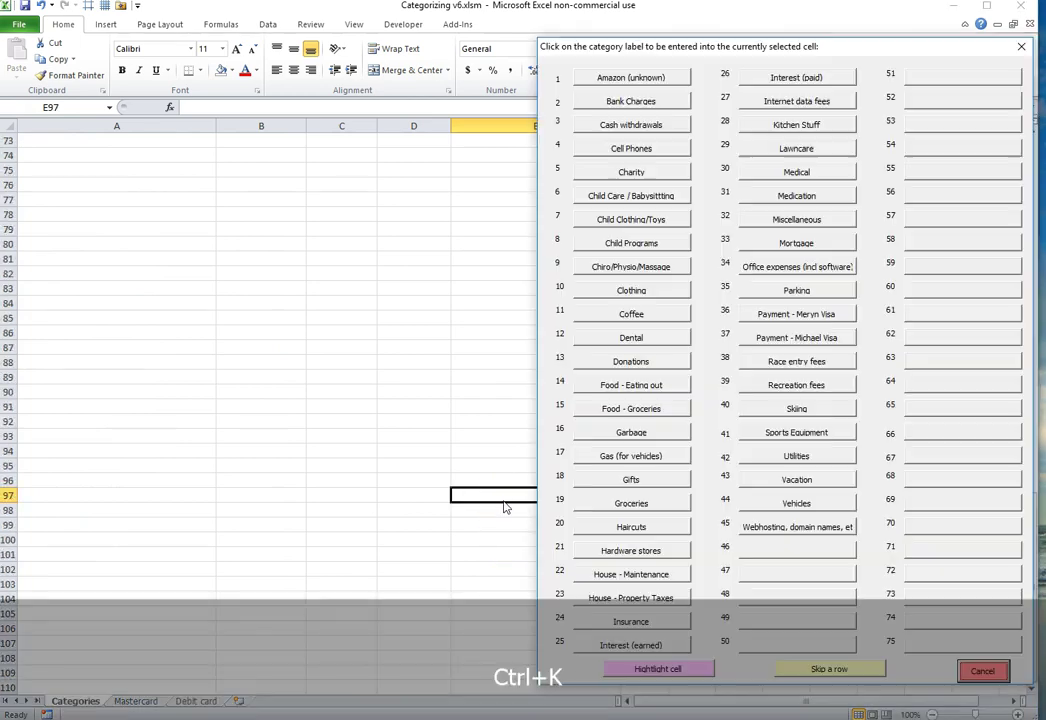
click(631, 480)
click(632, 503)
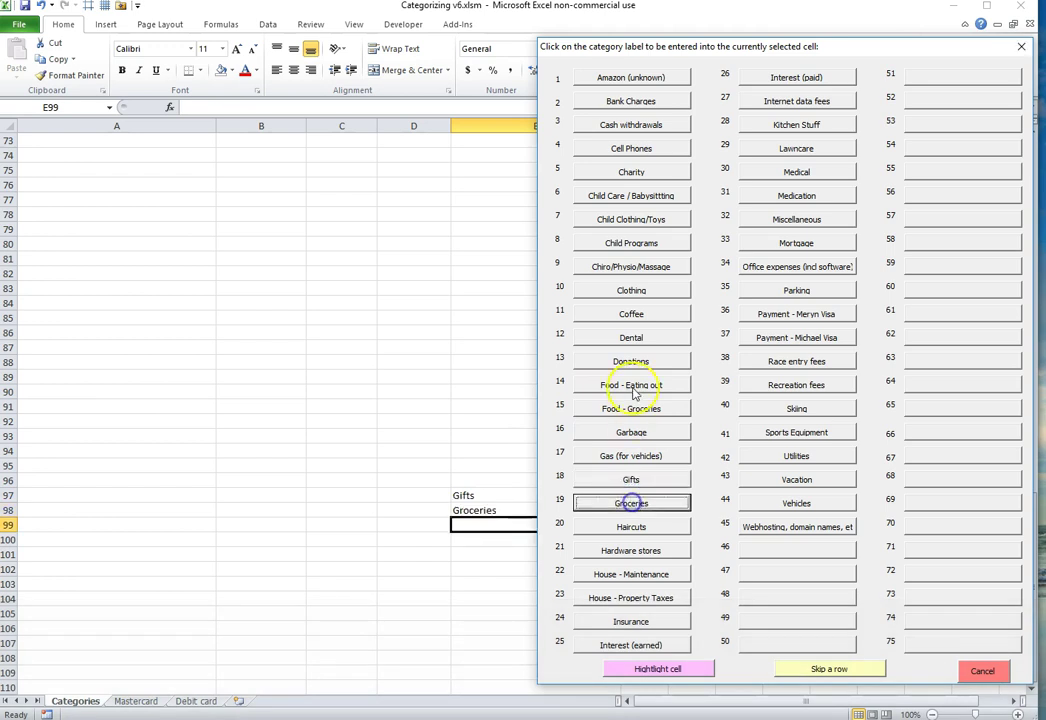
click(631, 385)
click(760, 338)
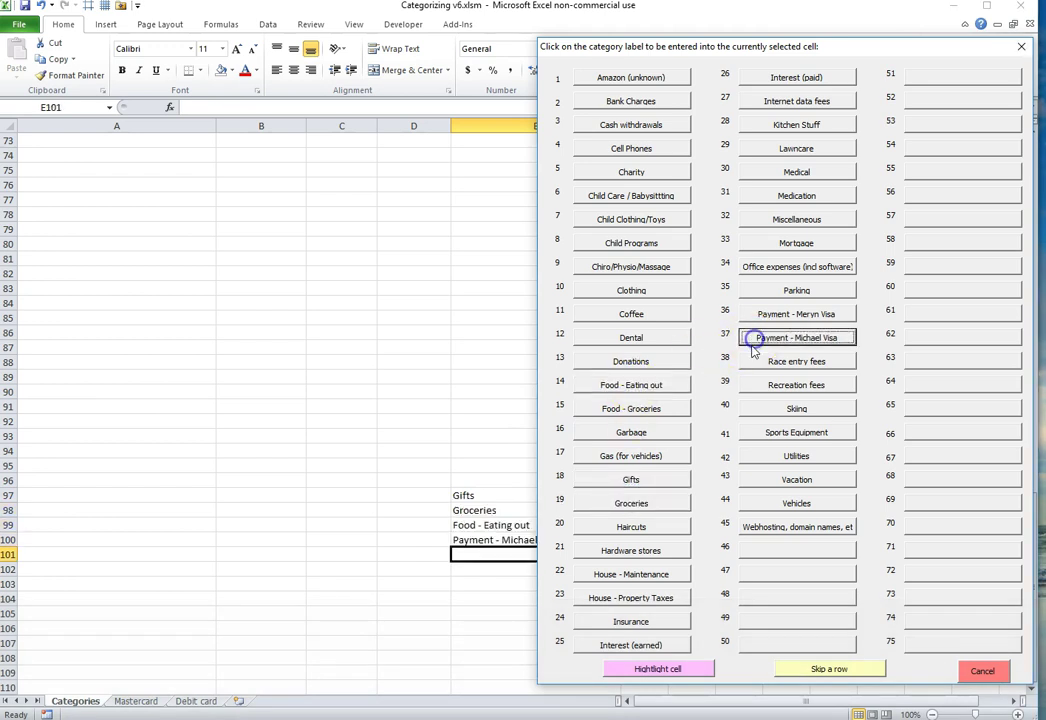
click(640, 457)
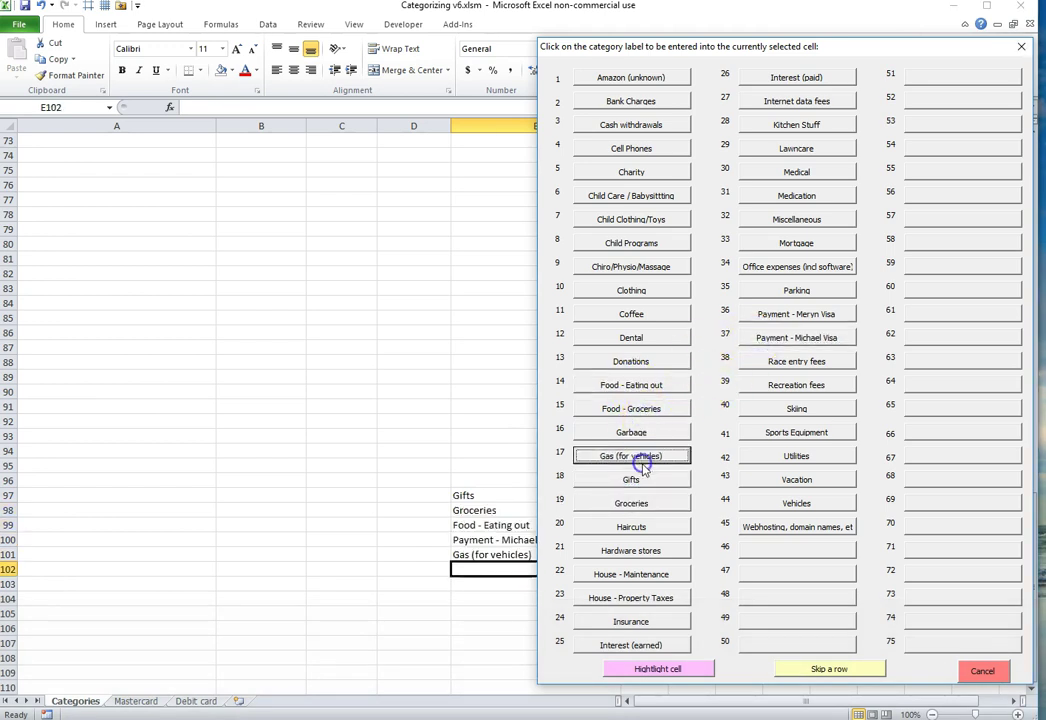
click(985, 671)
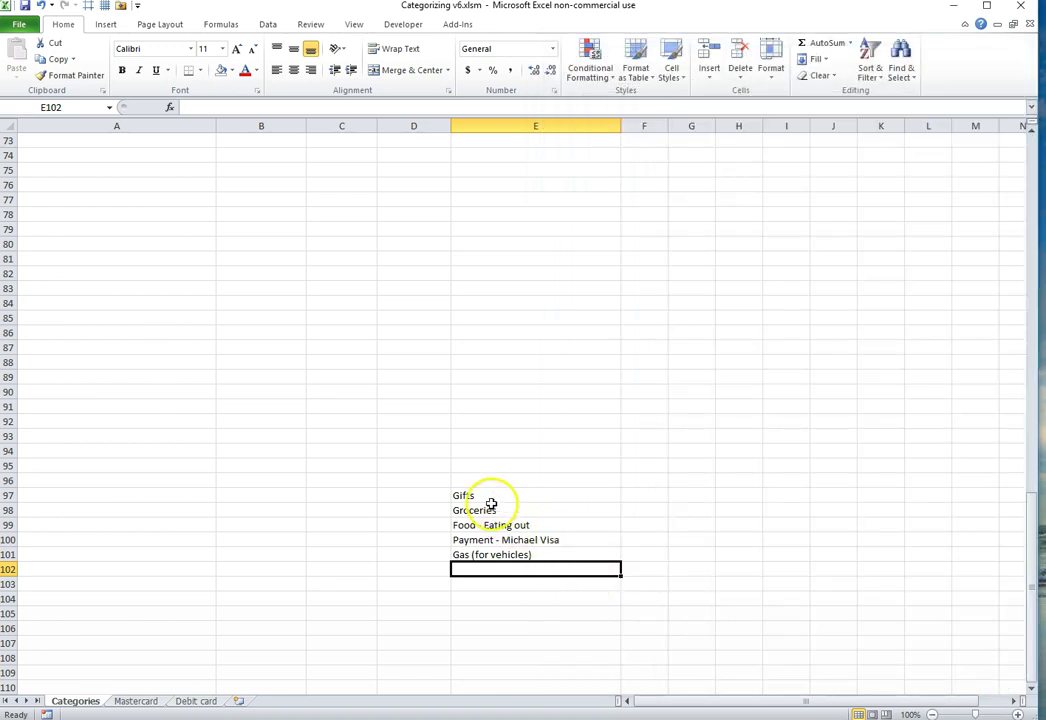
Step: Clear the trial category entries from E97:E102 and return to the start of the category list
drag(490, 498, 494, 576)
key(Delete)
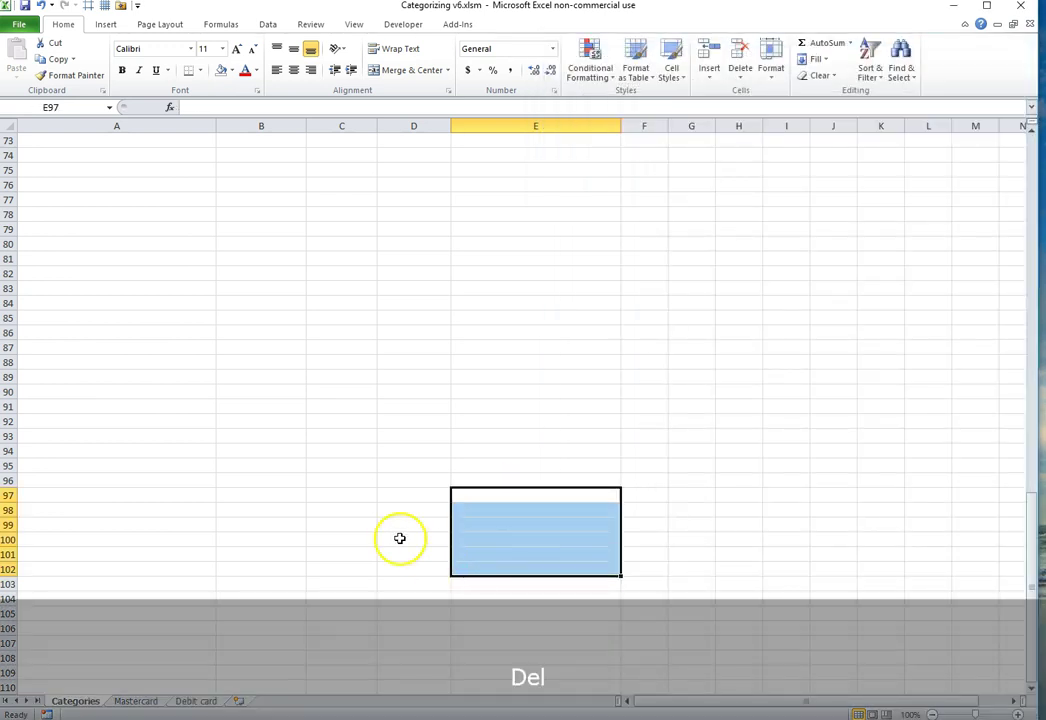
click(334, 504)
scroll(334, 504, up, 16)
scroll(334, 504, up, 8)
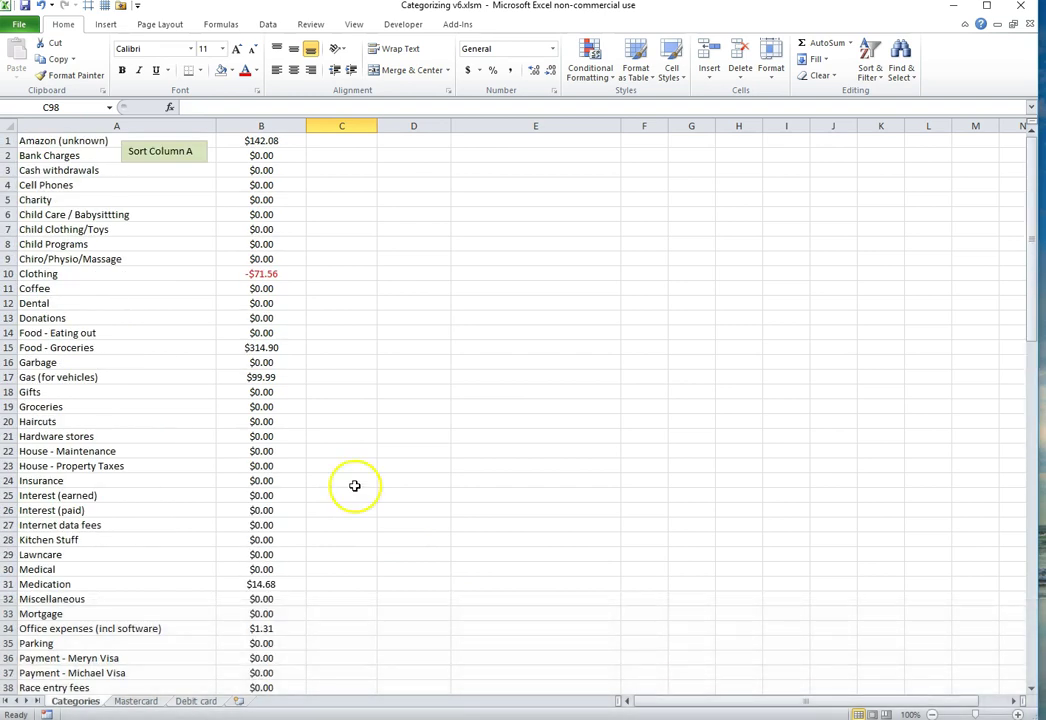
Step: Compare the Debit card sheet's separate Withdrawal and Deposit columns with the single Transaction Amount column and categories on the Mastercard sheet
click(188, 701)
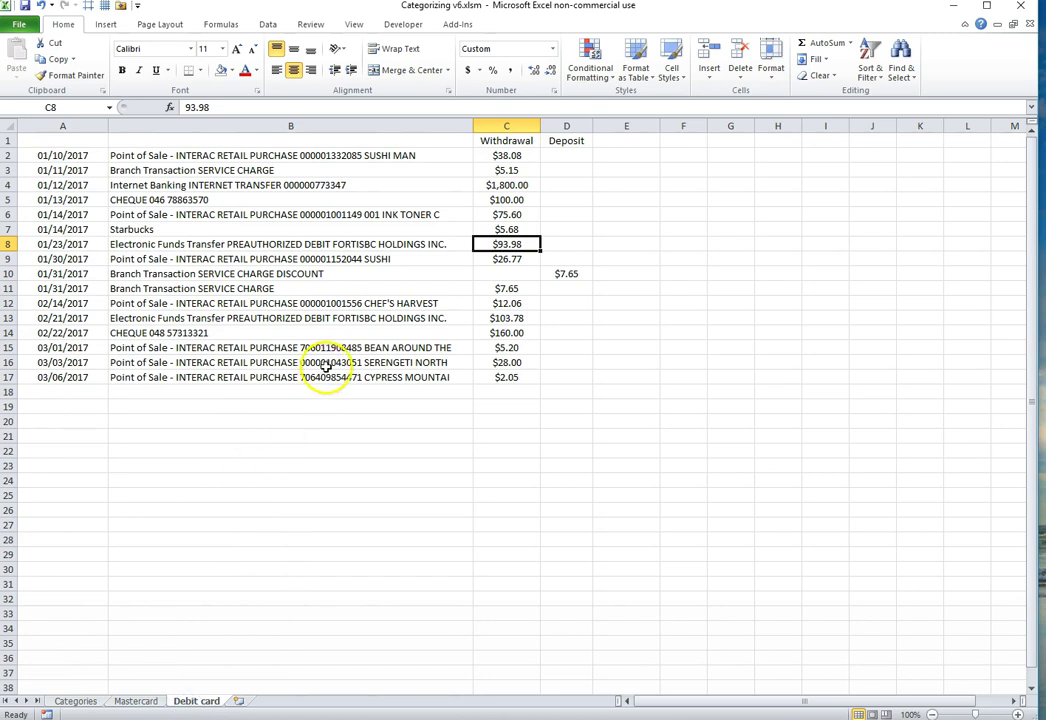
click(136, 700)
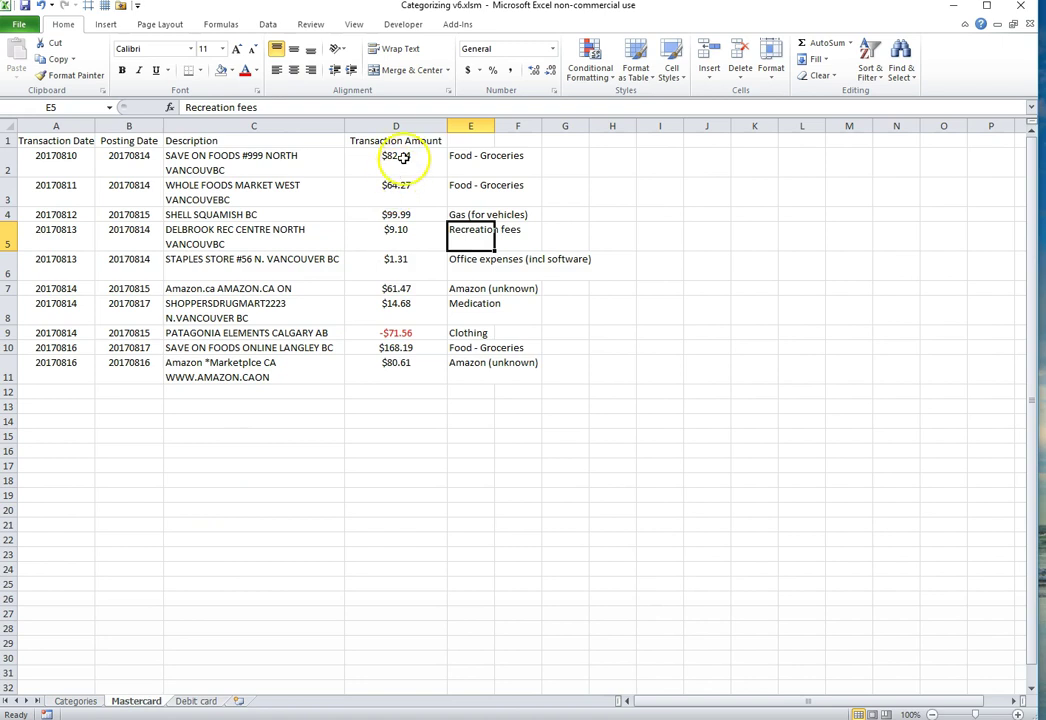
drag(392, 157, 396, 309)
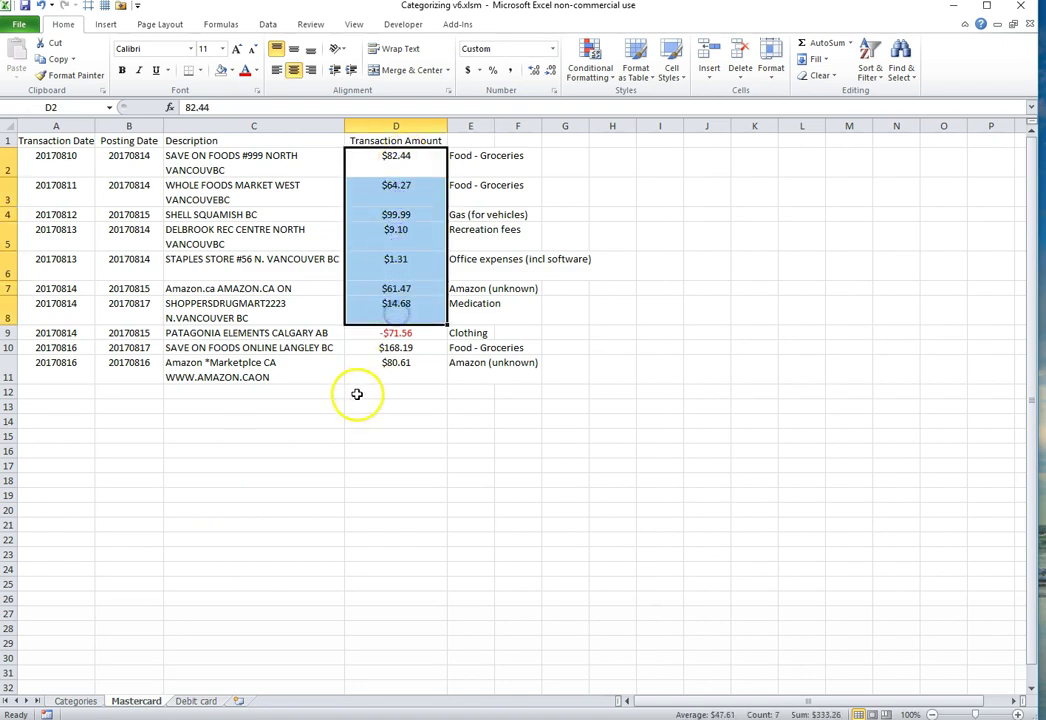
click(395, 334)
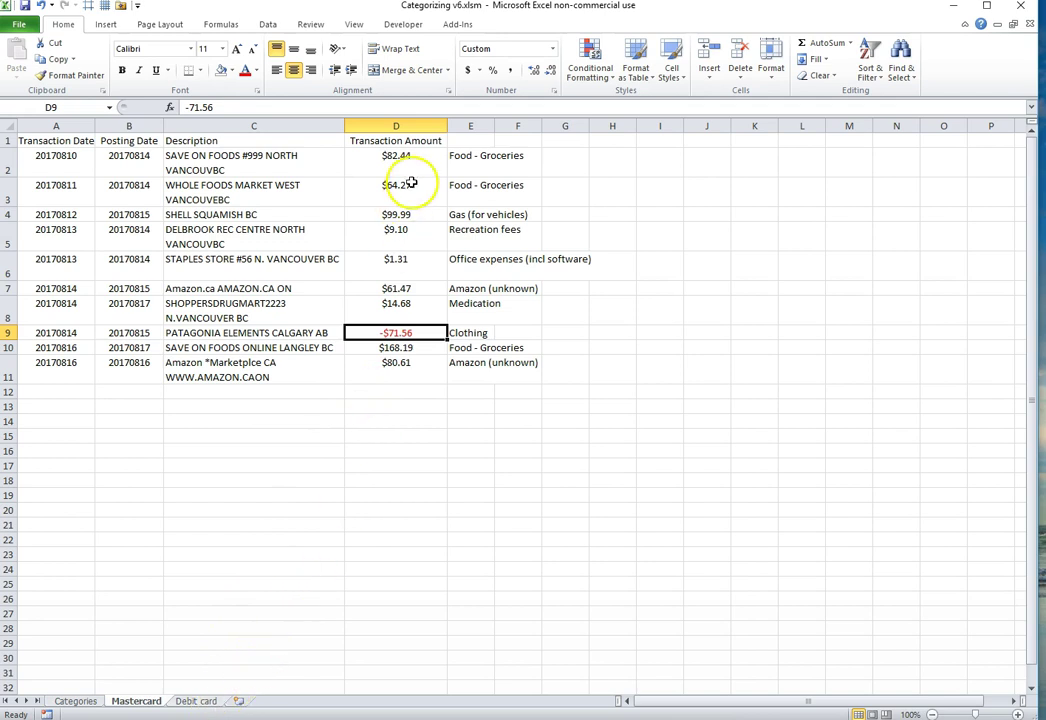
drag(472, 156, 463, 361)
drag(398, 158, 393, 350)
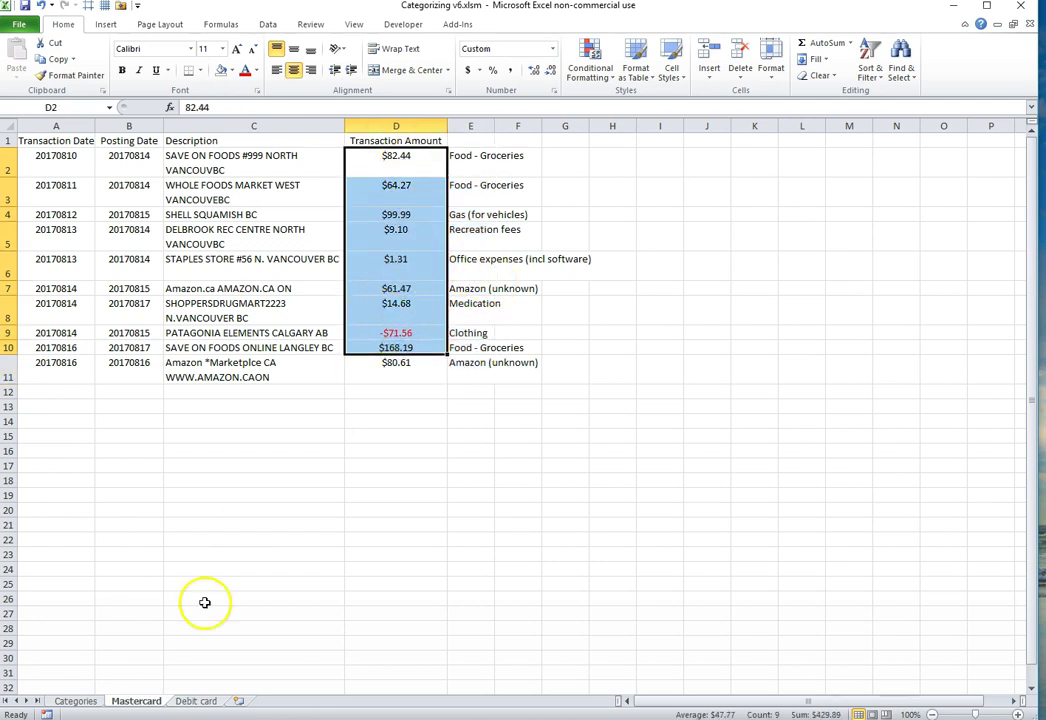
Step: On the Debit card sheet, enter +IF(D2="",C2,-D2) in E2 to combine withdrawals and negated deposits in one column
click(191, 702)
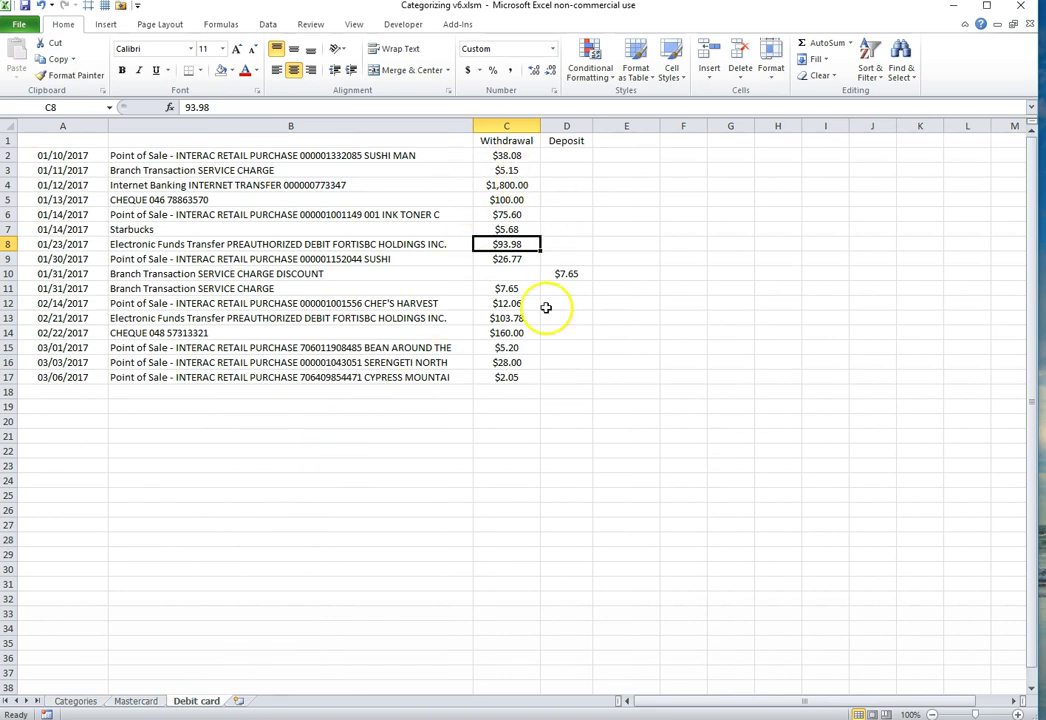
click(615, 156)
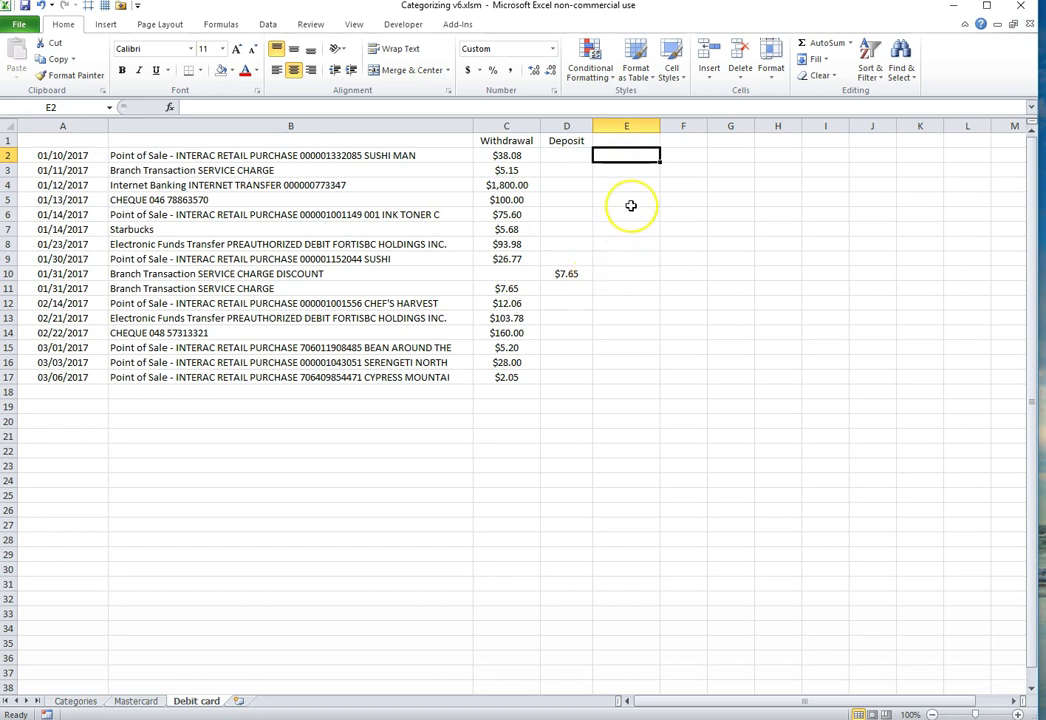
text(+)
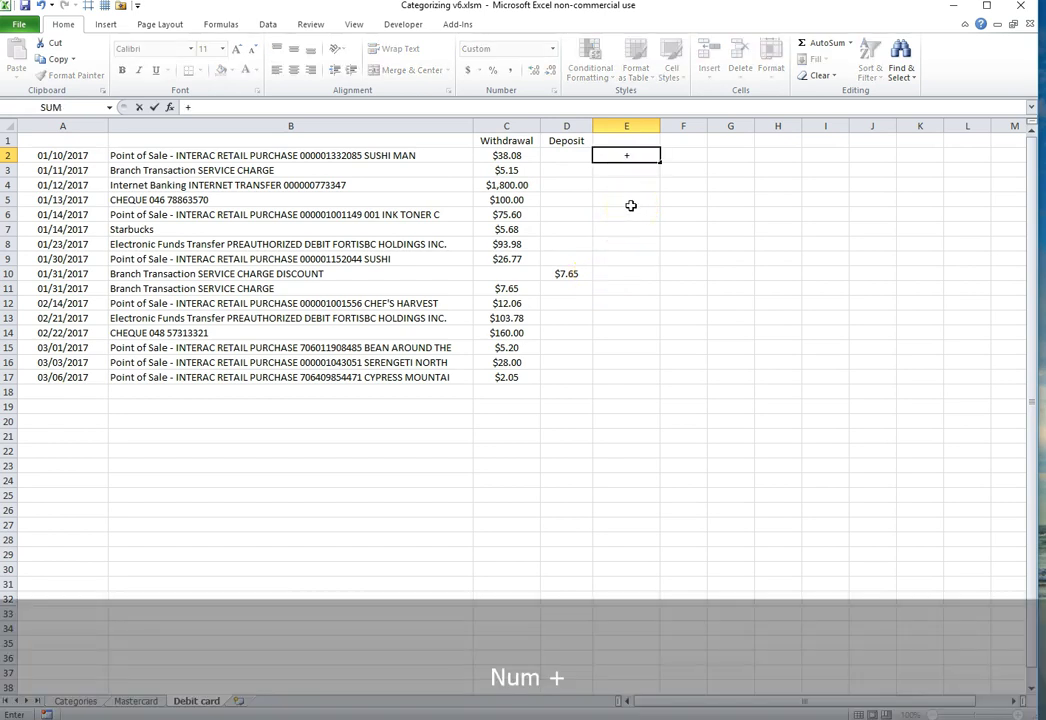
text(if()
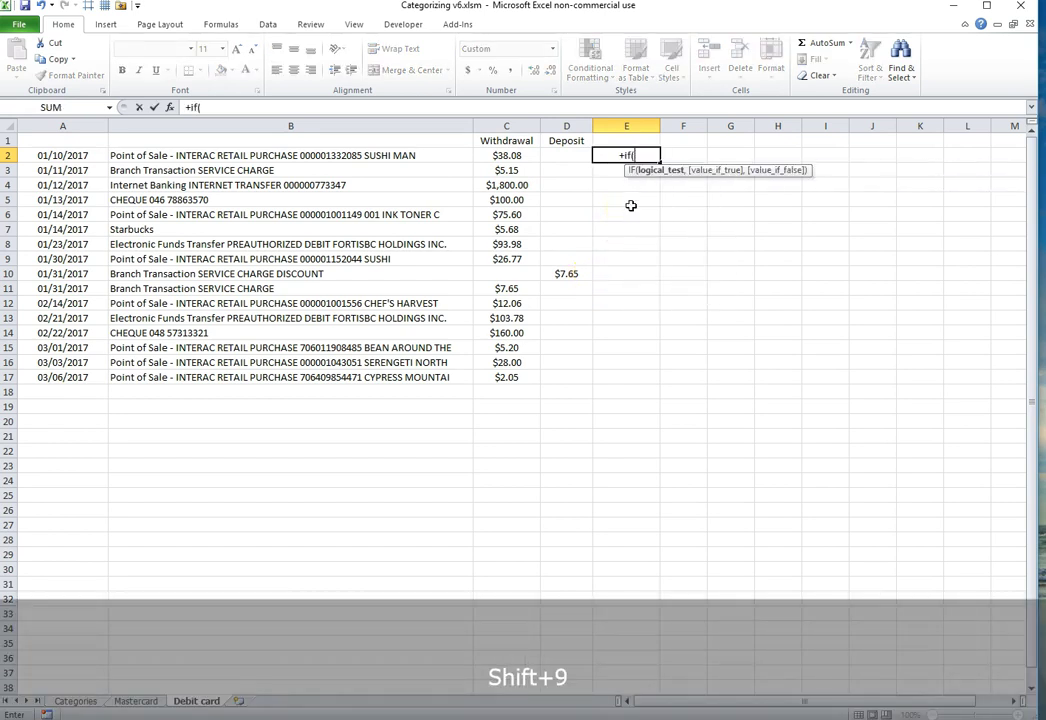
click(567, 156)
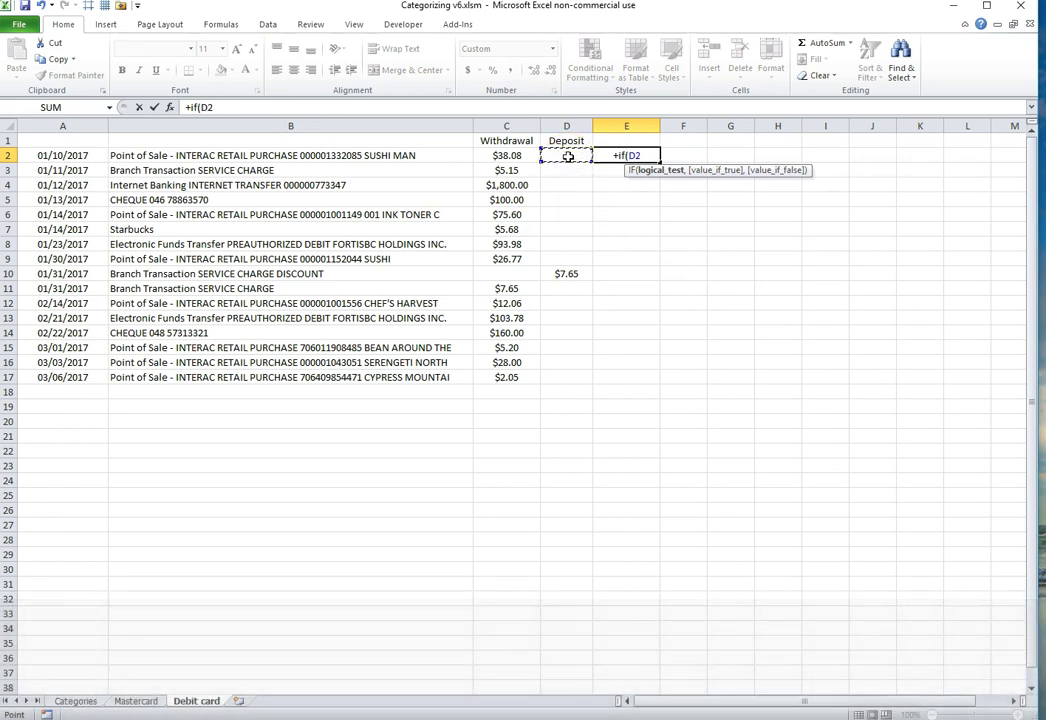
text(=)
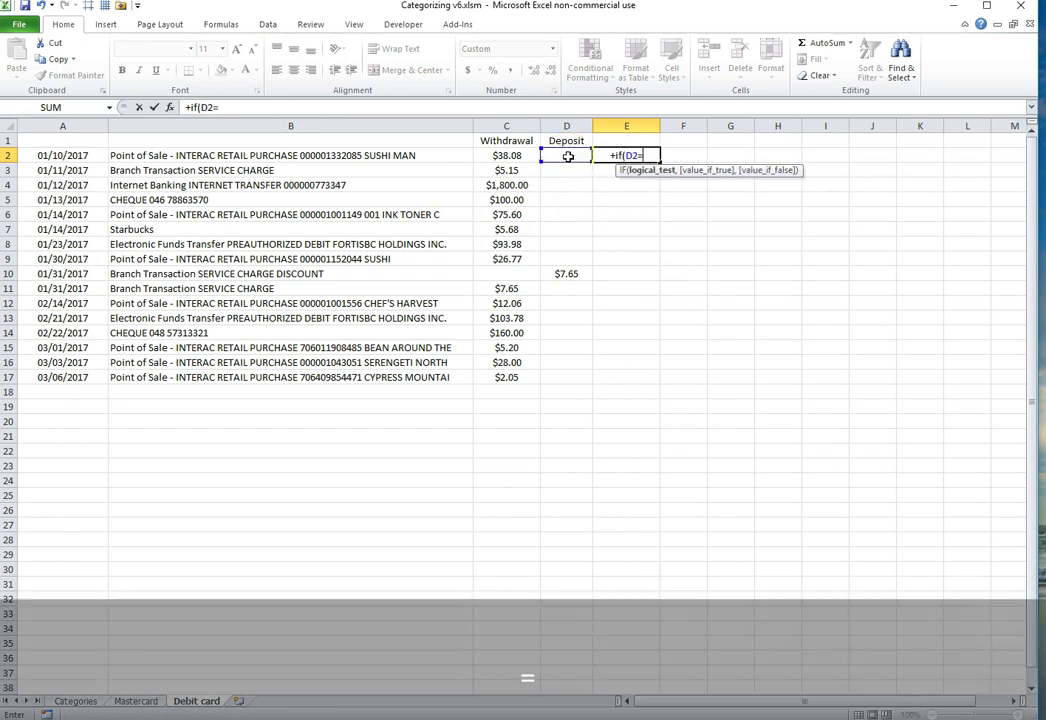
key(shift)
text("",)
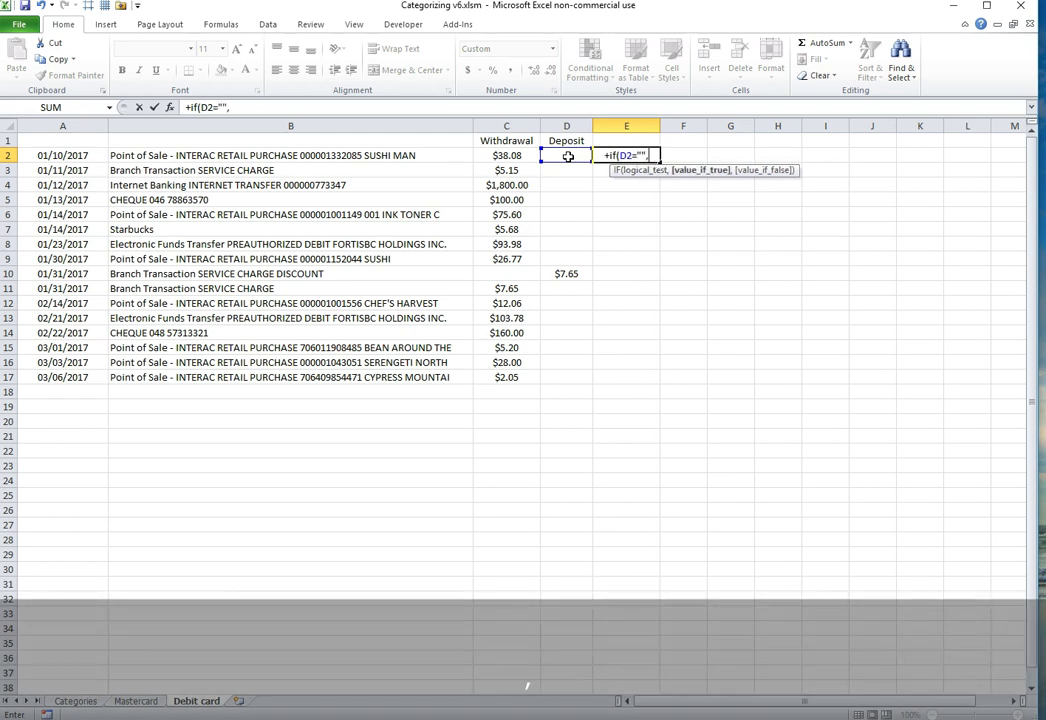
click(508, 155)
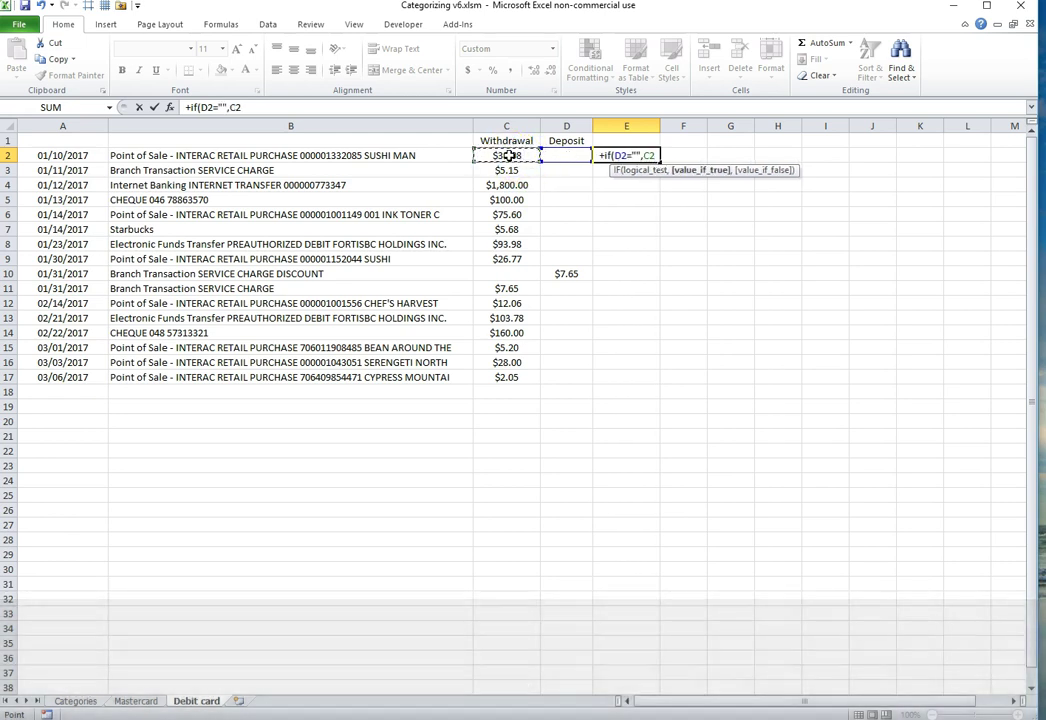
text(,-)
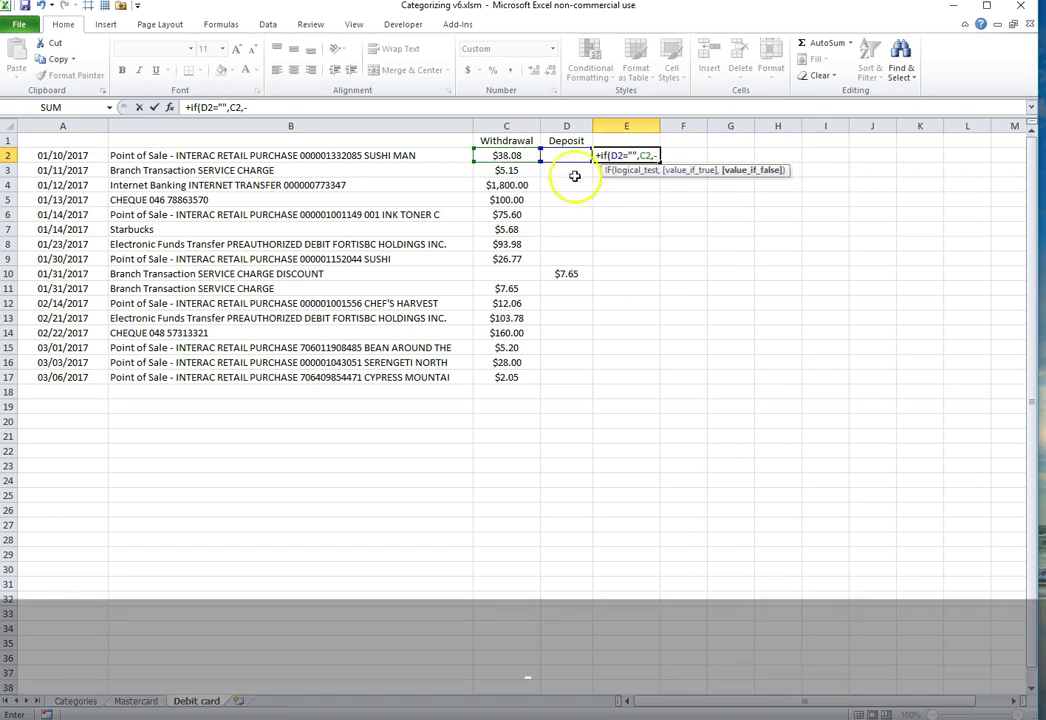
click(561, 151)
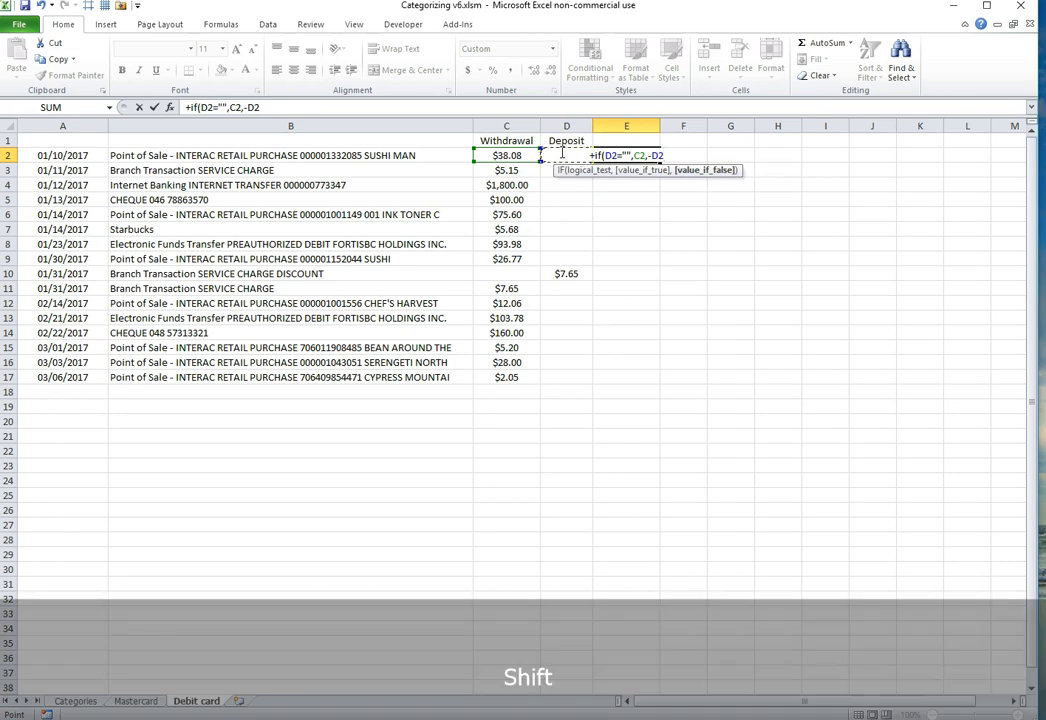
text())
key(Return)
key(Up)
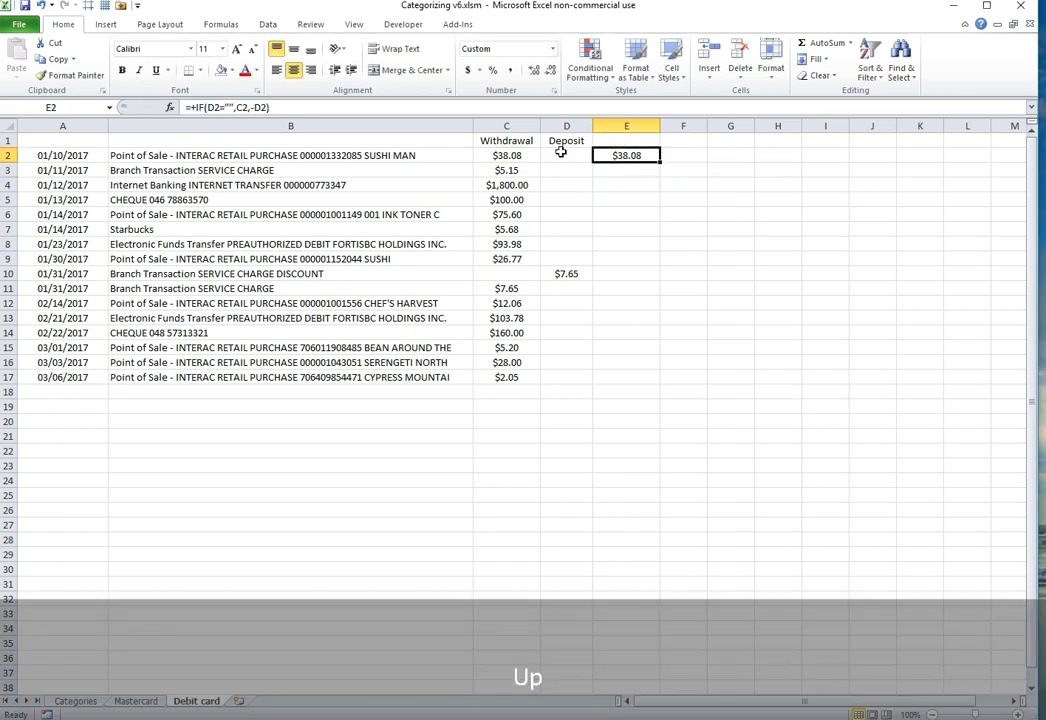
Step: Copy the IF formula from E2 down through E17, alongside every remaining debit card transaction
key(ctrl+c)
key(shift+Down)
key(shift+Down)
key(shift+Down)
key(shift+Down)
key(shift+Down)
key(shift+Down)
key(shift+Down)
key(shift+Down)
key(shift+Down)
key(shift+Down)
key(shift+Down)
key(shift+Down)
key(shift+Down)
key(shift+Down)
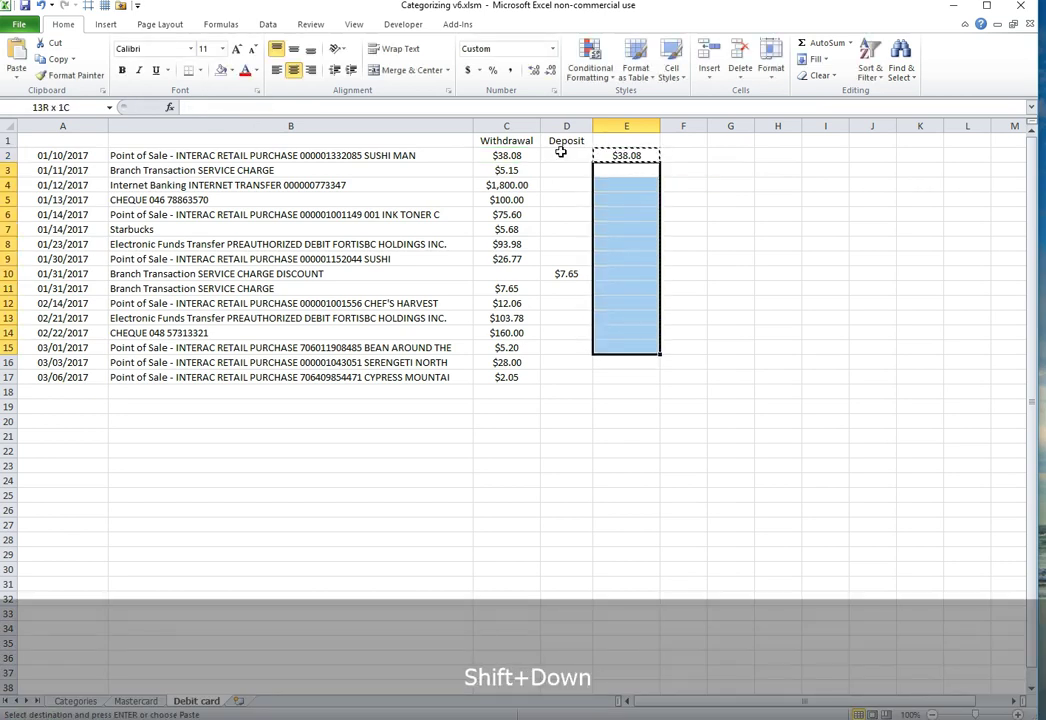
key(shift+Down)
key(ctrl+v)
key(Escape)
click(626, 214)
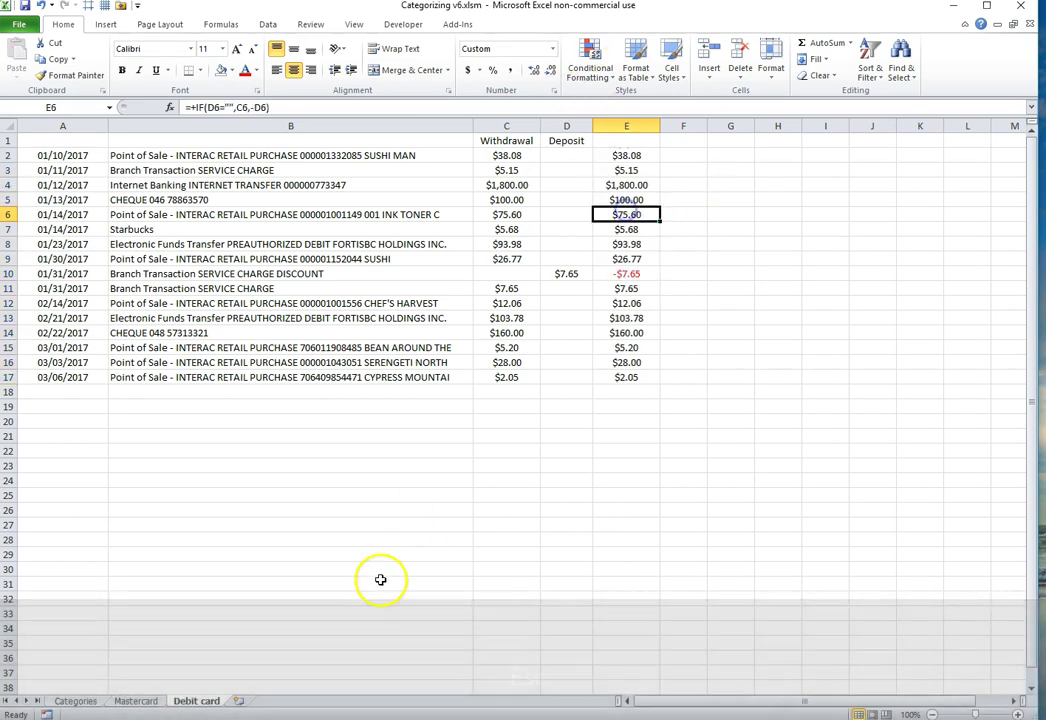
Step: Compare the Mastercard sheet's transaction amounts with the combined withdrawal and deposit amounts in column E of the Debit card sheet
click(142, 702)
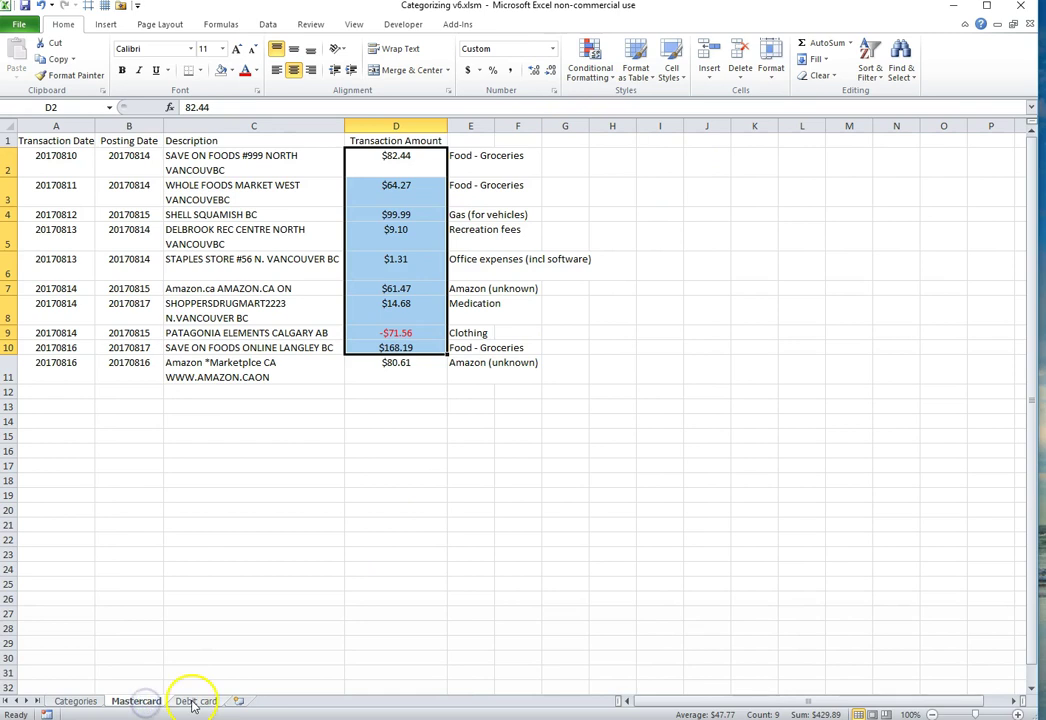
click(188, 701)
drag(626, 155, 626, 229)
click(626, 274)
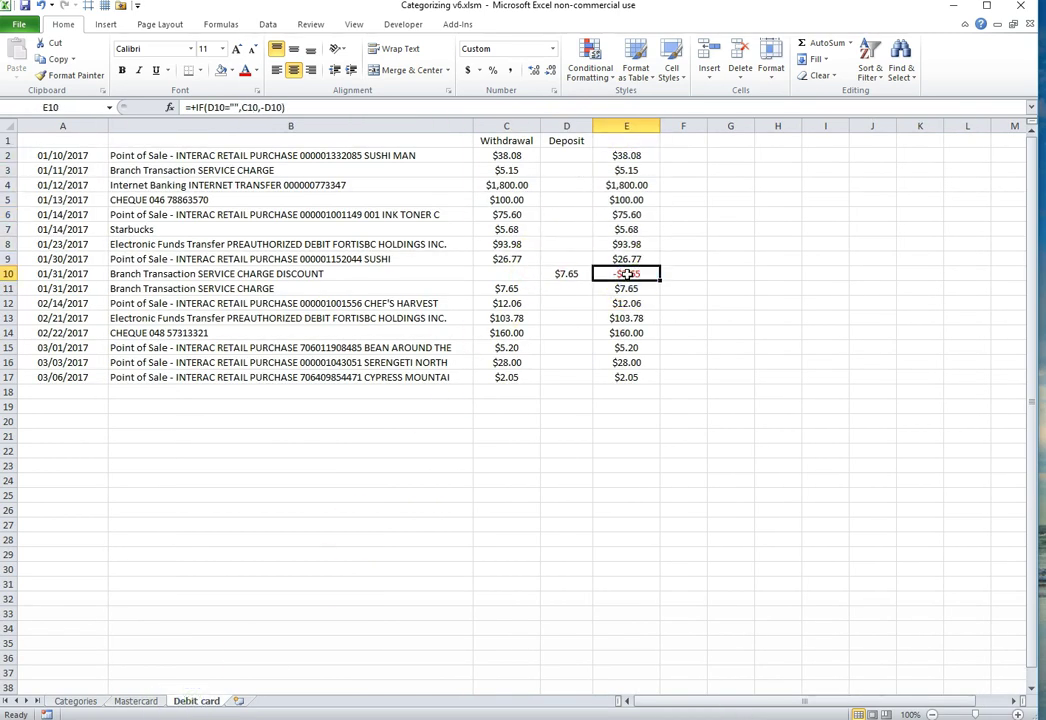
click(675, 156)
key(ctrl+k)
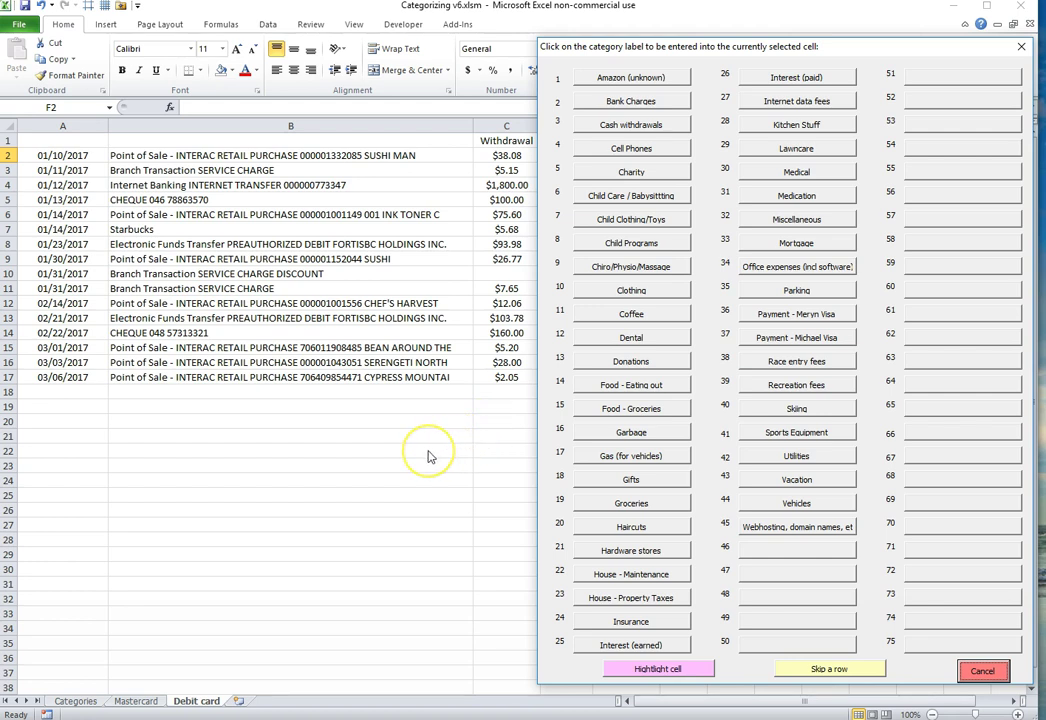
click(978, 671)
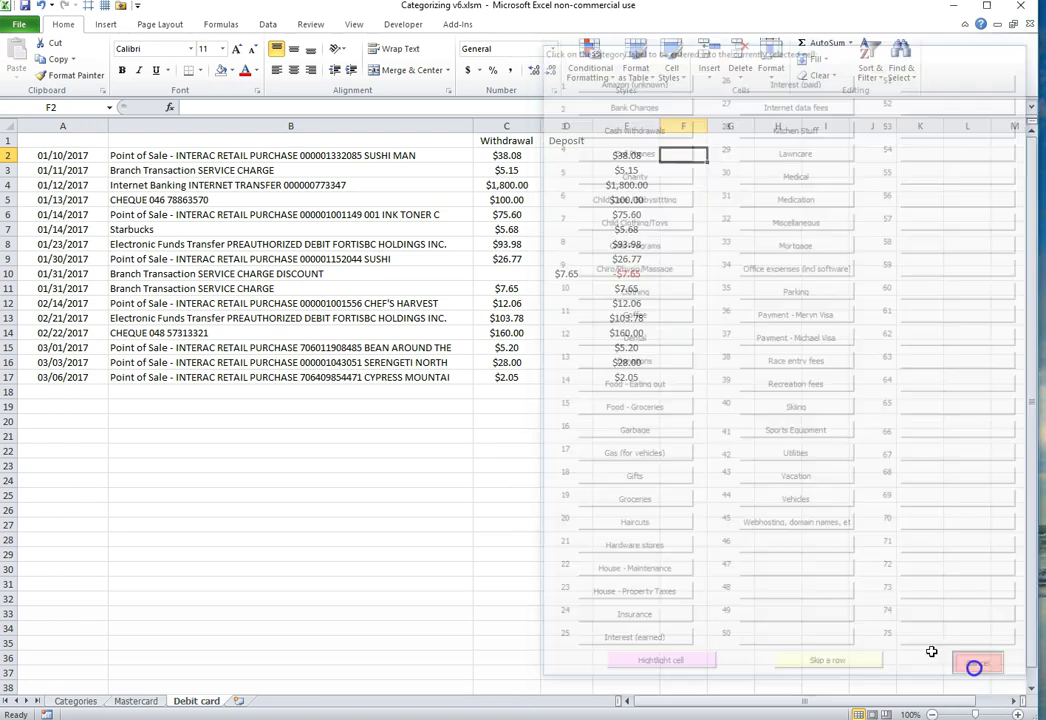
Step: Narrow column B on the Debit card sheet and wrap its text, checking that the category form leaves the amounts visible
click(416, 510)
drag(474, 127, 290, 128)
click(230, 127)
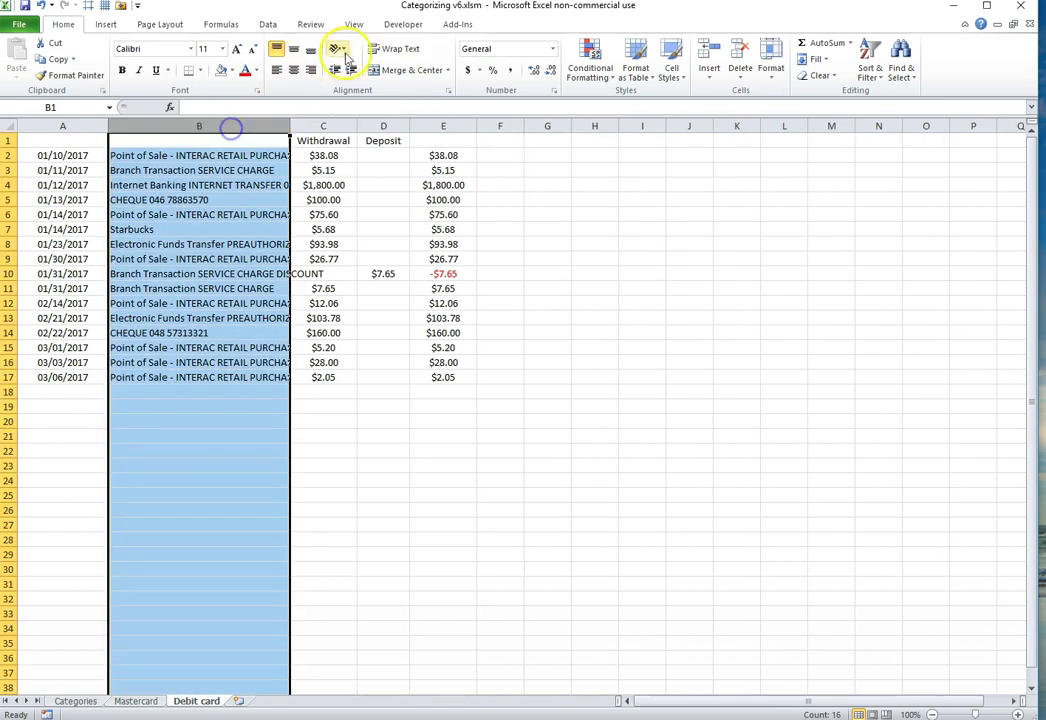
click(396, 49)
click(396, 49)
click(396, 49)
click(215, 252)
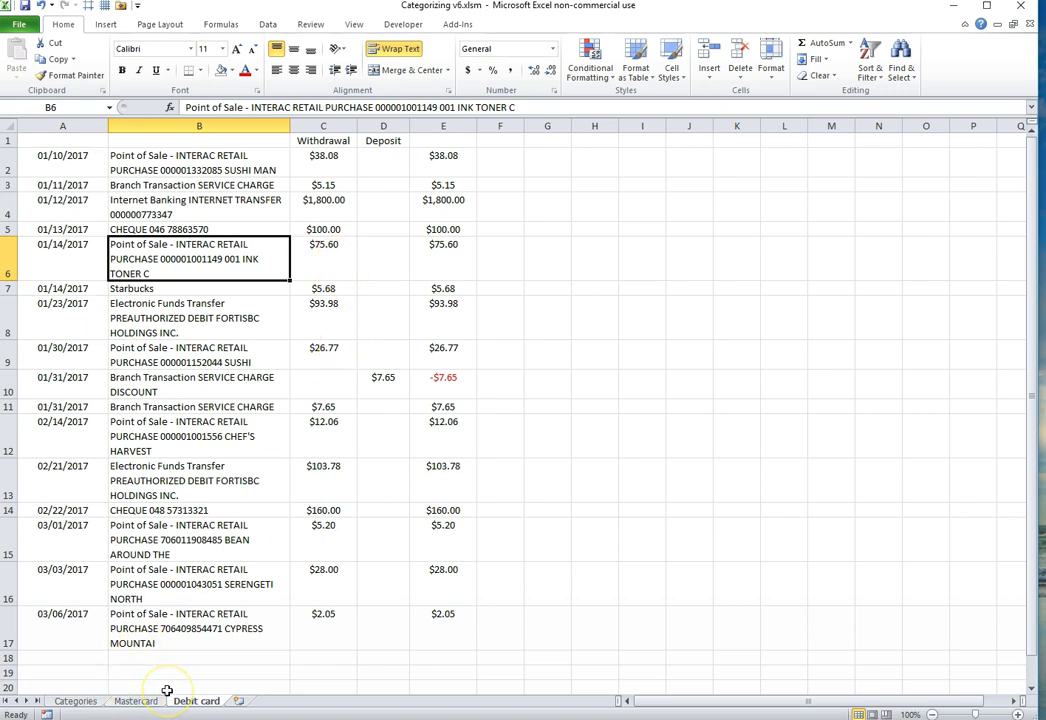
key(ctrl+k)
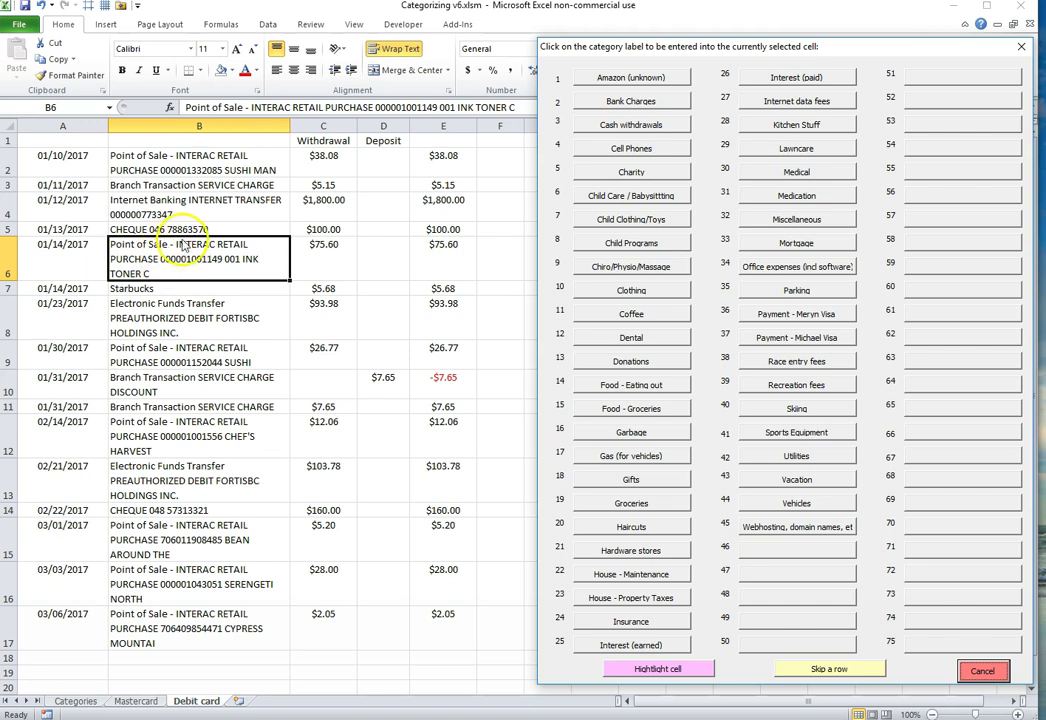
click(982, 673)
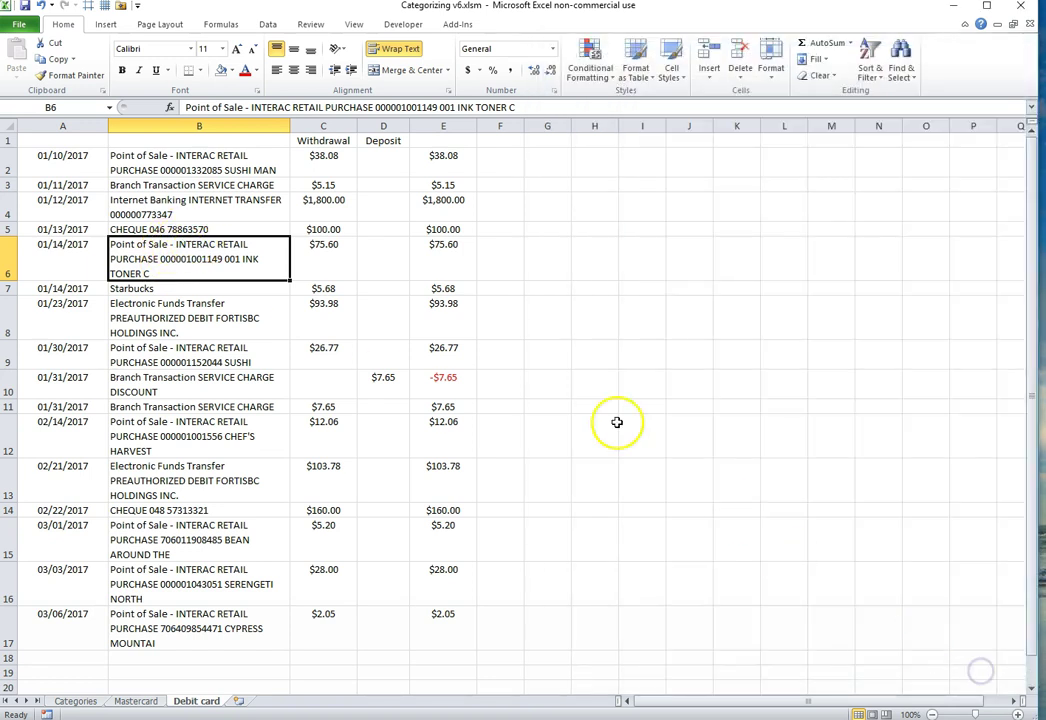
Step: With the category form, enter Food - Eating out in F2 and Bank Charges in F3, and skip the internet transfer row
click(489, 163)
key(ctrl+k)
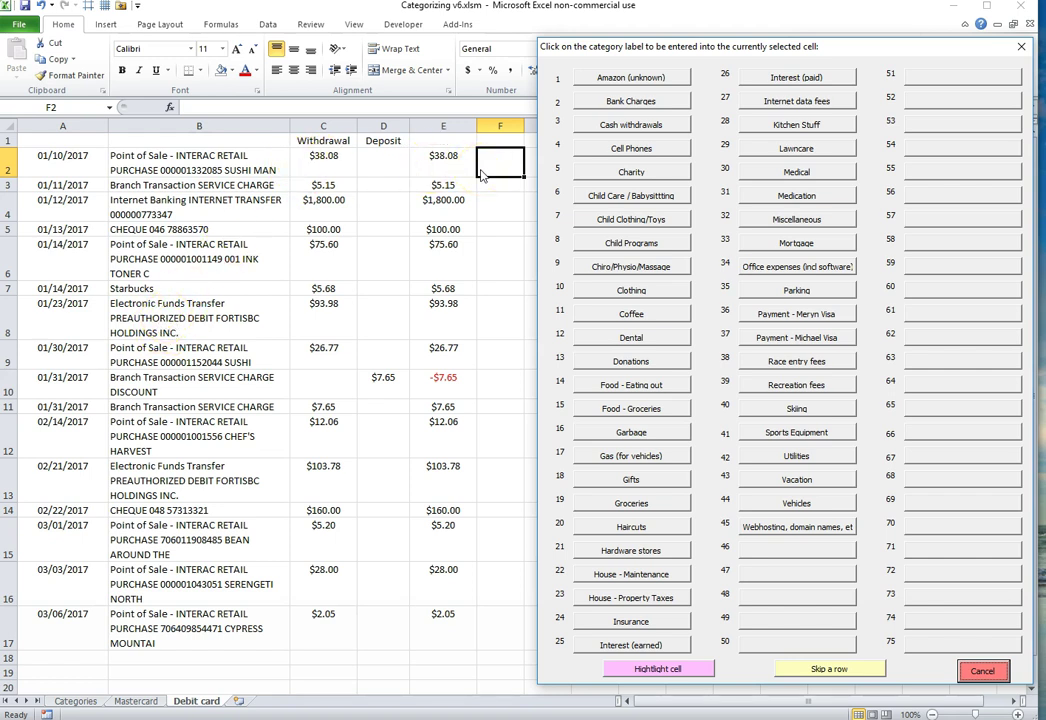
click(615, 388)
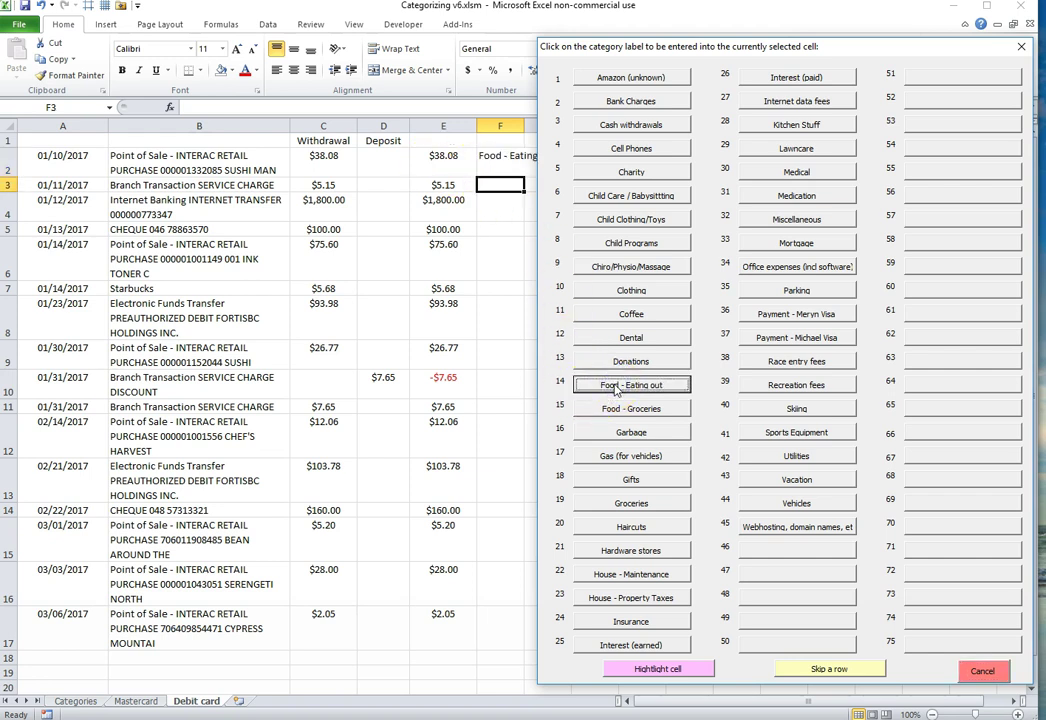
click(624, 100)
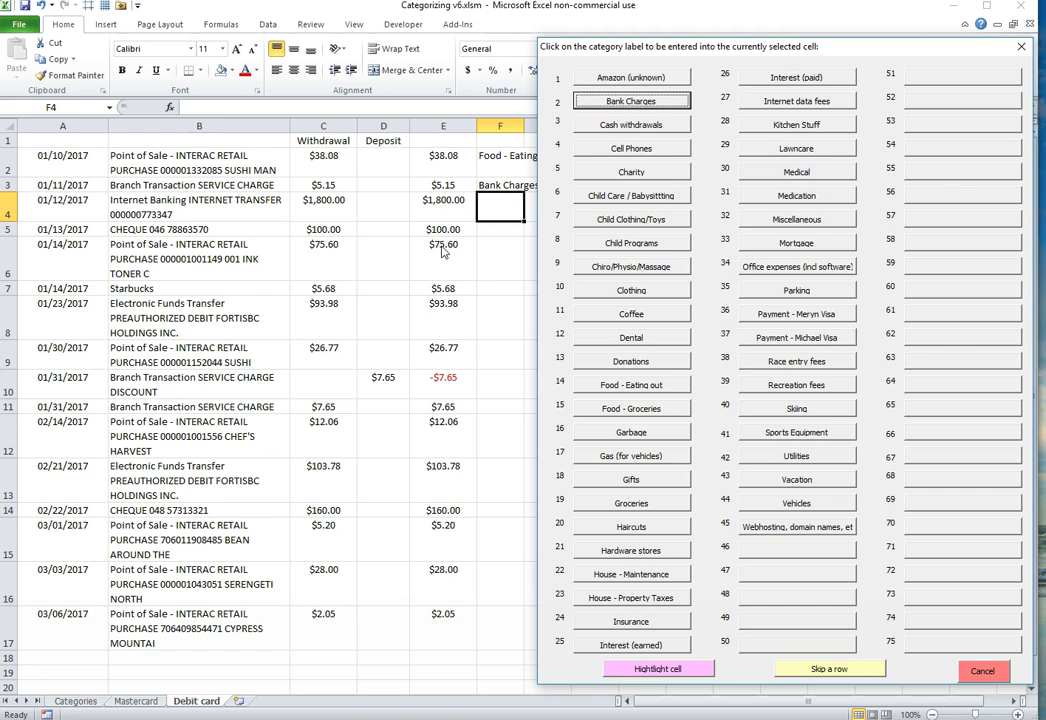
click(835, 675)
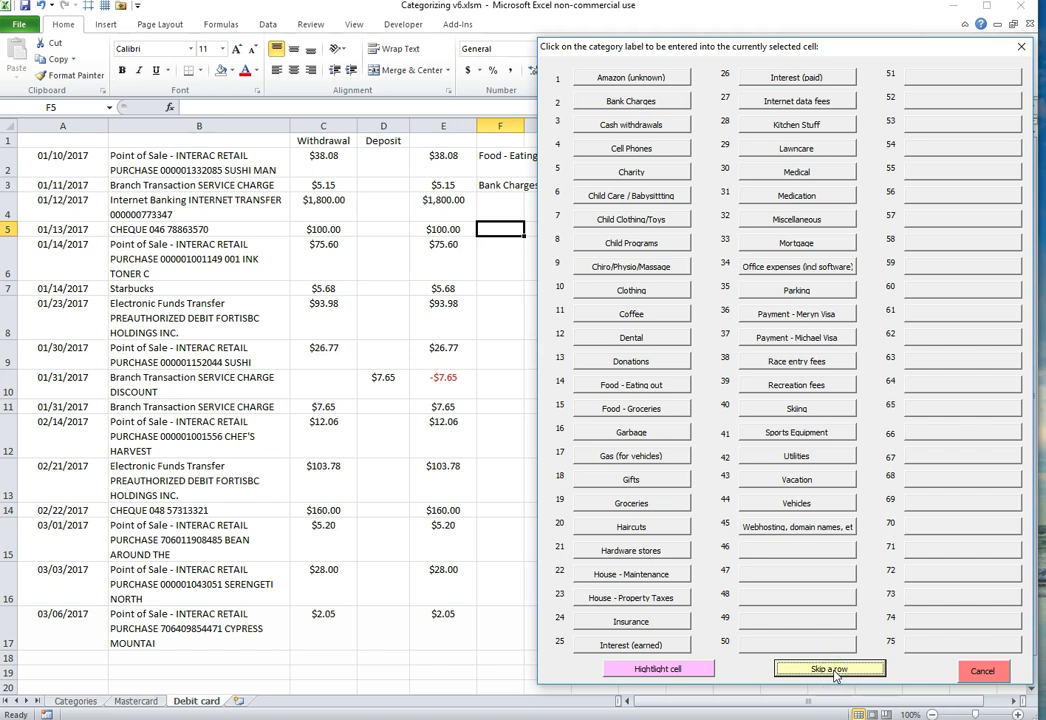
Step: Highlight F5 for the cheque, enter Office expenses (incl software) in F6 and Coffee in F7, and close the category form
click(657, 672)
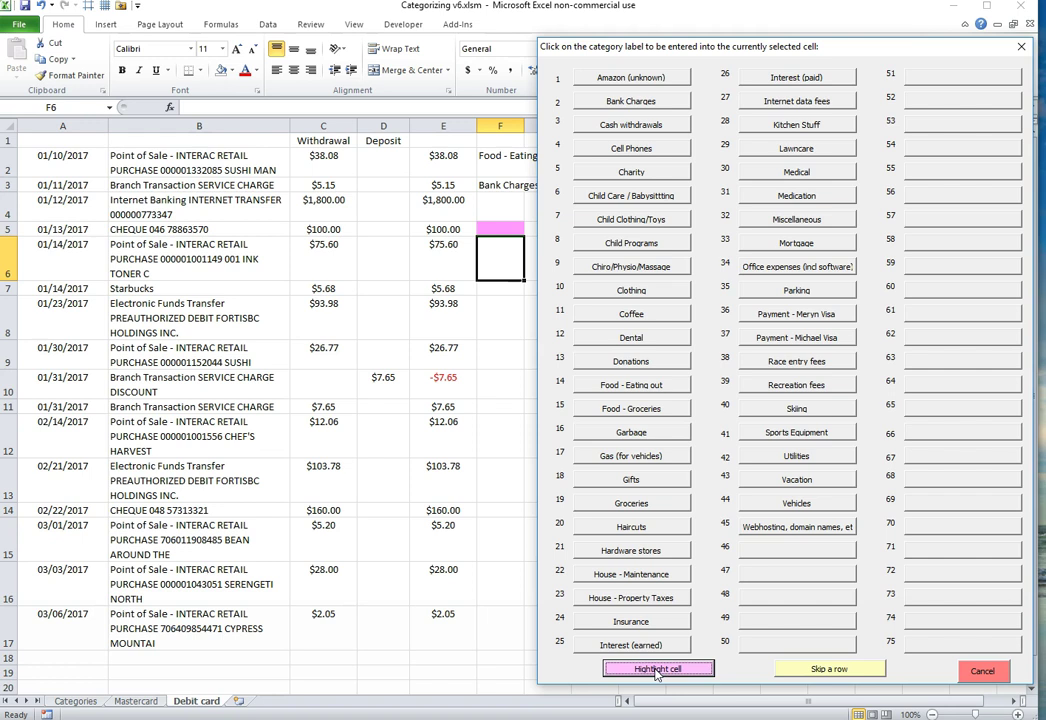
click(787, 268)
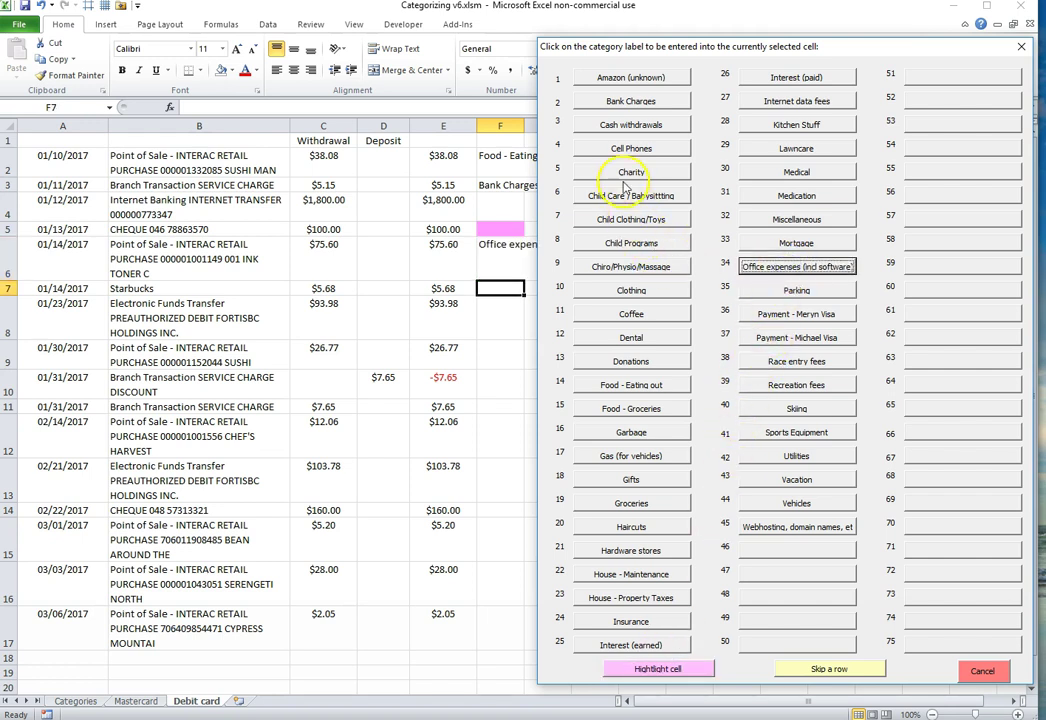
click(631, 315)
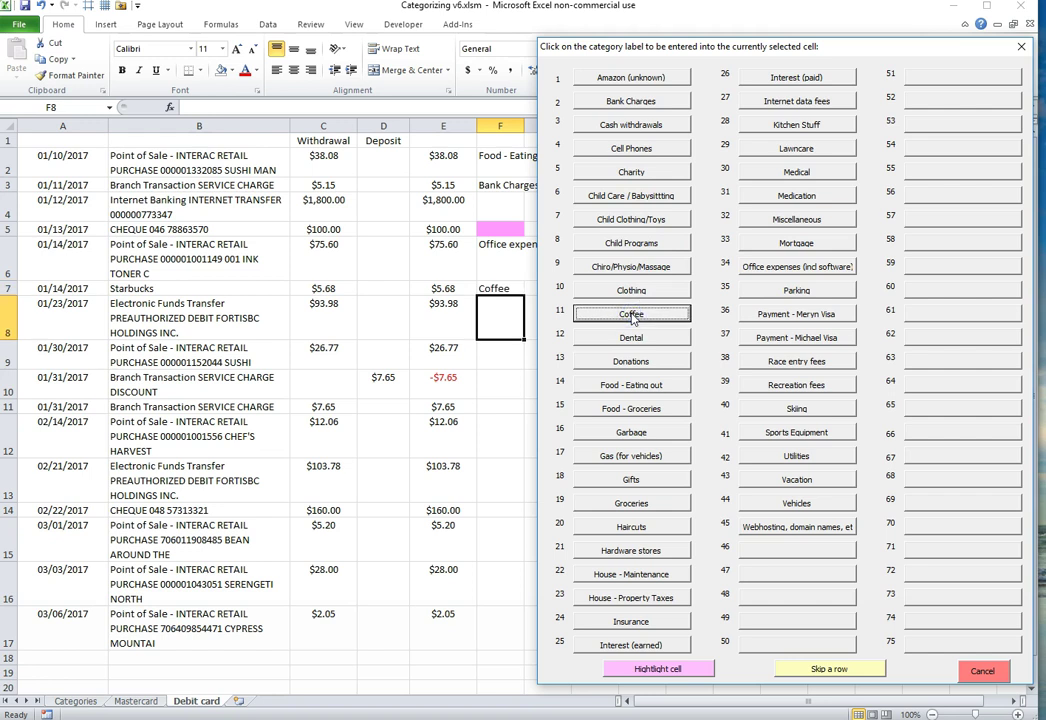
click(979, 672)
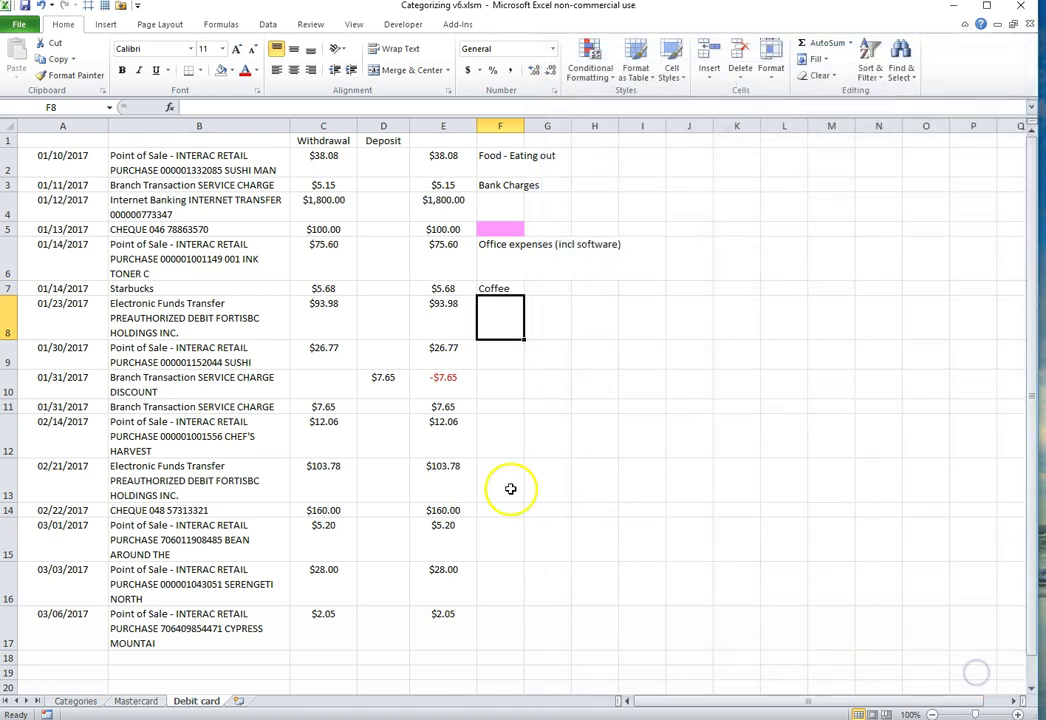
click(512, 484)
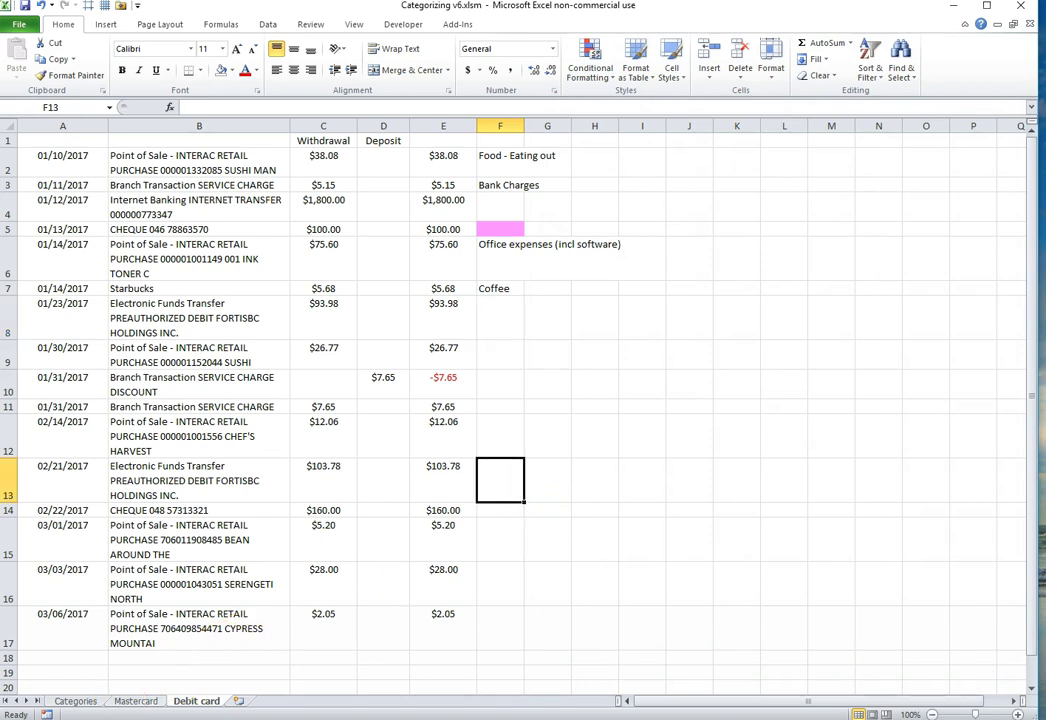
Step: Insert a blank row above the category list on the Categories sheet
click(78, 701)
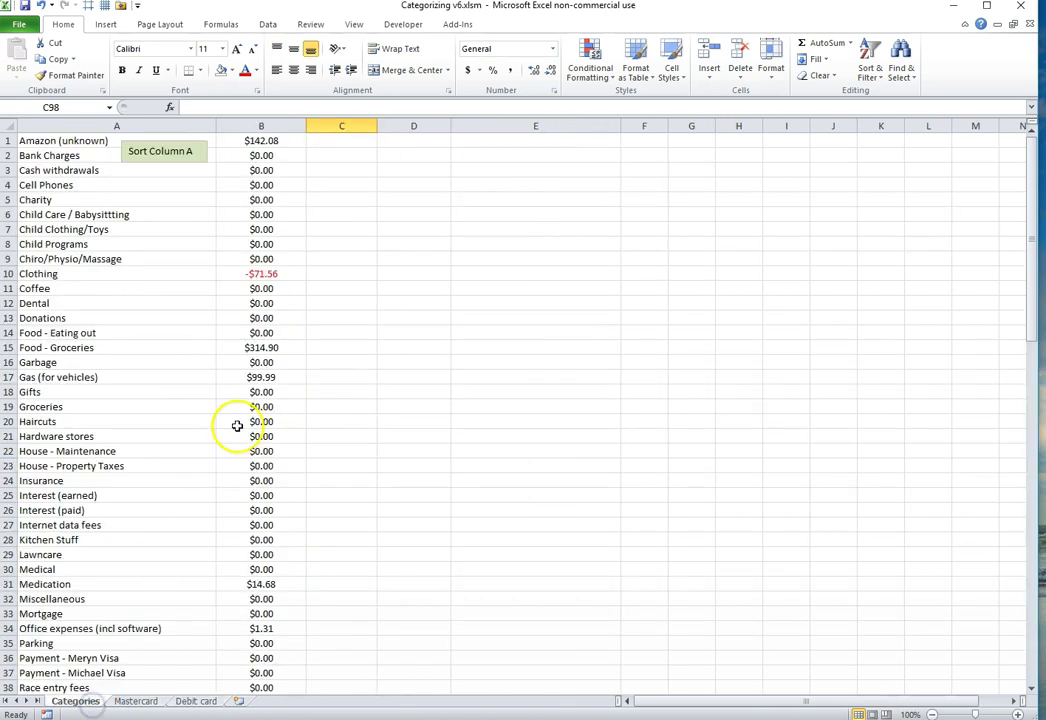
click(326, 141)
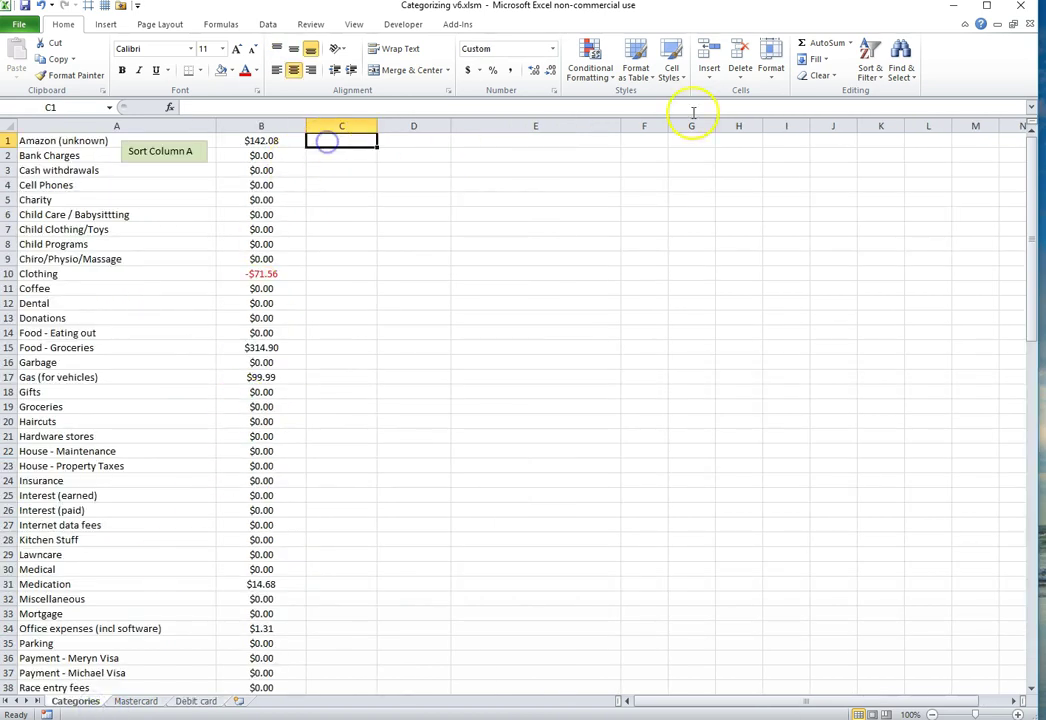
click(710, 76)
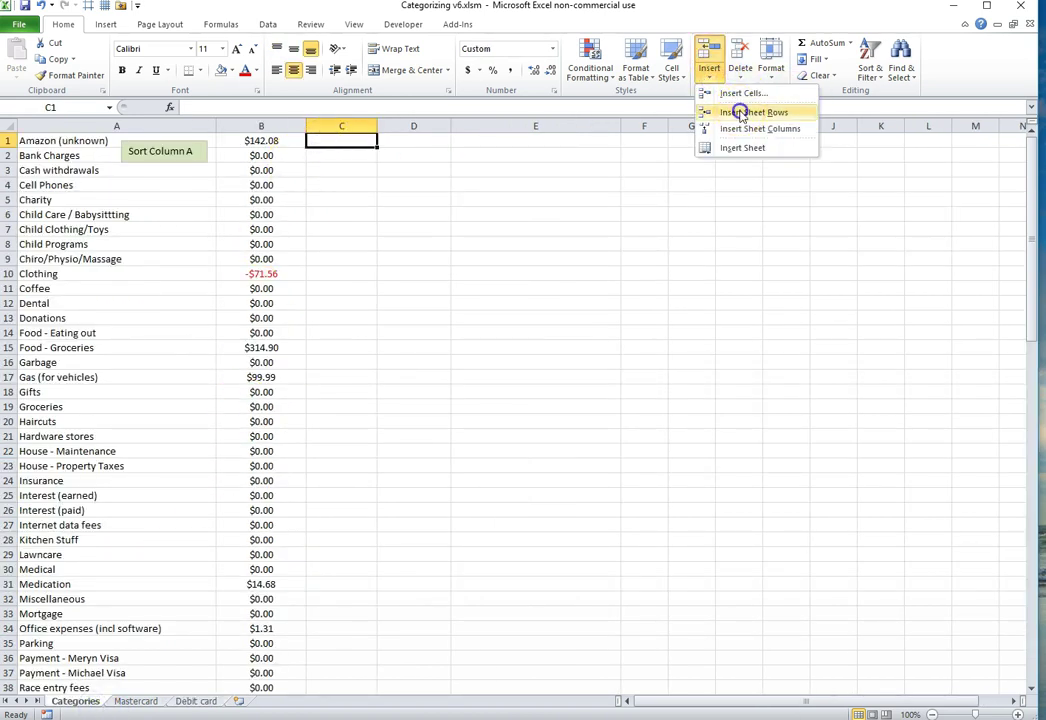
click(736, 112)
Step: Enter the headings Mastercard in B1 and Debit Card in C1
key(Left)
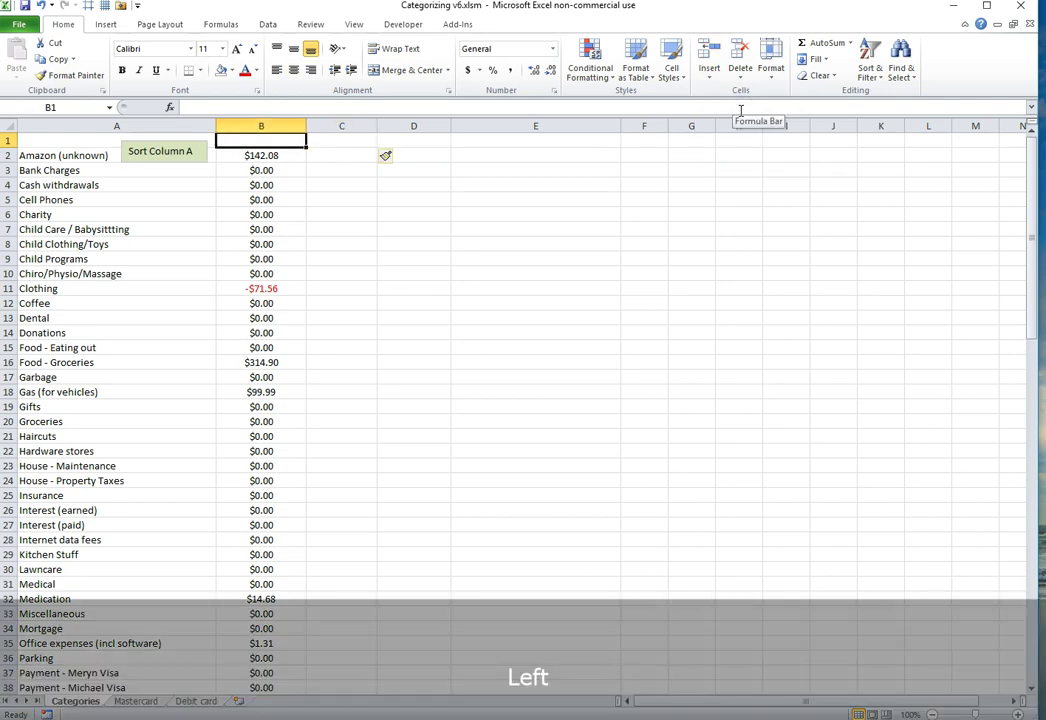
text(Mastercard)
key(Return)
key(Up)
key(Right)
text(Debit )
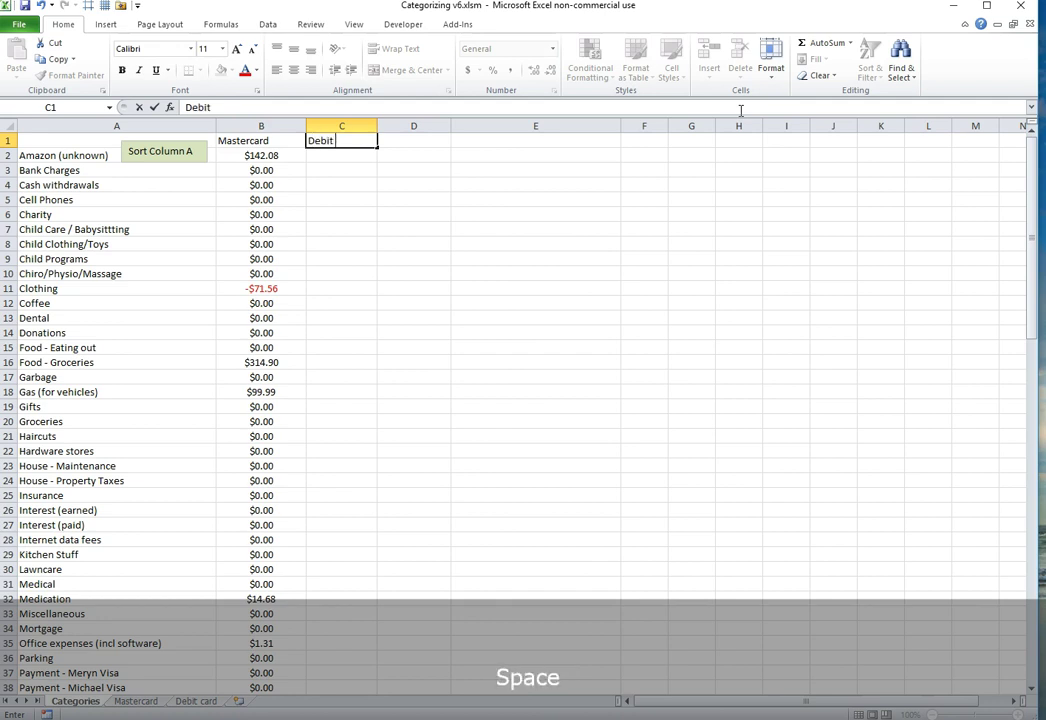
text(Card)
key(Return)
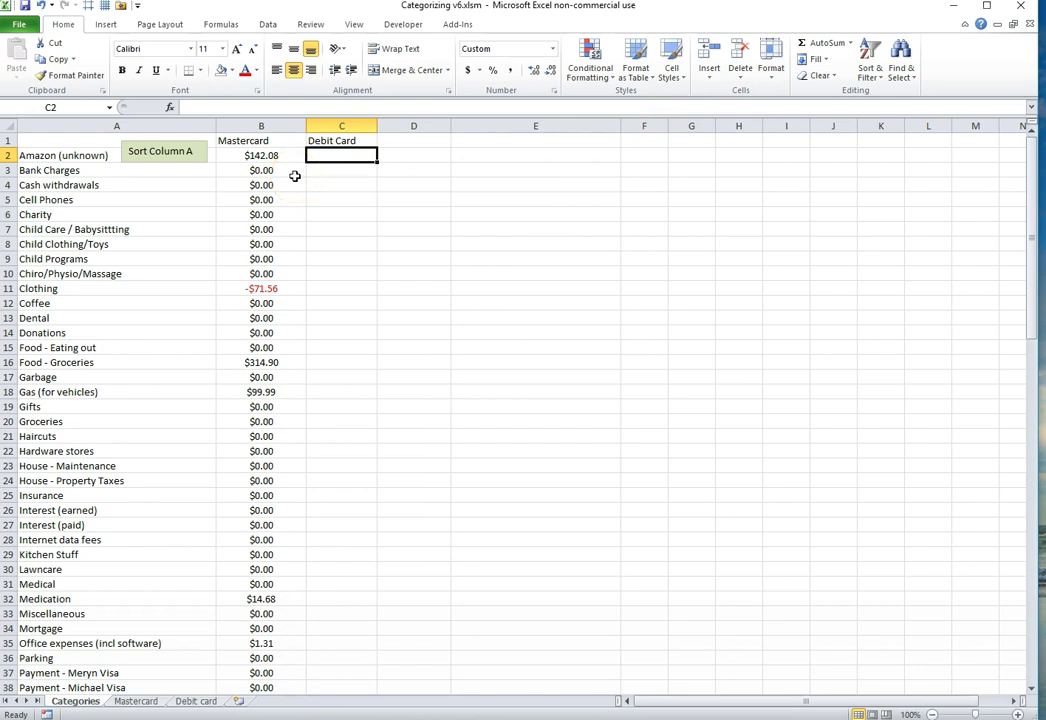
Step: Enter +sumif('Debit card'!F:F,Categories!A2,'Debit card'!E:E) in C2 to total debit card spending for the first category
click(323, 154)
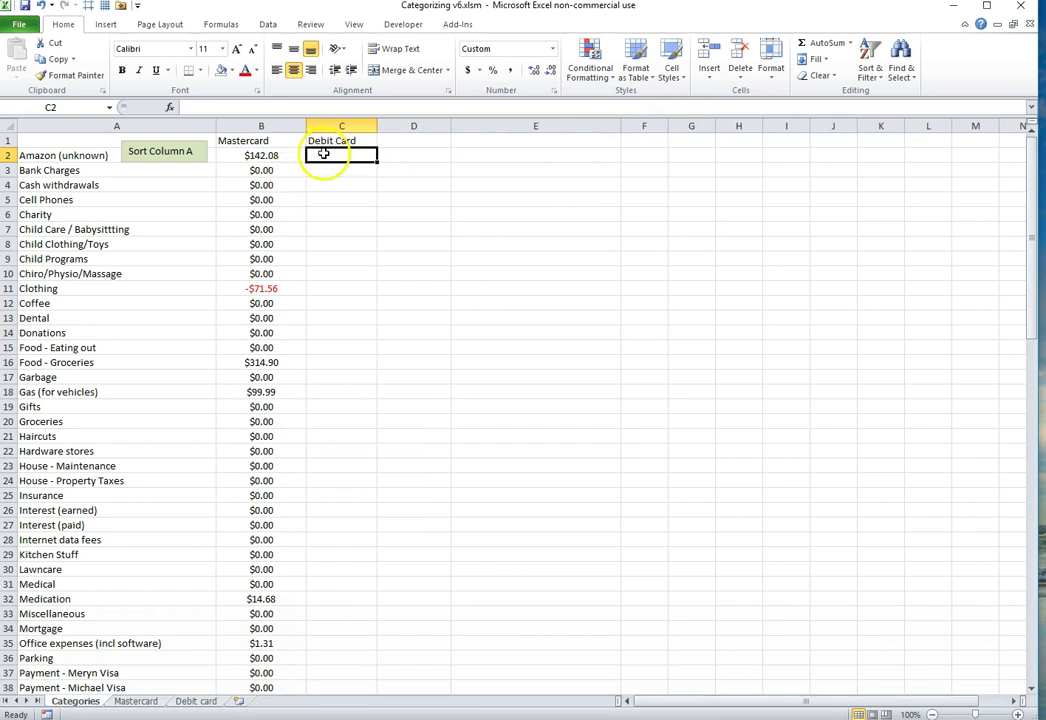
text(+sumif)
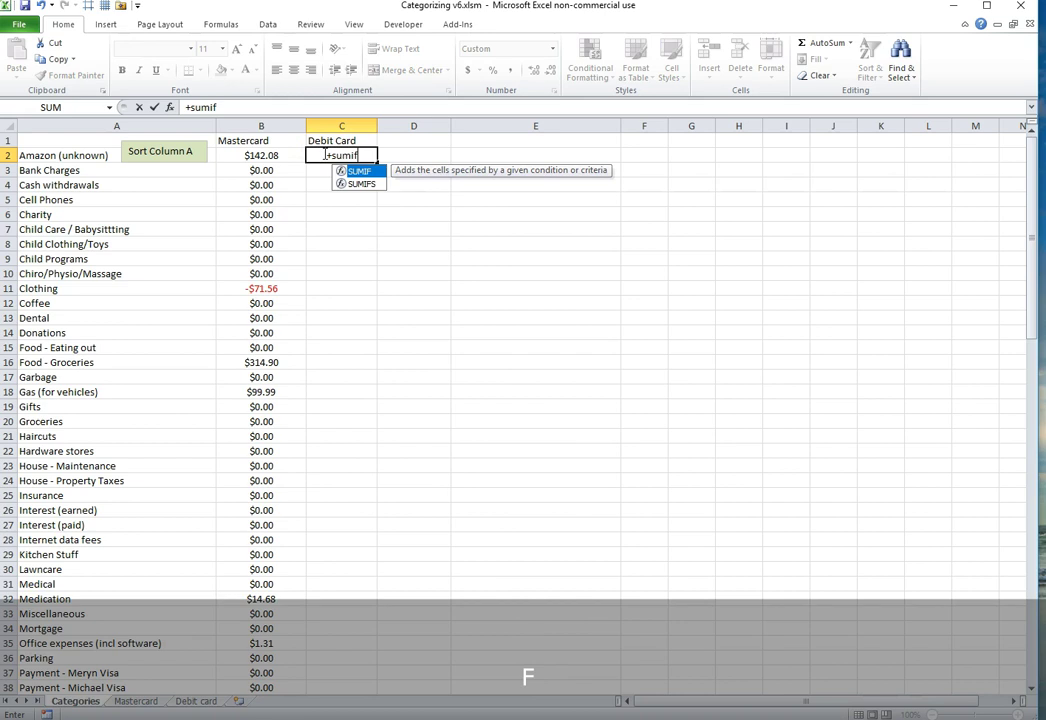
text(()
click(203, 701)
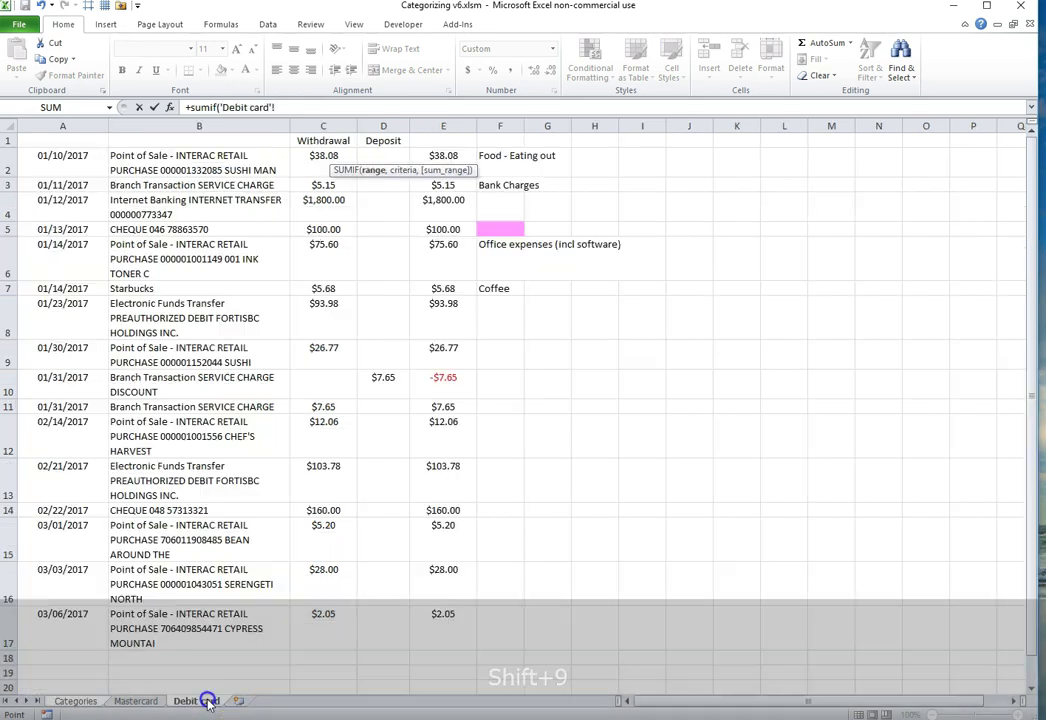
click(500, 125)
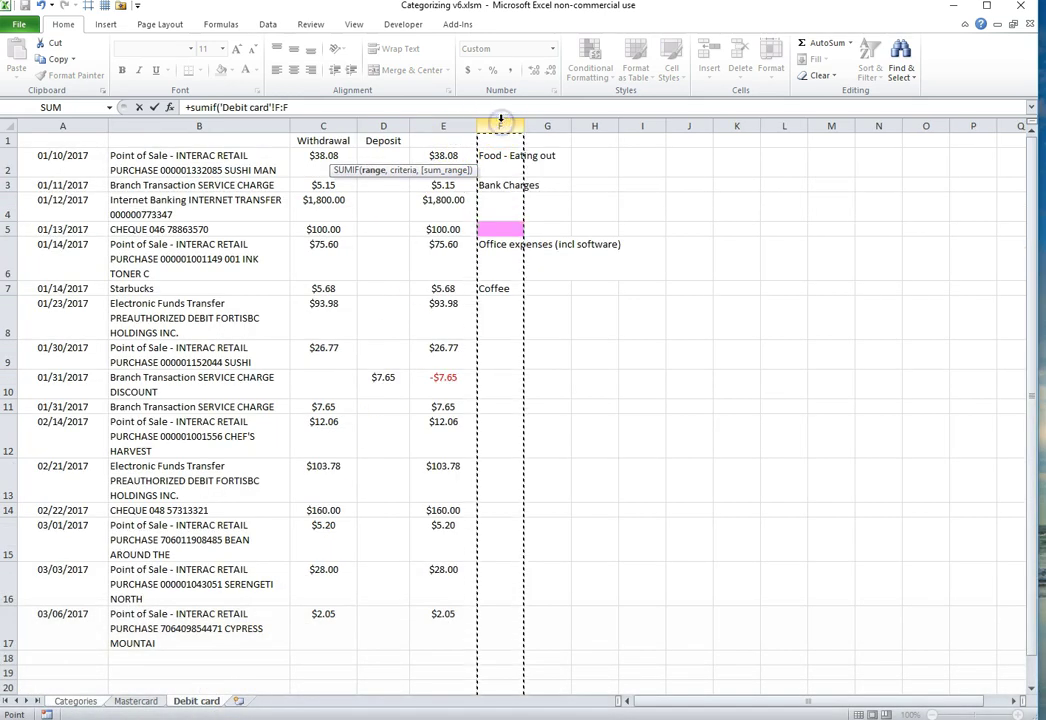
text(,)
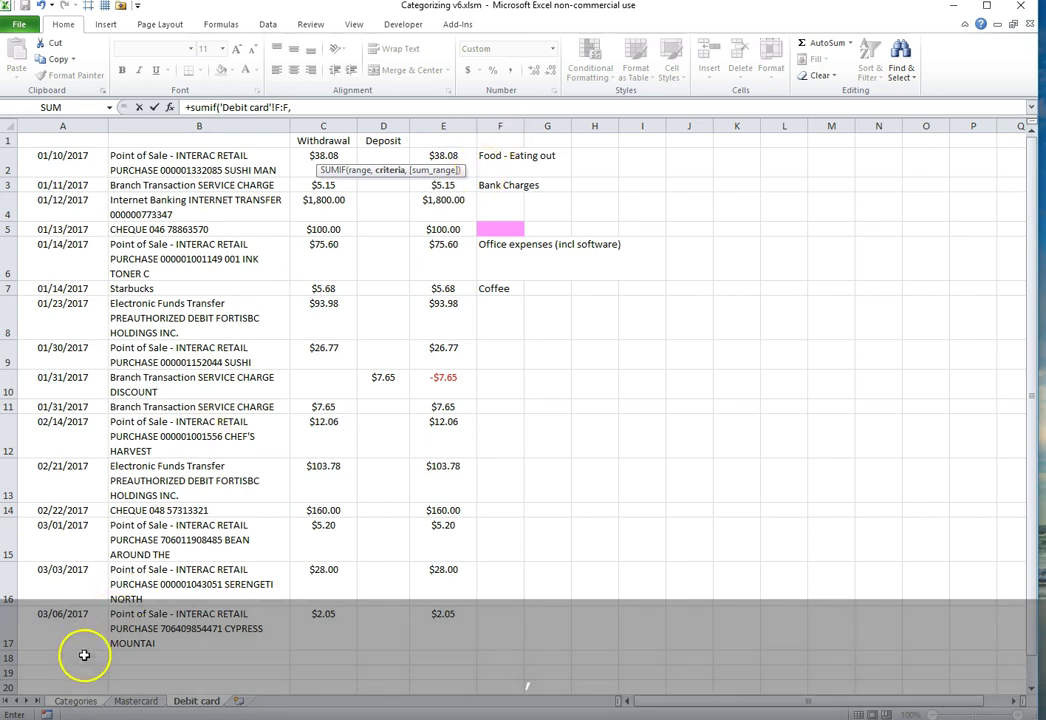
click(70, 703)
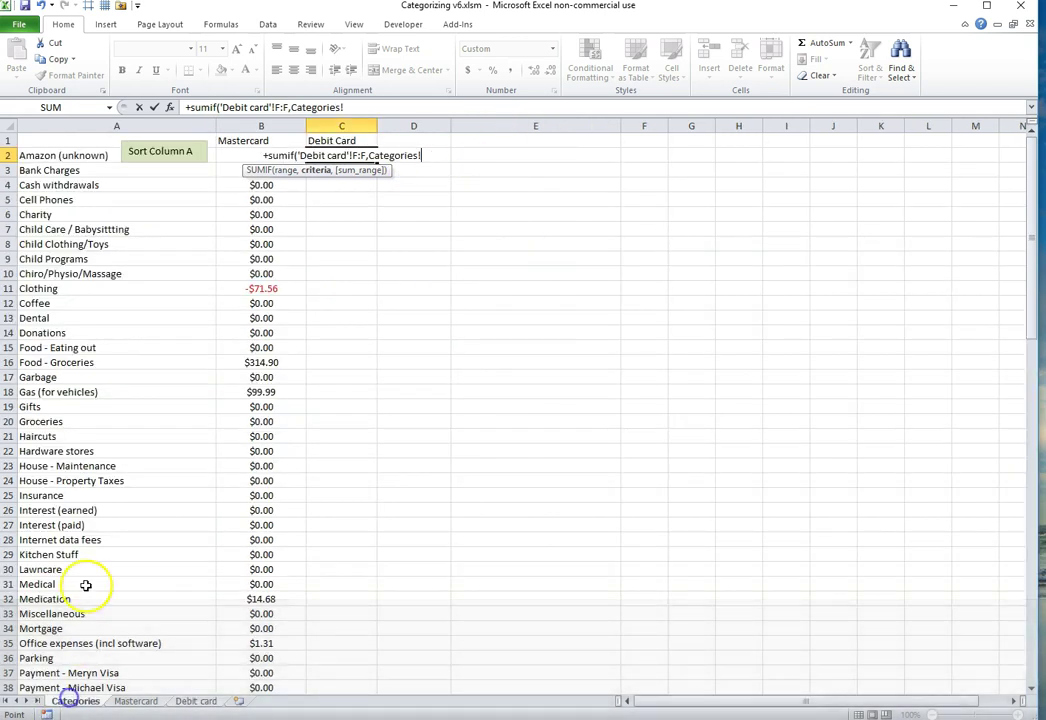
click(60, 157)
text(,)
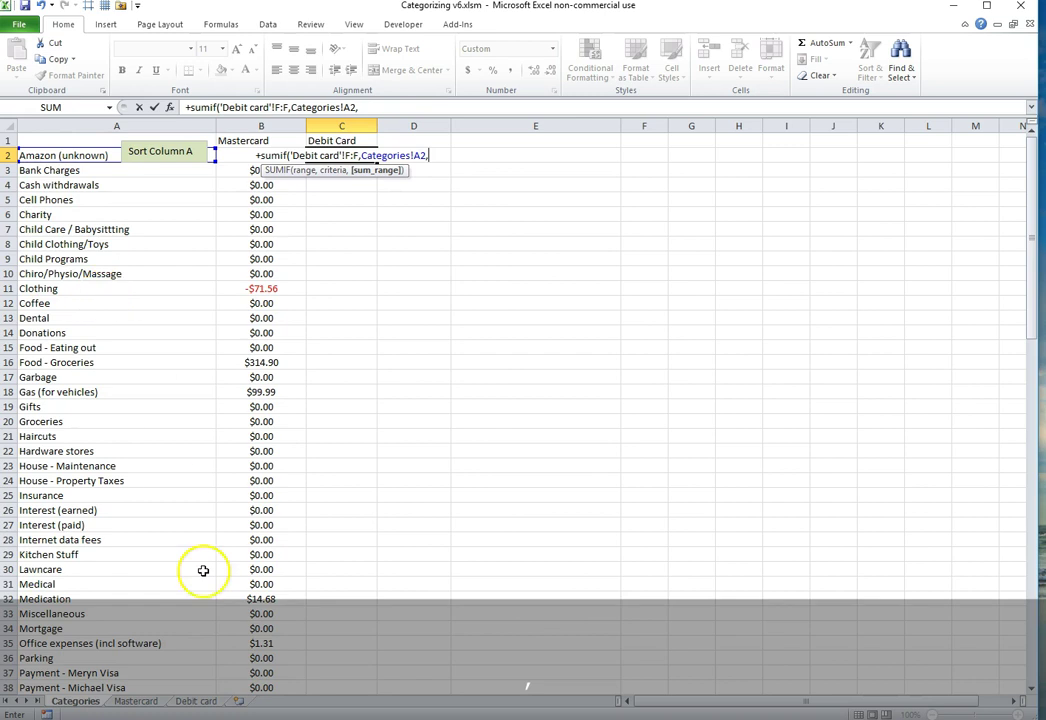
click(197, 702)
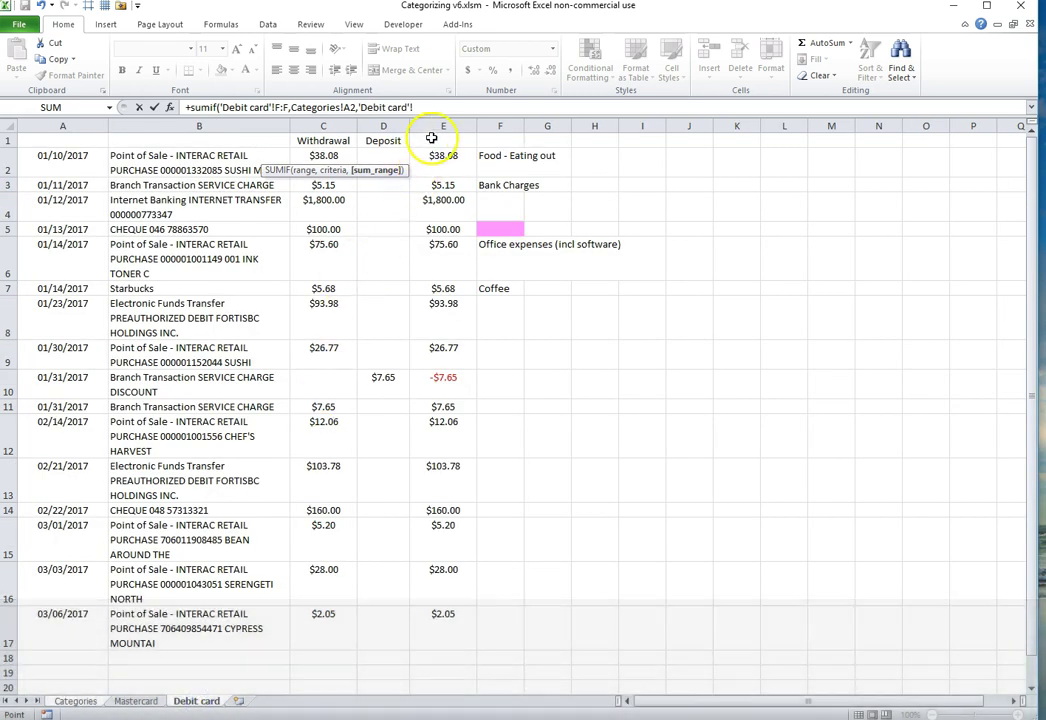
click(442, 125)
text())
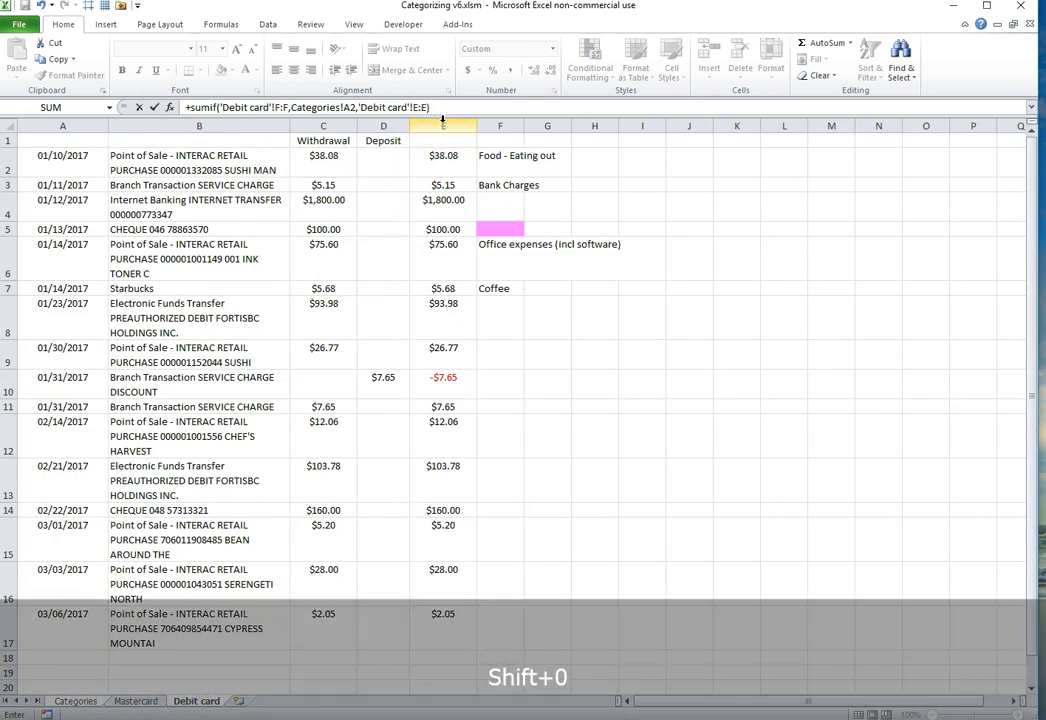
key(Return)
Step: Copy the SUMIF formula from C2 down through C46, alongside every remaining category
key(Up)
key(ctrl+c)
key(Down)
key(shift+Page_Down)
key(shift+Down)
key(shift+Down)
key(shift+Down)
key(shift+Down)
key(shift+Down)
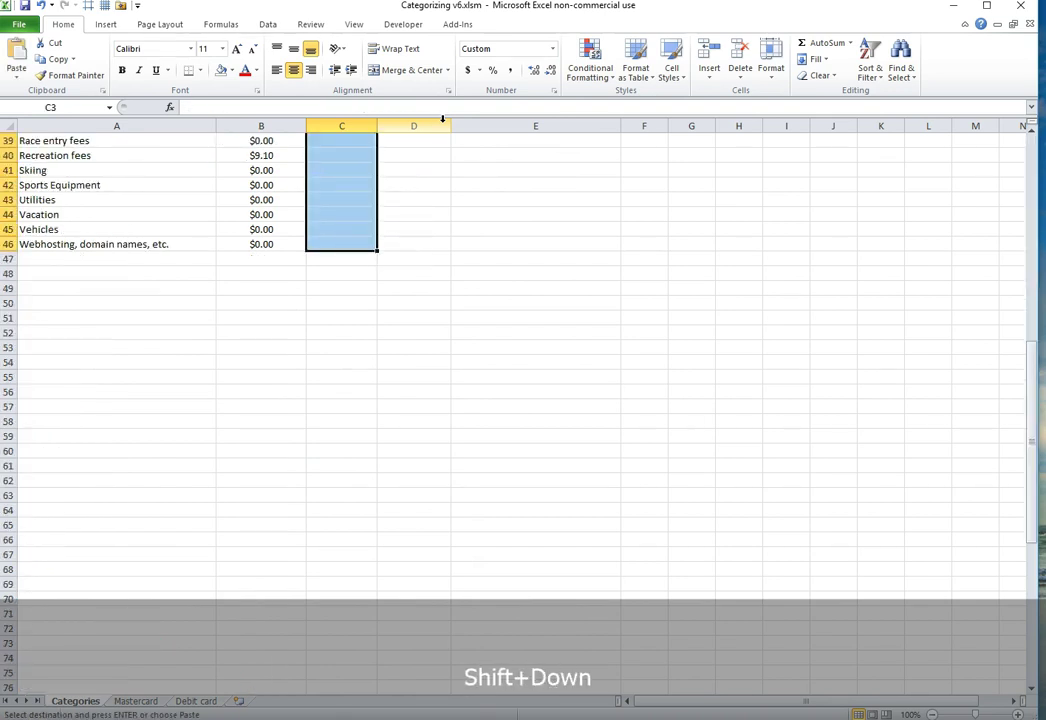
key(ctrl+v)
key(Escape)
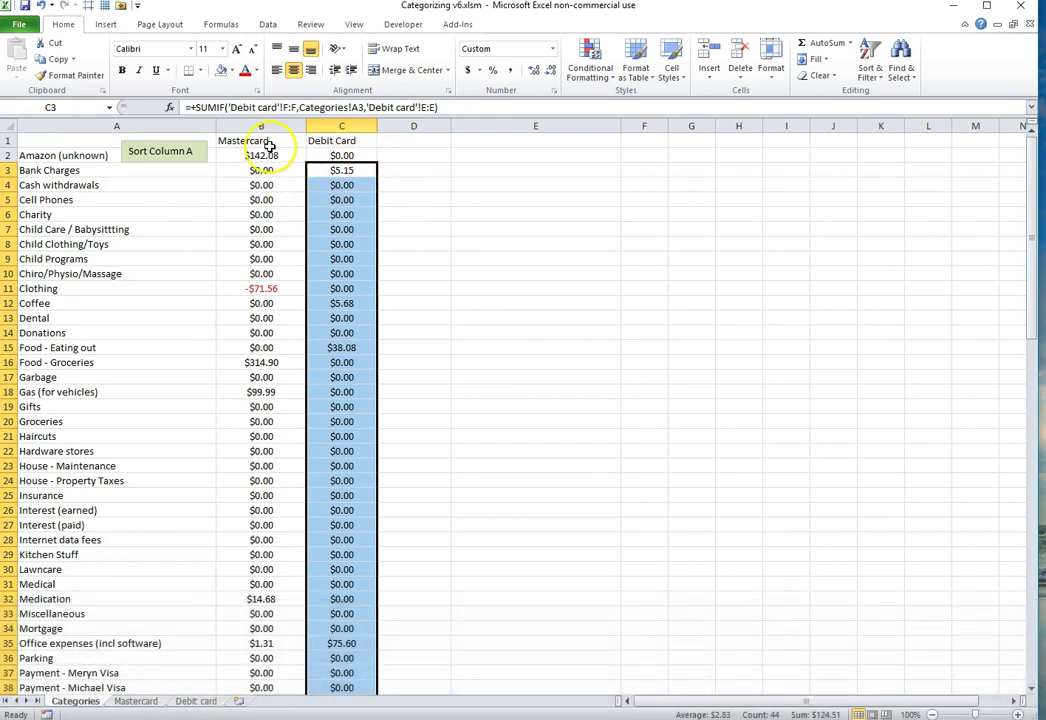
Step: Center the contents of the Mastercard column on the Categories sheet
click(262, 125)
click(294, 69)
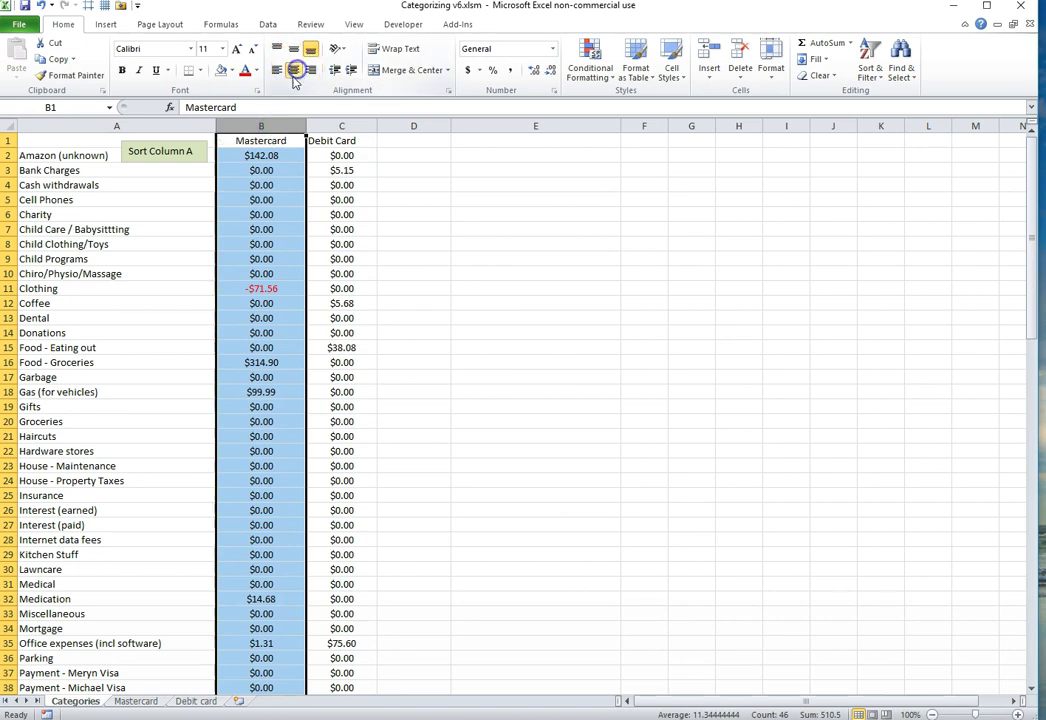
Step: Review the Mastercard and Debit Card totals for all categories down to the end of the Categories list
click(518, 300)
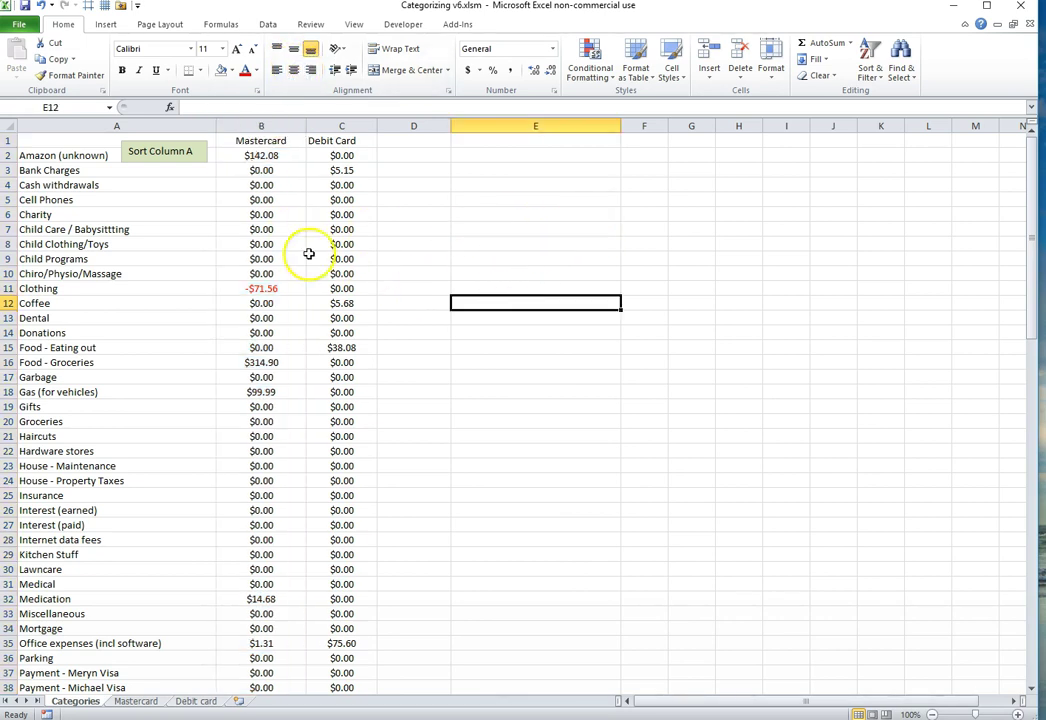
scroll(336, 308, down, 1)
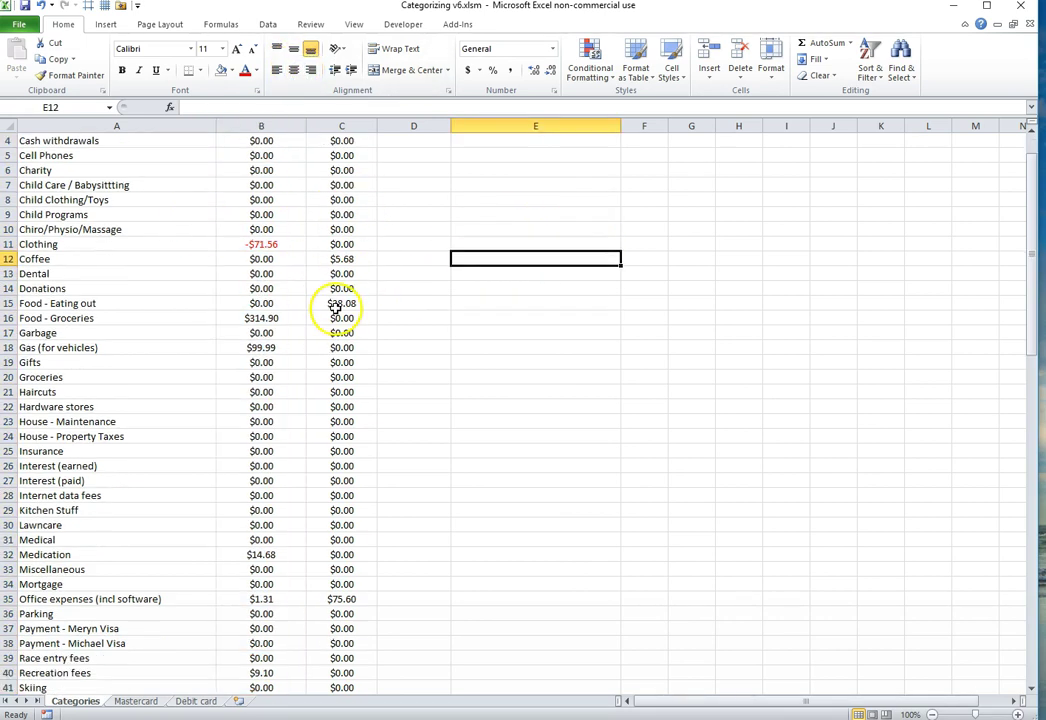
scroll(300, 400, down, 7)
scroll(332, 432, up, 8)
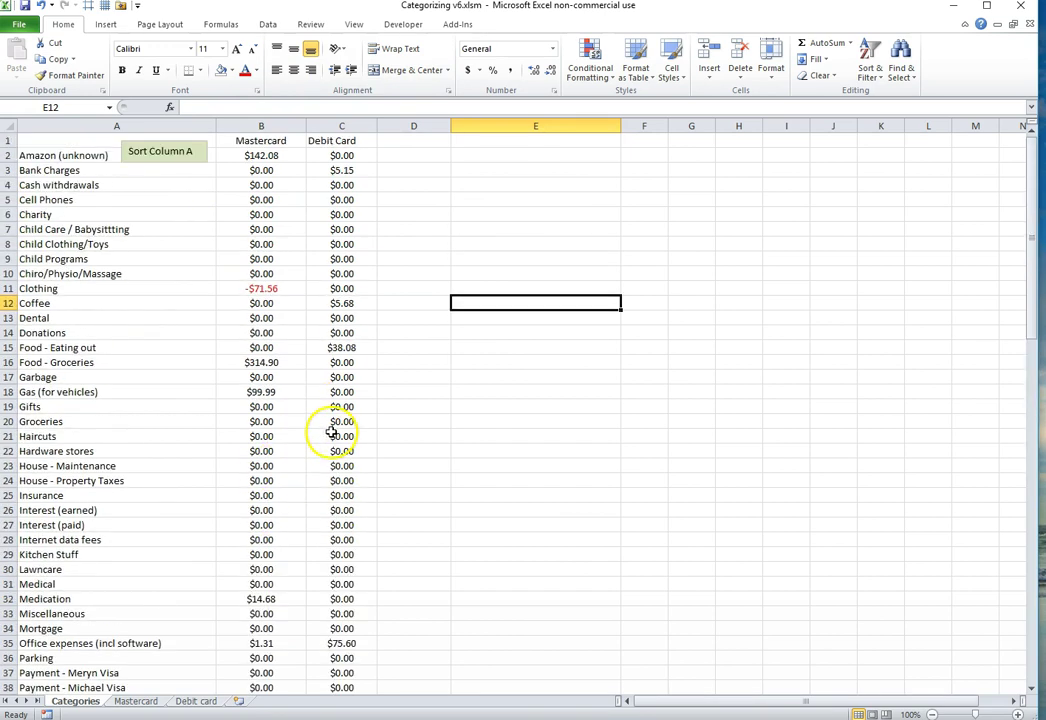
Step: Select the empty cell A1, bring up the category form to examine its label buttons, and close it without choosing a category
click(48, 140)
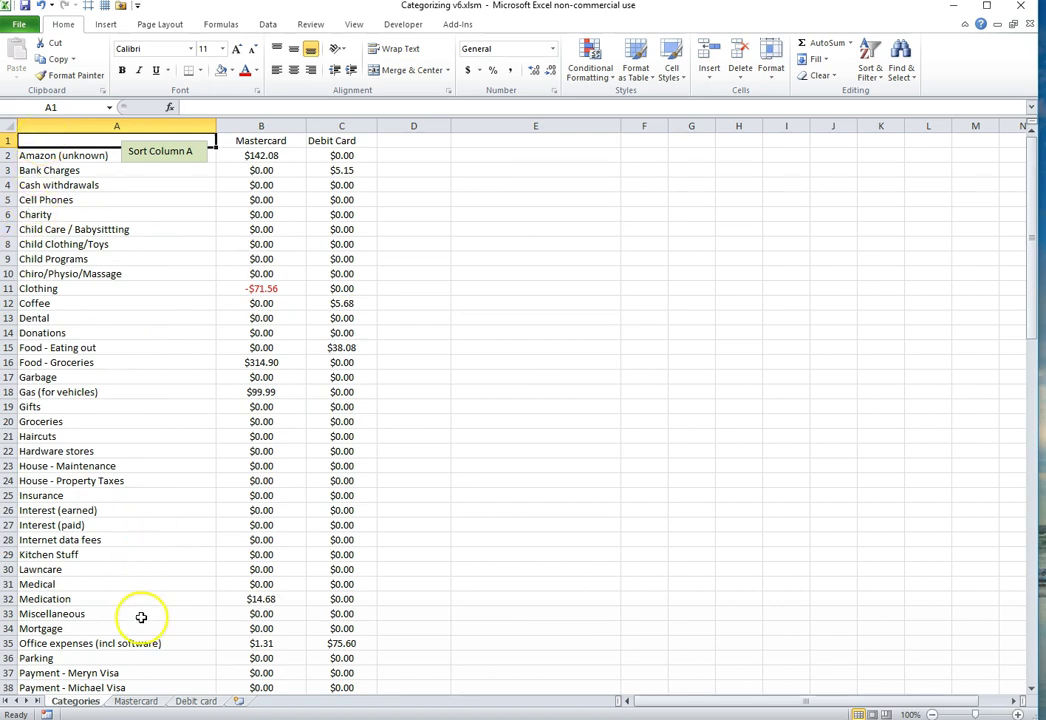
key(ctrl+k)
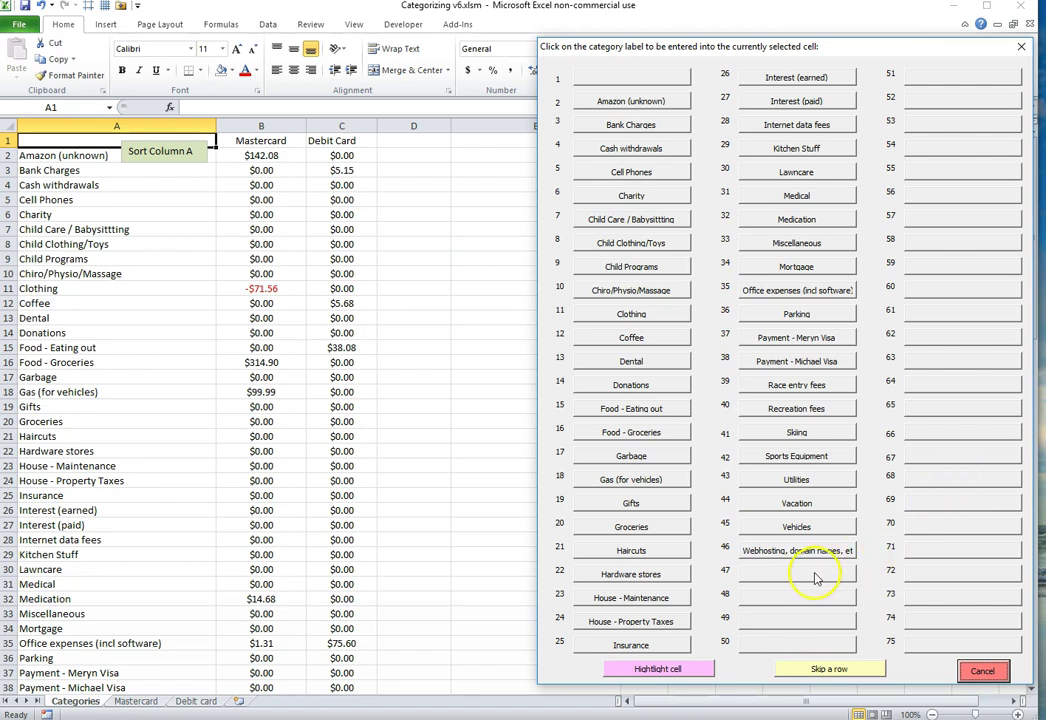
click(981, 673)
Step: Use the category form to enter its blank first label into five consecutive cells from D3 to D7, and close the form
click(413, 168)
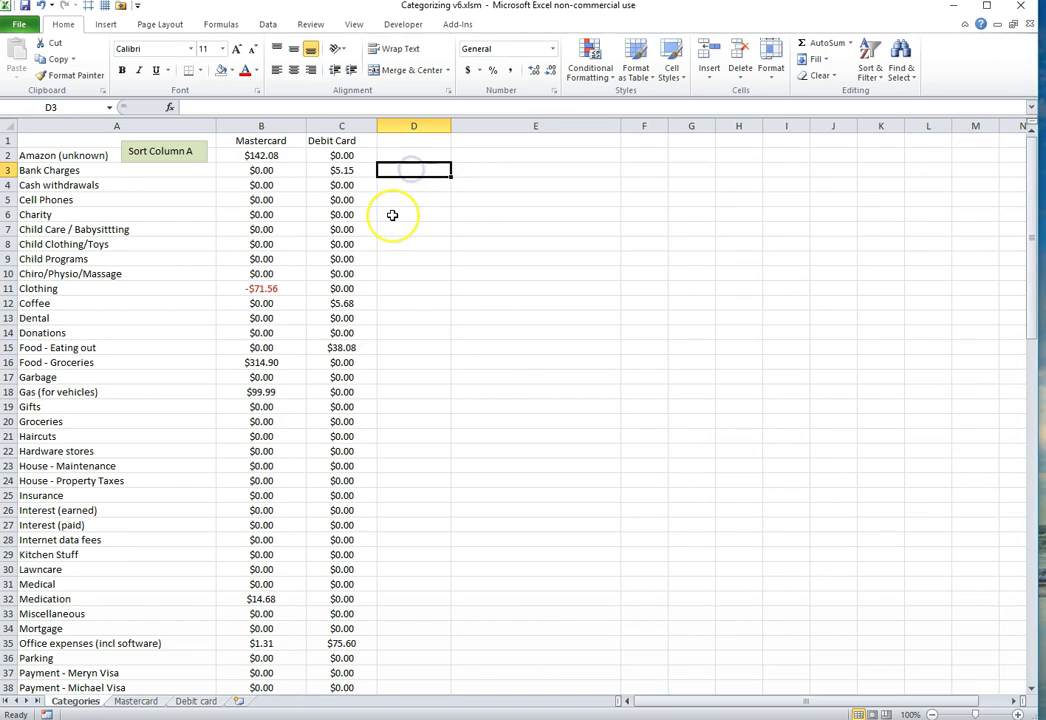
key(ctrl+k)
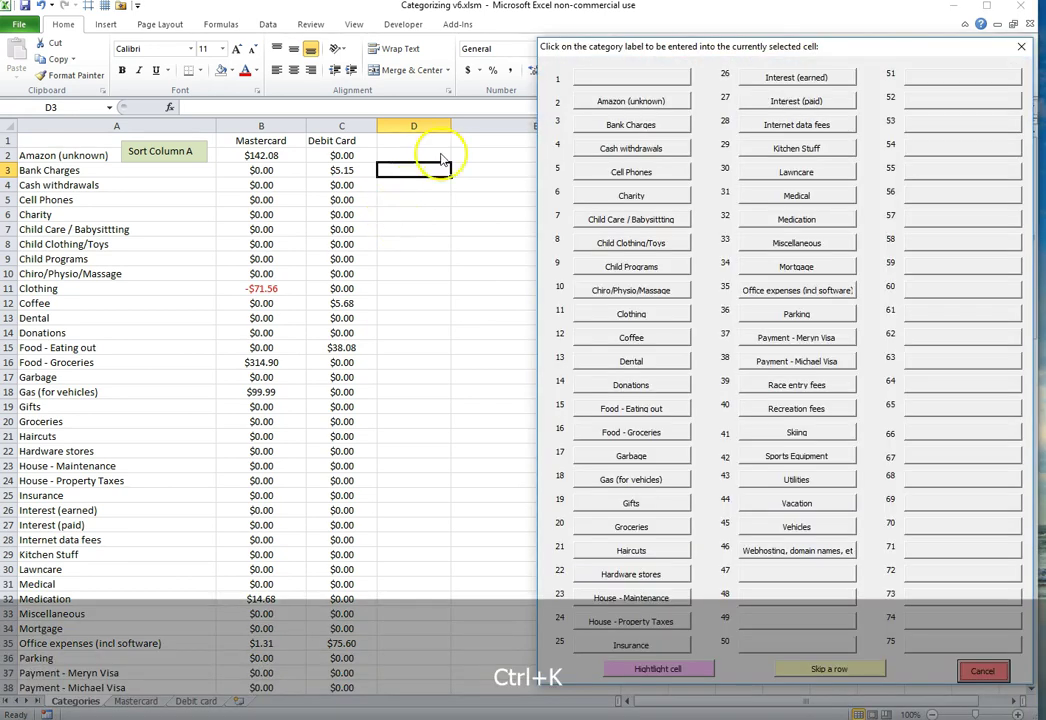
click(597, 80)
click(597, 80)
click(597, 80)
click(597, 80)
click(597, 80)
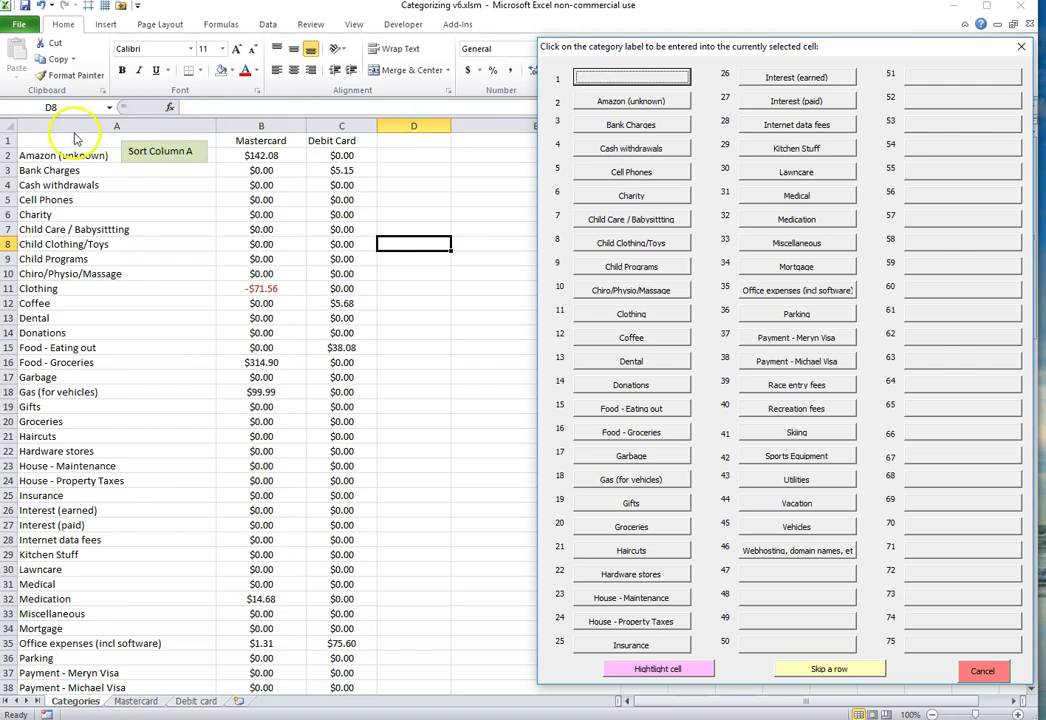
click(984, 672)
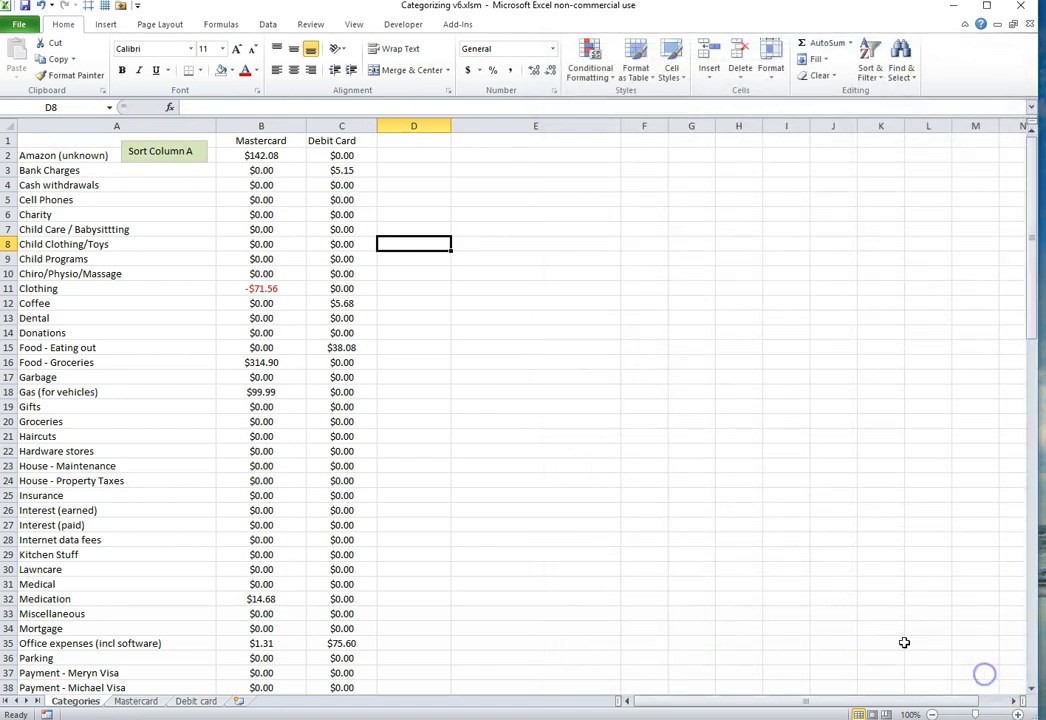